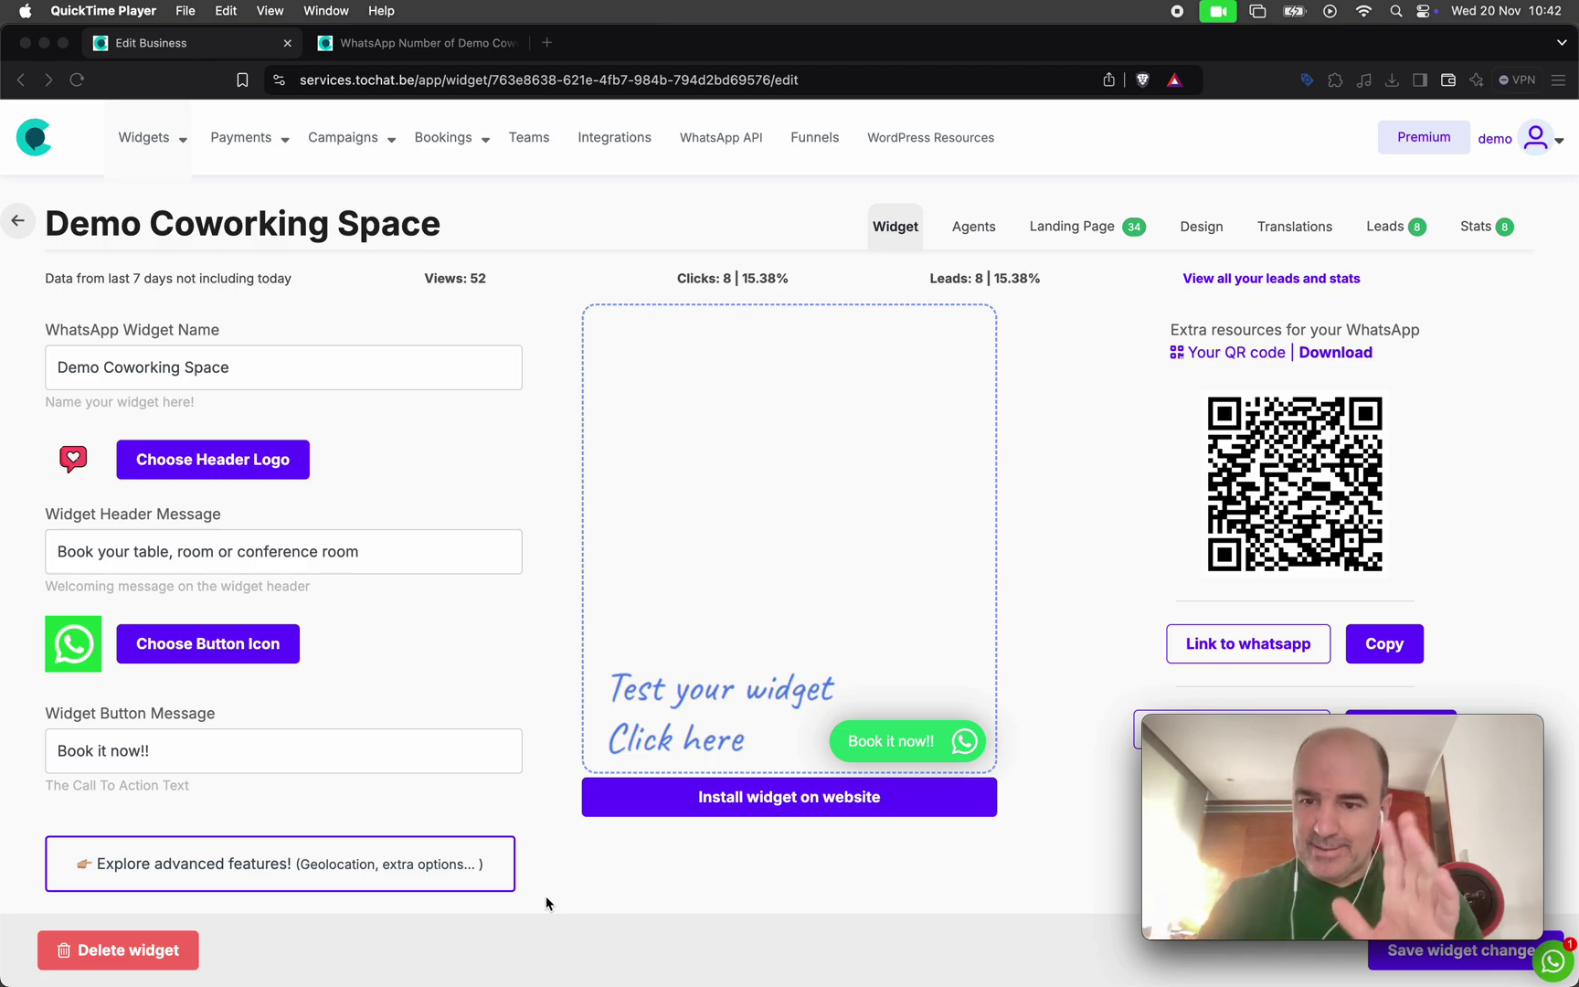
Preview the booking widget, scroll through it, and close the preview again
{"action": "left_click", "coordinate": [920, 741]}
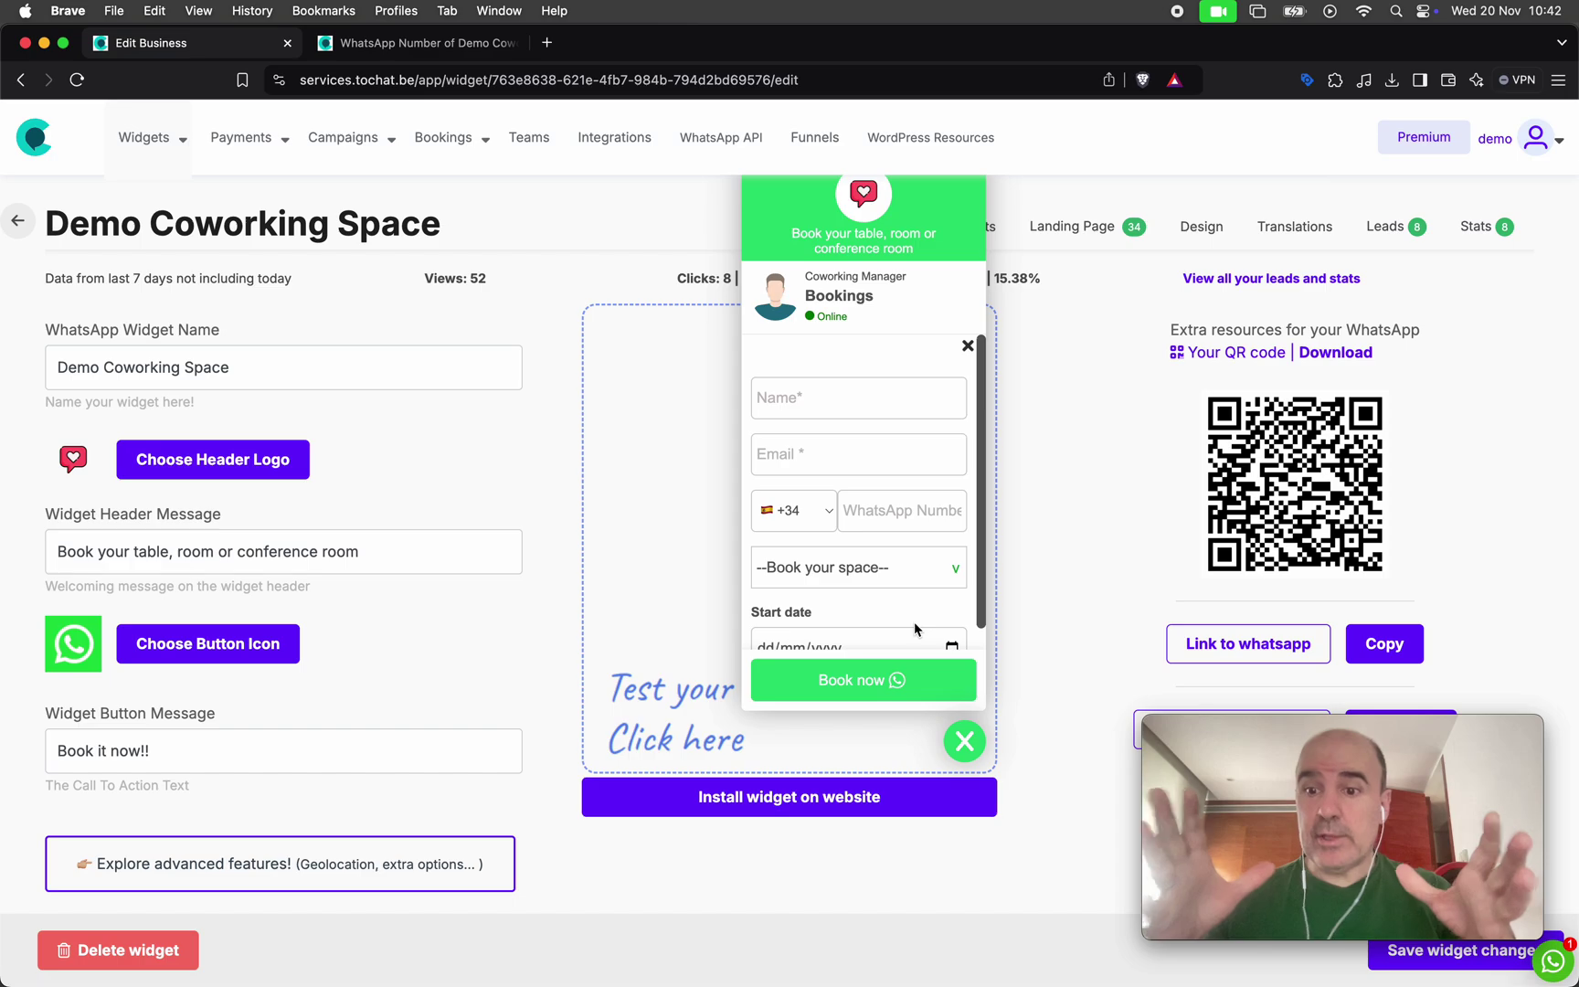
{"action": "scroll", "coordinate": [827, 553], "scroll_direction": "down", "scroll_amount": 2}
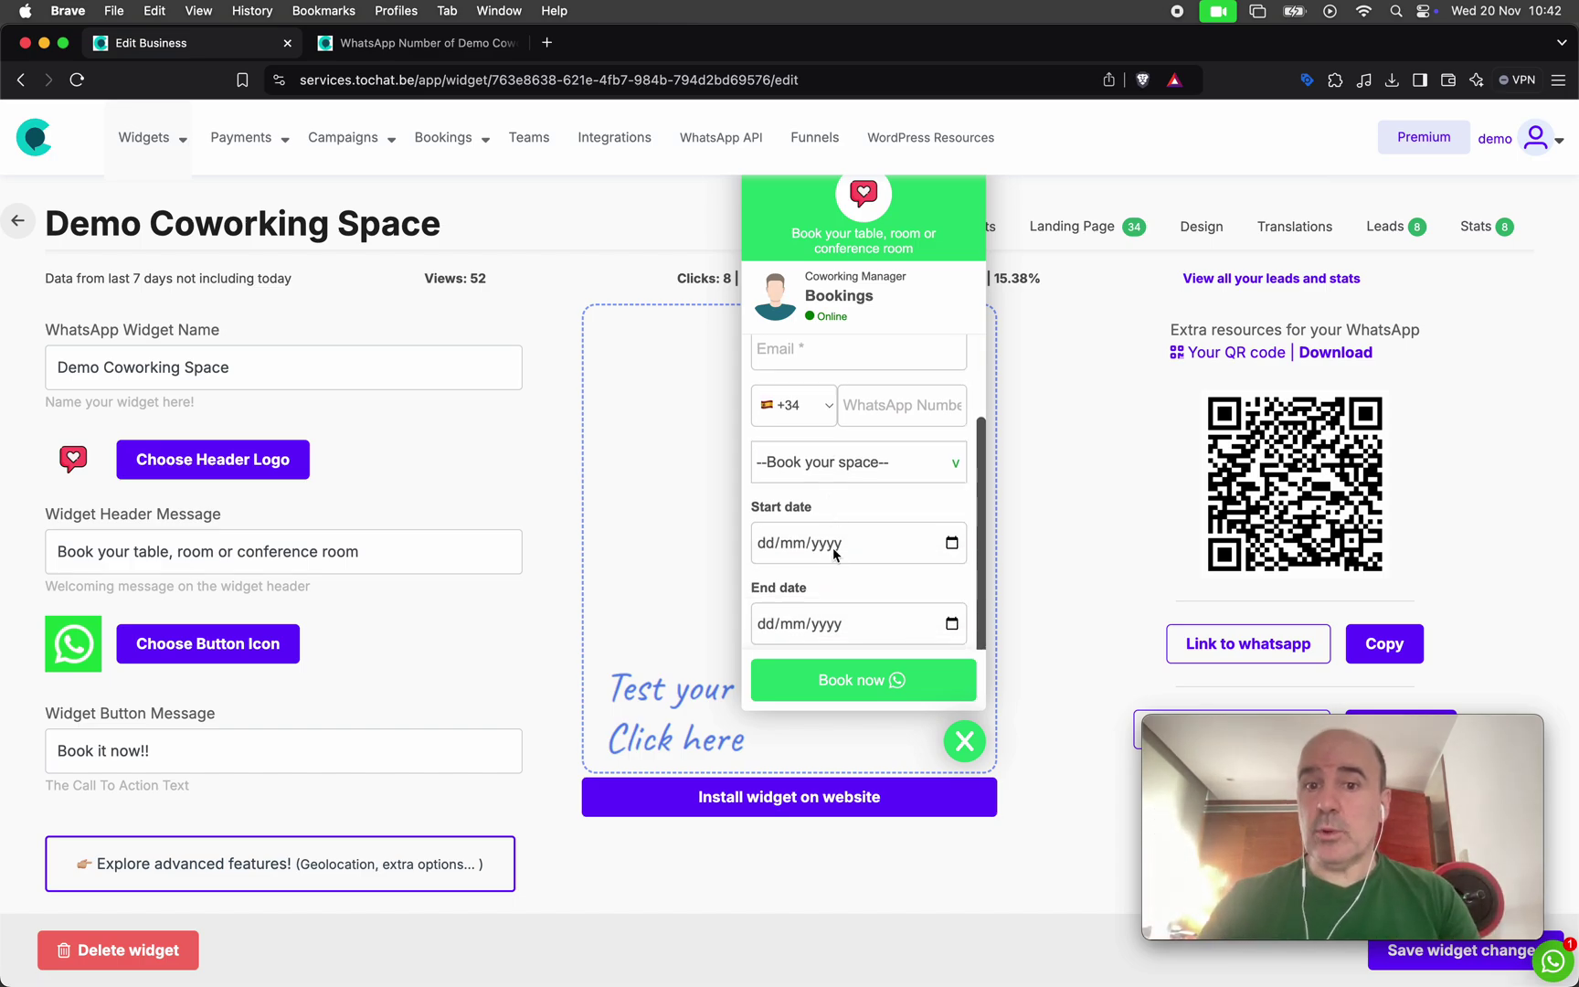
{"action": "scroll", "coordinate": [831, 519], "scroll_direction": "up", "scroll_amount": 2}
{"action": "left_click", "coordinate": [964, 740]}
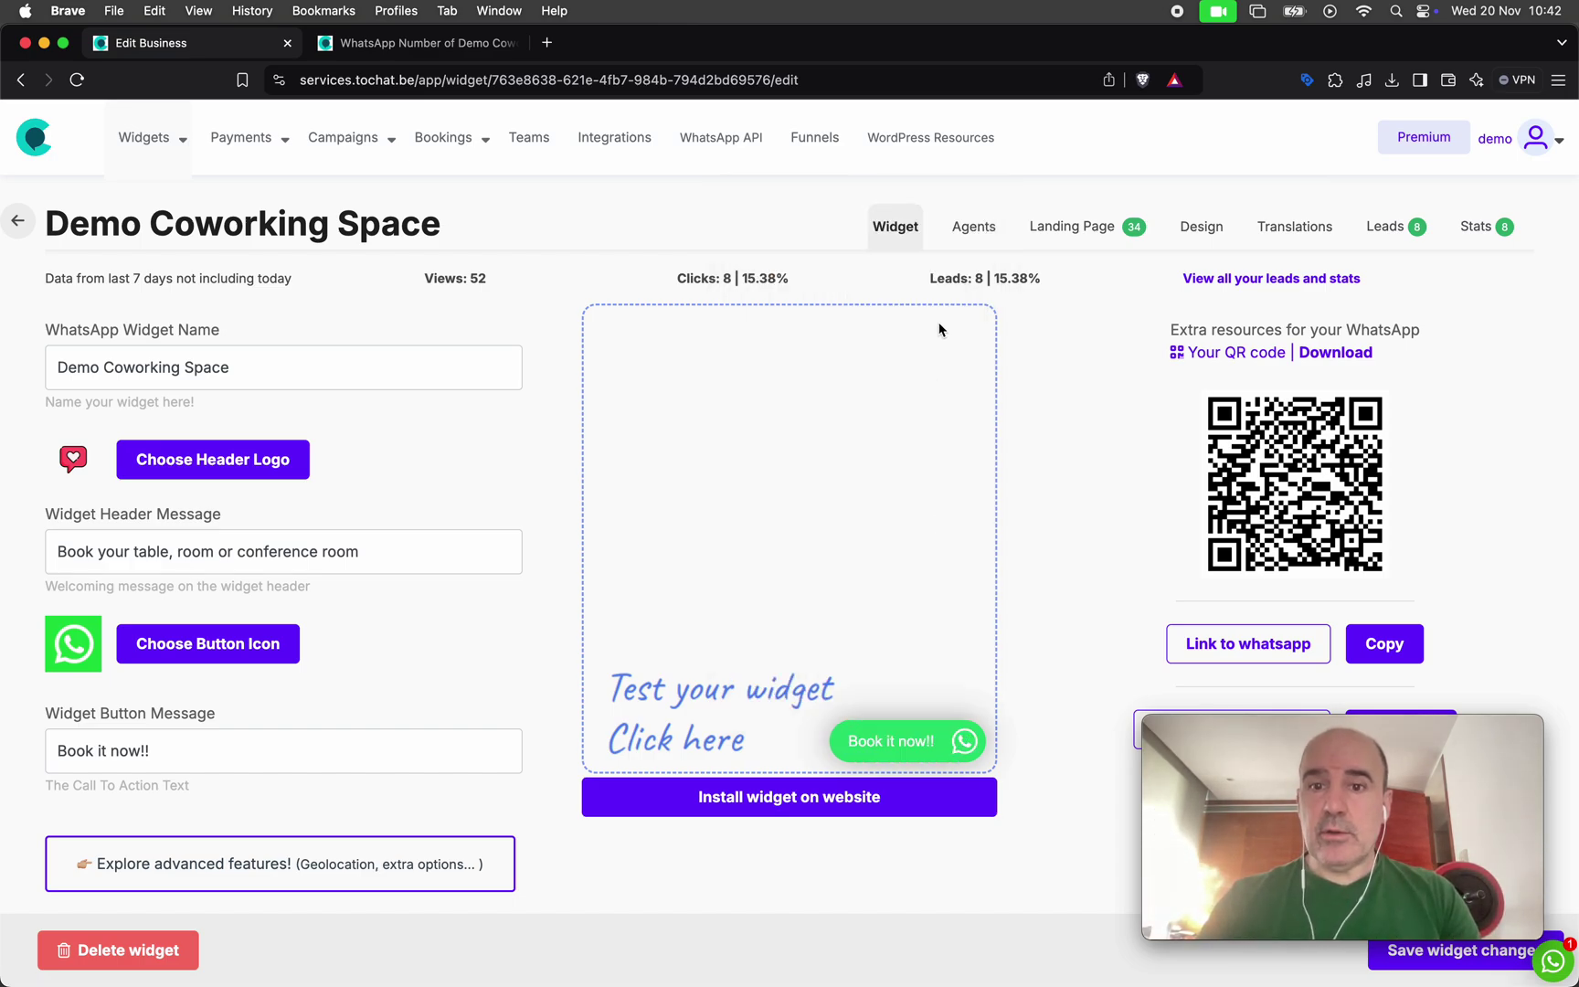
On the landing page form, enter the customer's name, e-mail address and WhatsApp number
{"action": "left_click", "coordinate": [1079, 230]}
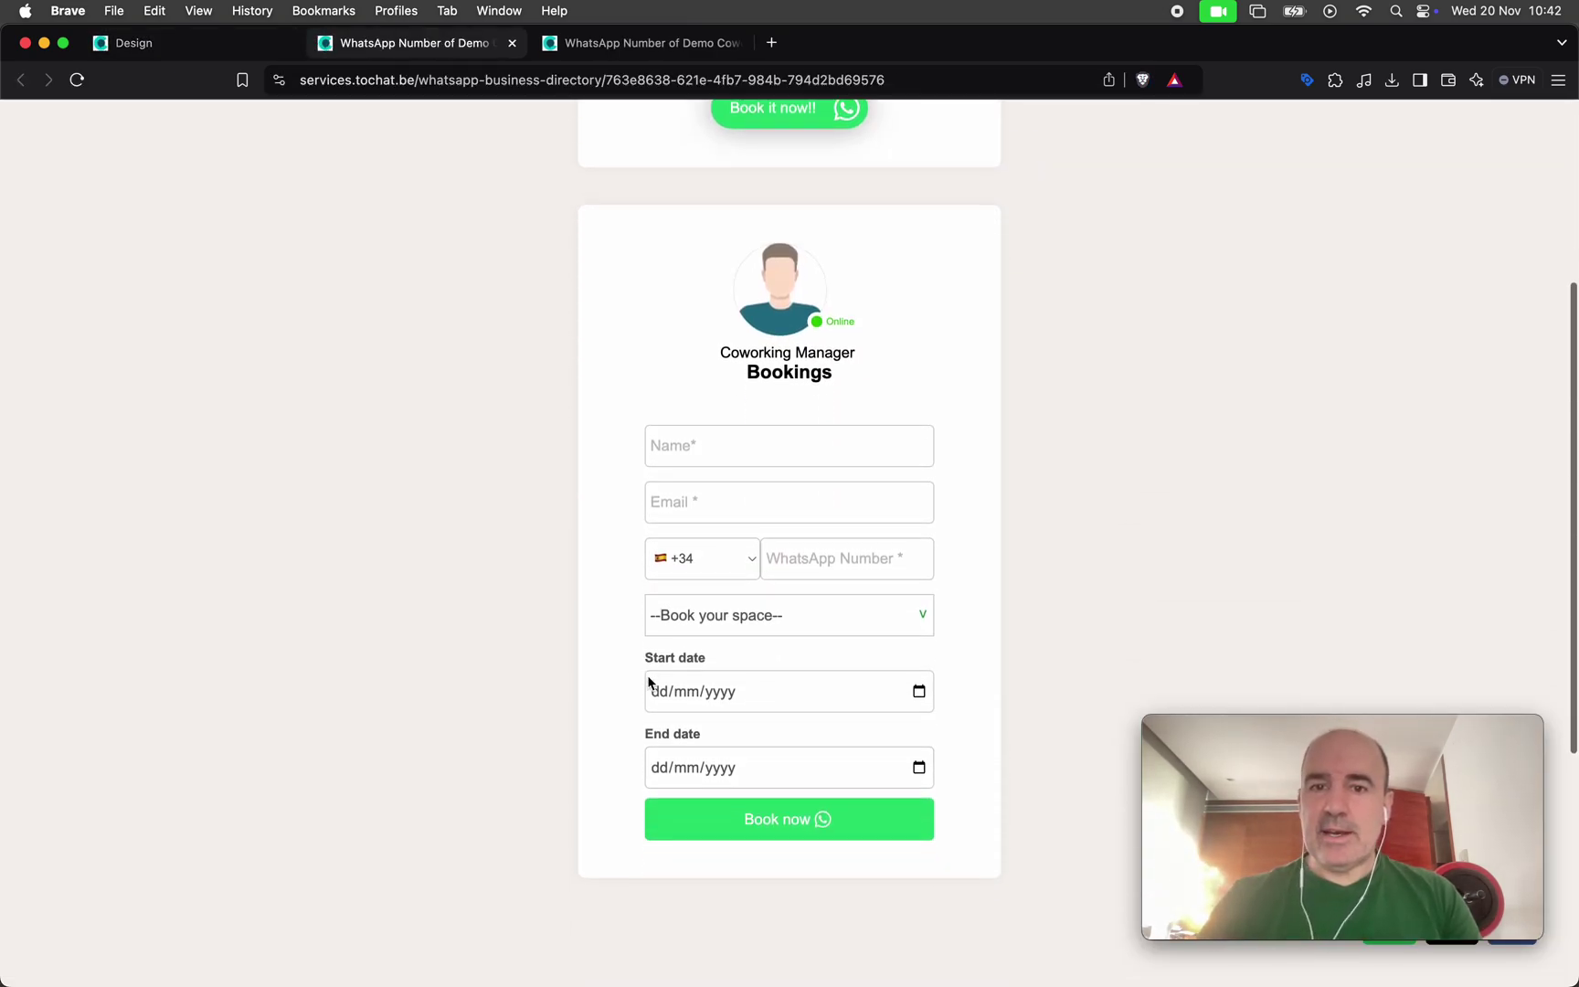
{"action": "left_click", "coordinate": [726, 341]}
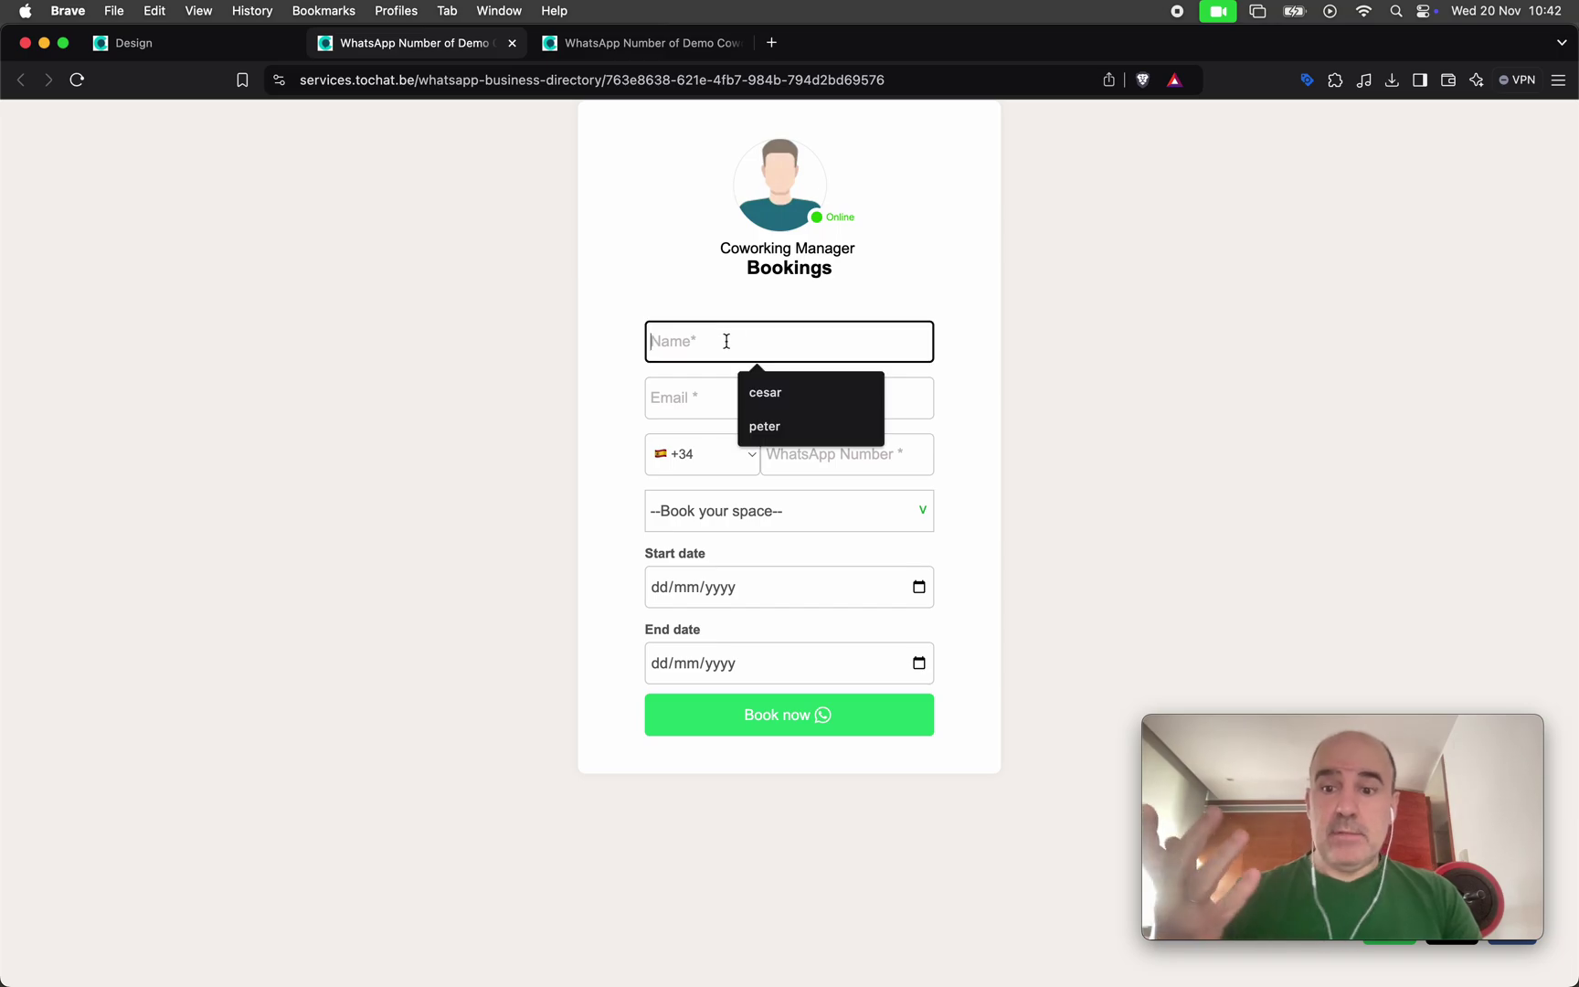
{"action": "type", "text": "cesar"}
{"action": "key", "text": "Tab"}
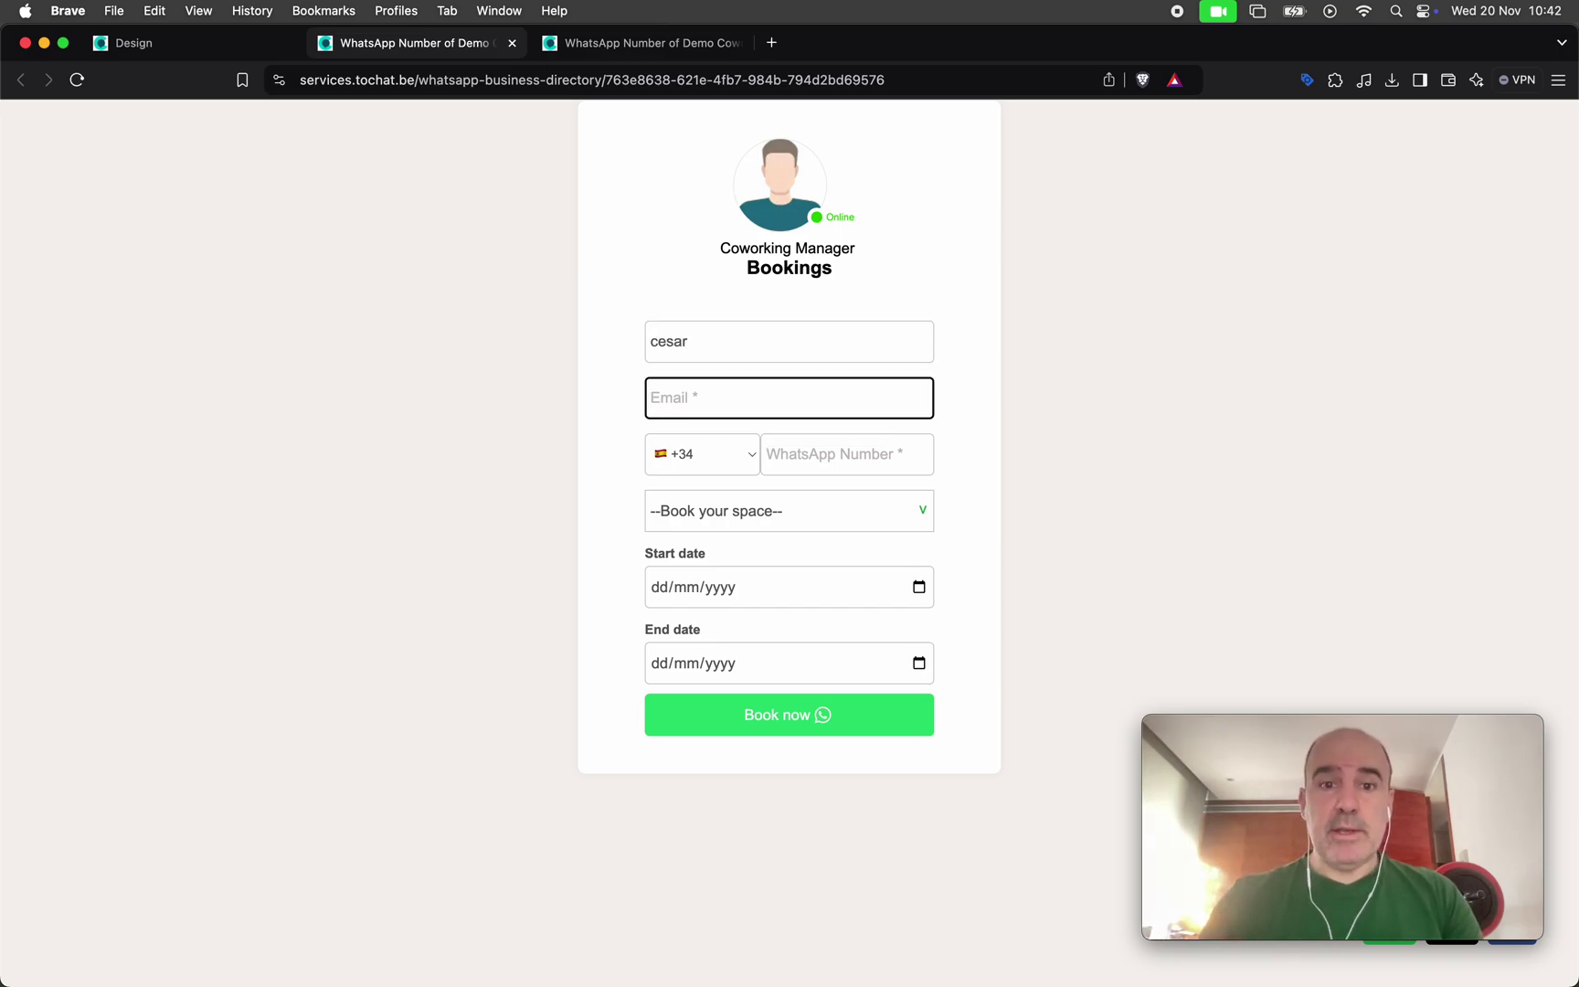
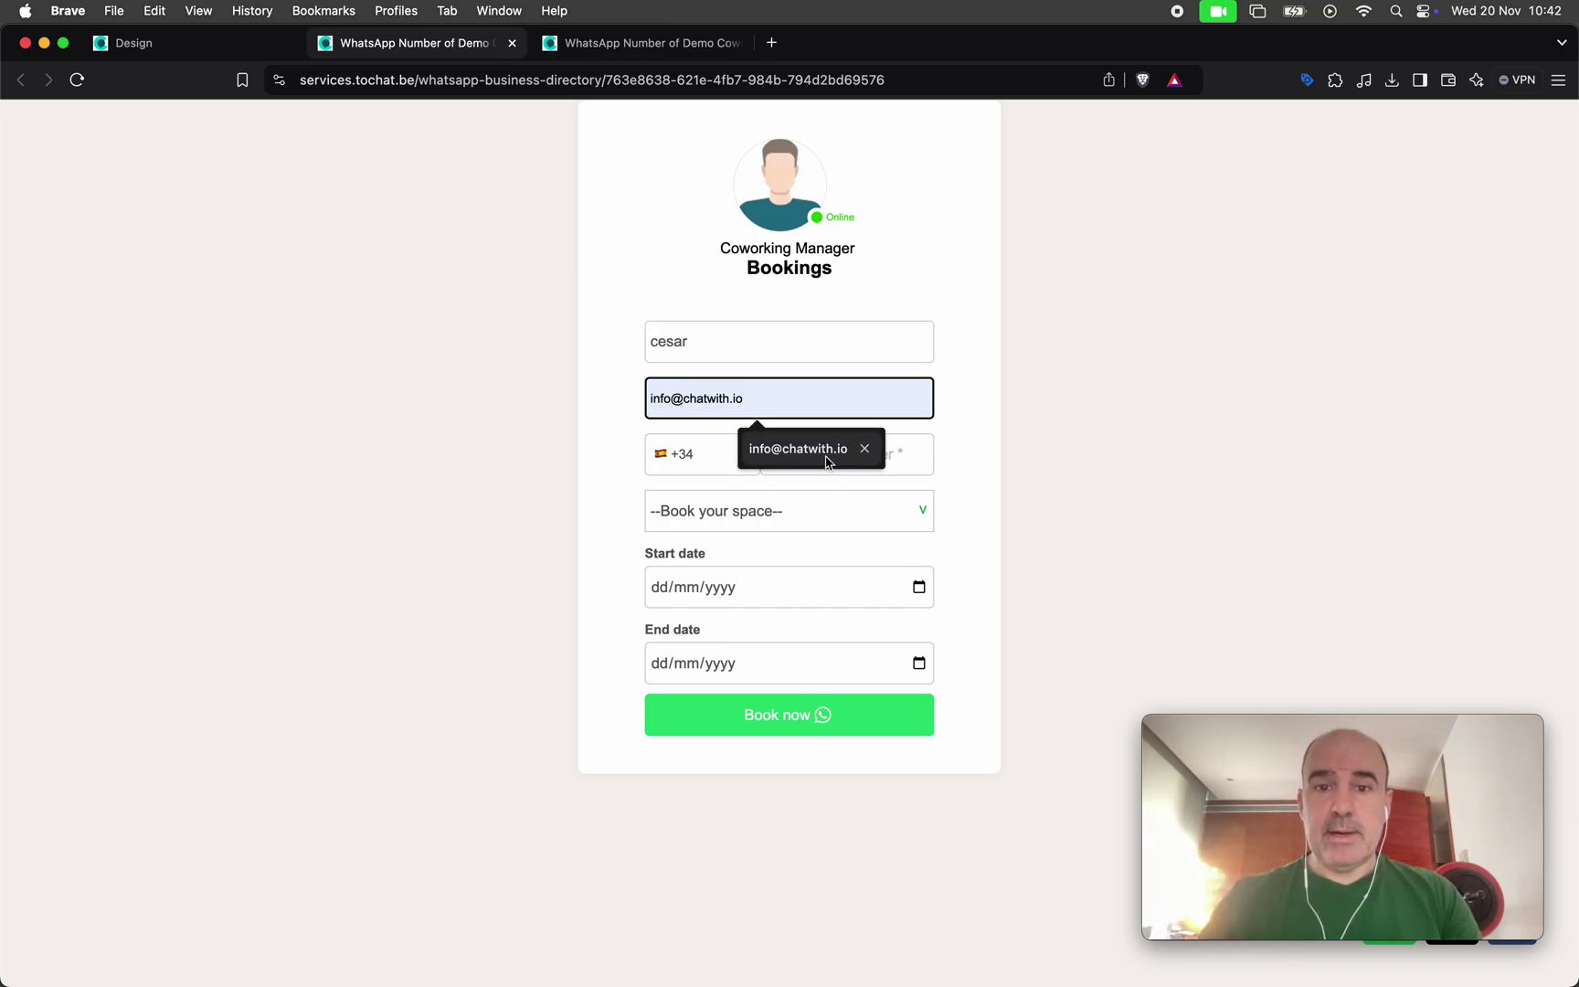
{"action": "left_click", "coordinate": [817, 449]}
{"action": "left_click", "coordinate": [818, 451]}
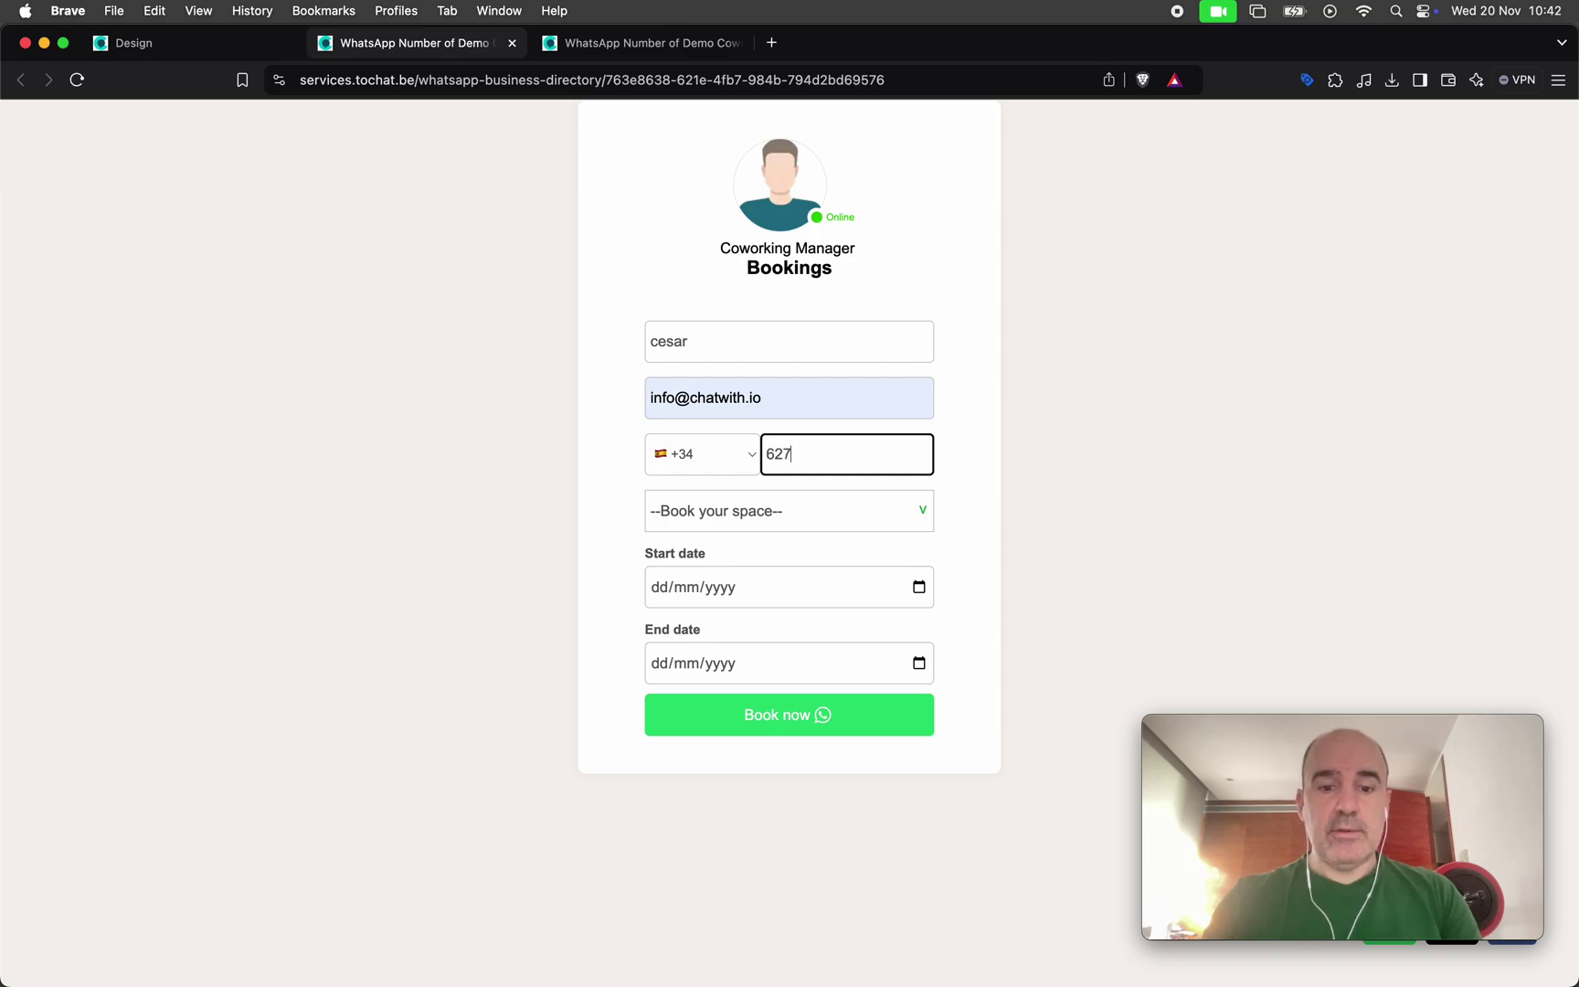
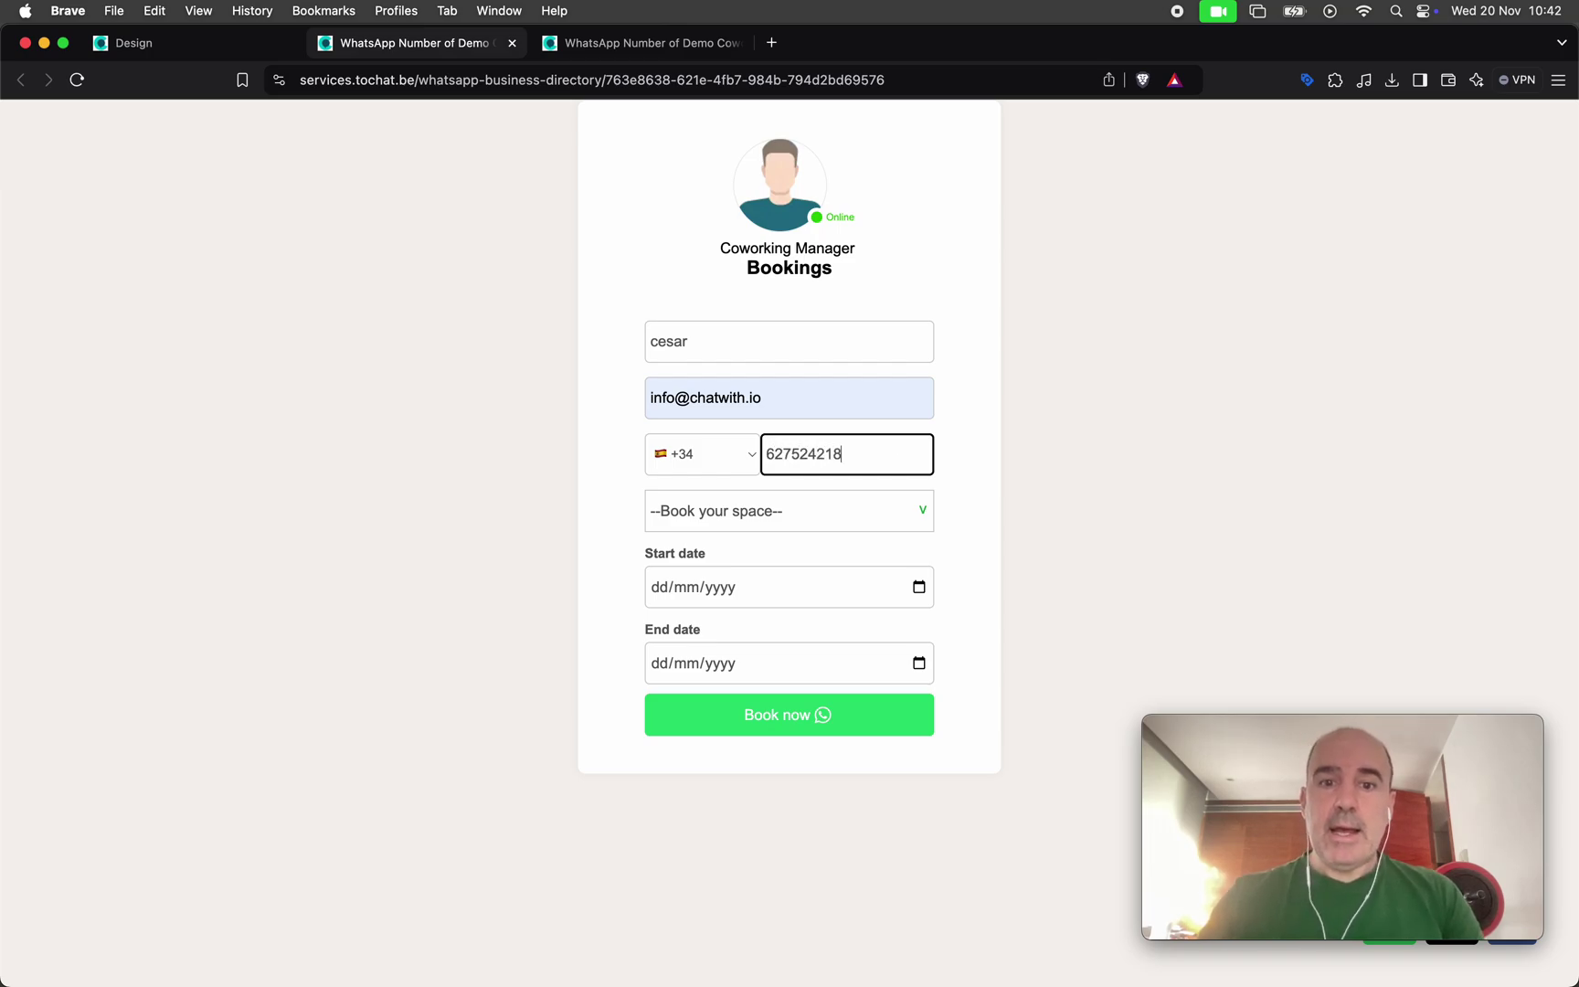
Choose Private room for 2 from 25 November to 8 December 2024 and submit the booking
{"action": "left_click", "coordinate": [829, 526]}
{"action": "key", "text": "Escape"}
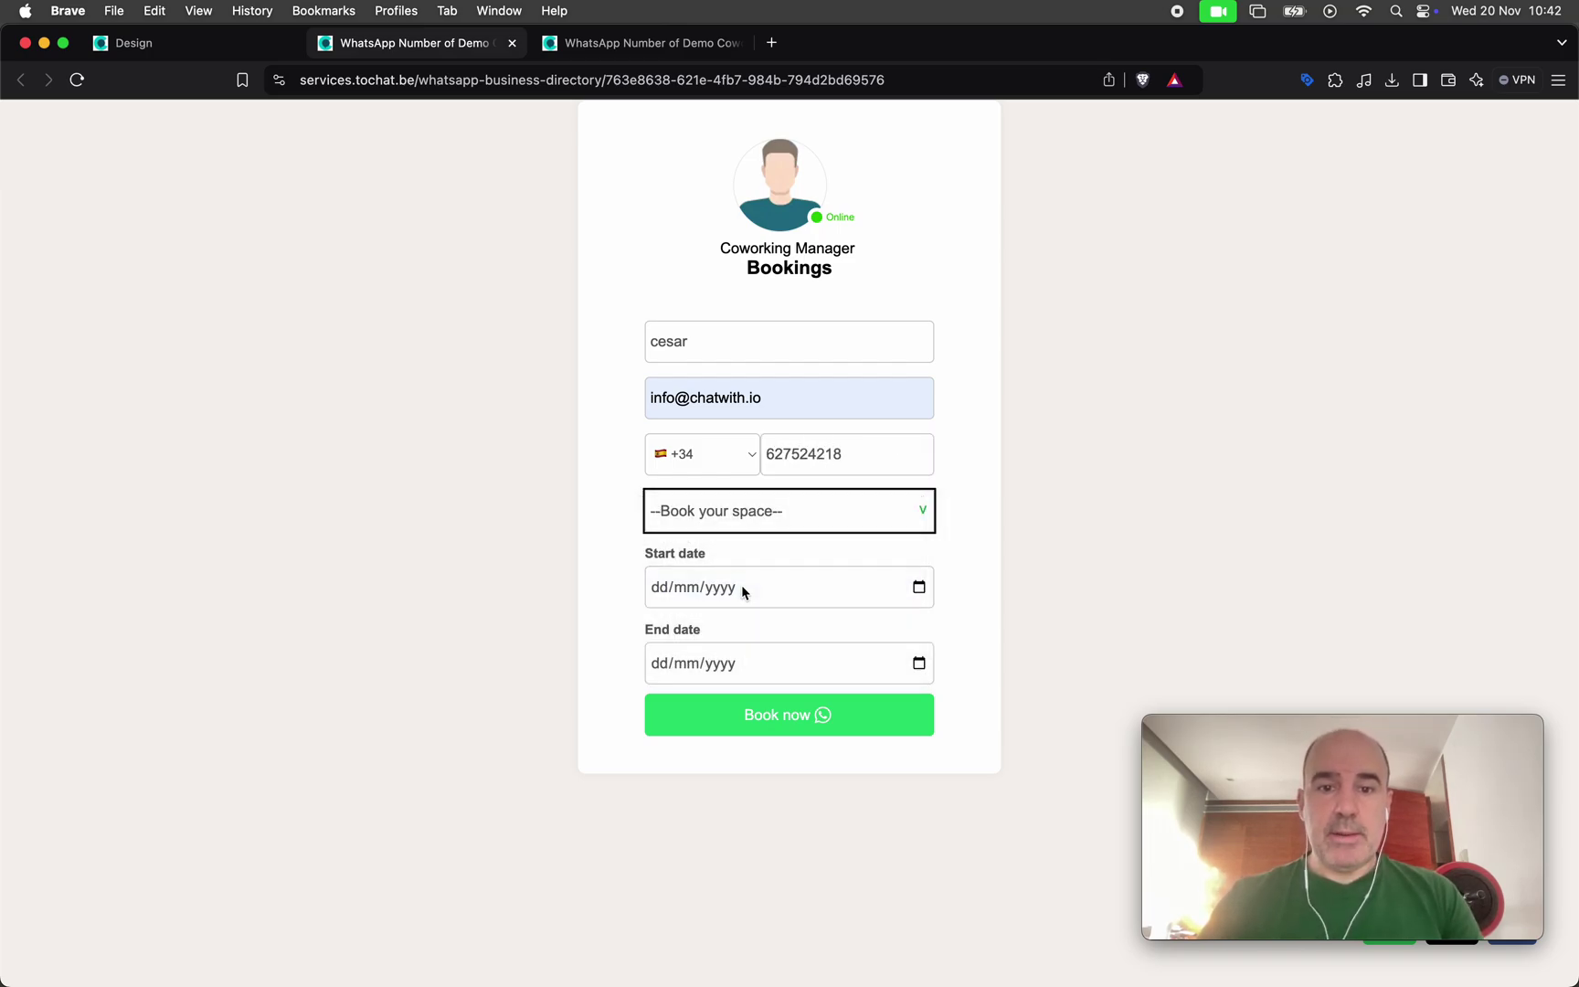
{"action": "left_click", "coordinate": [919, 587]}
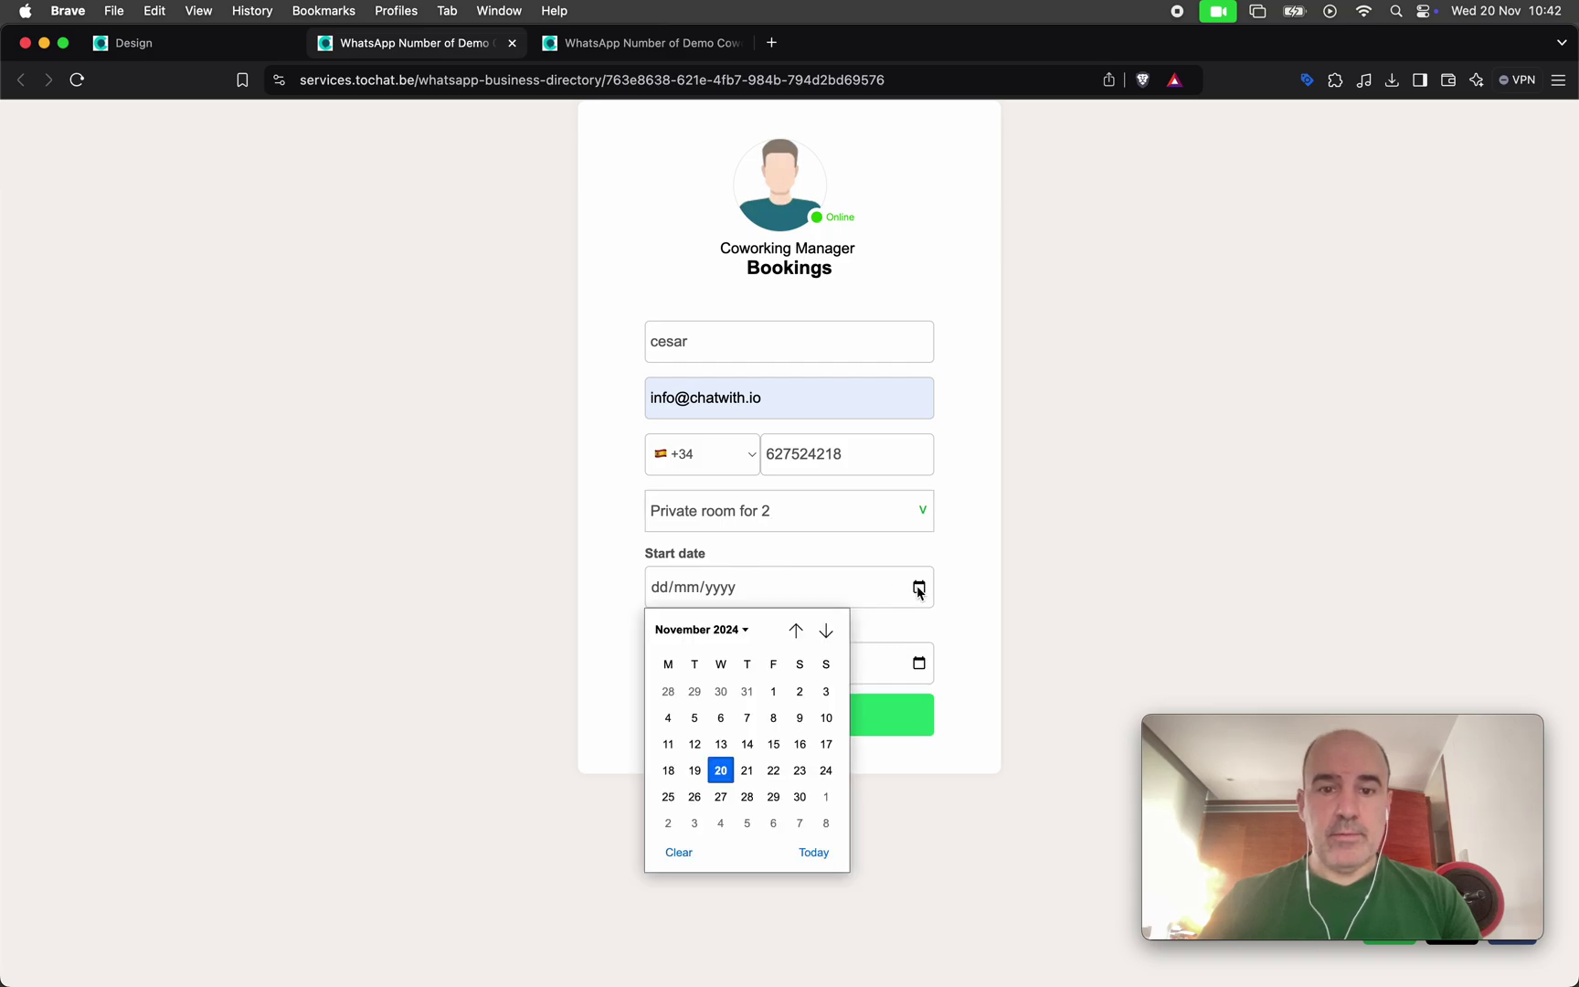
{"action": "left_click", "coordinate": [667, 797]}
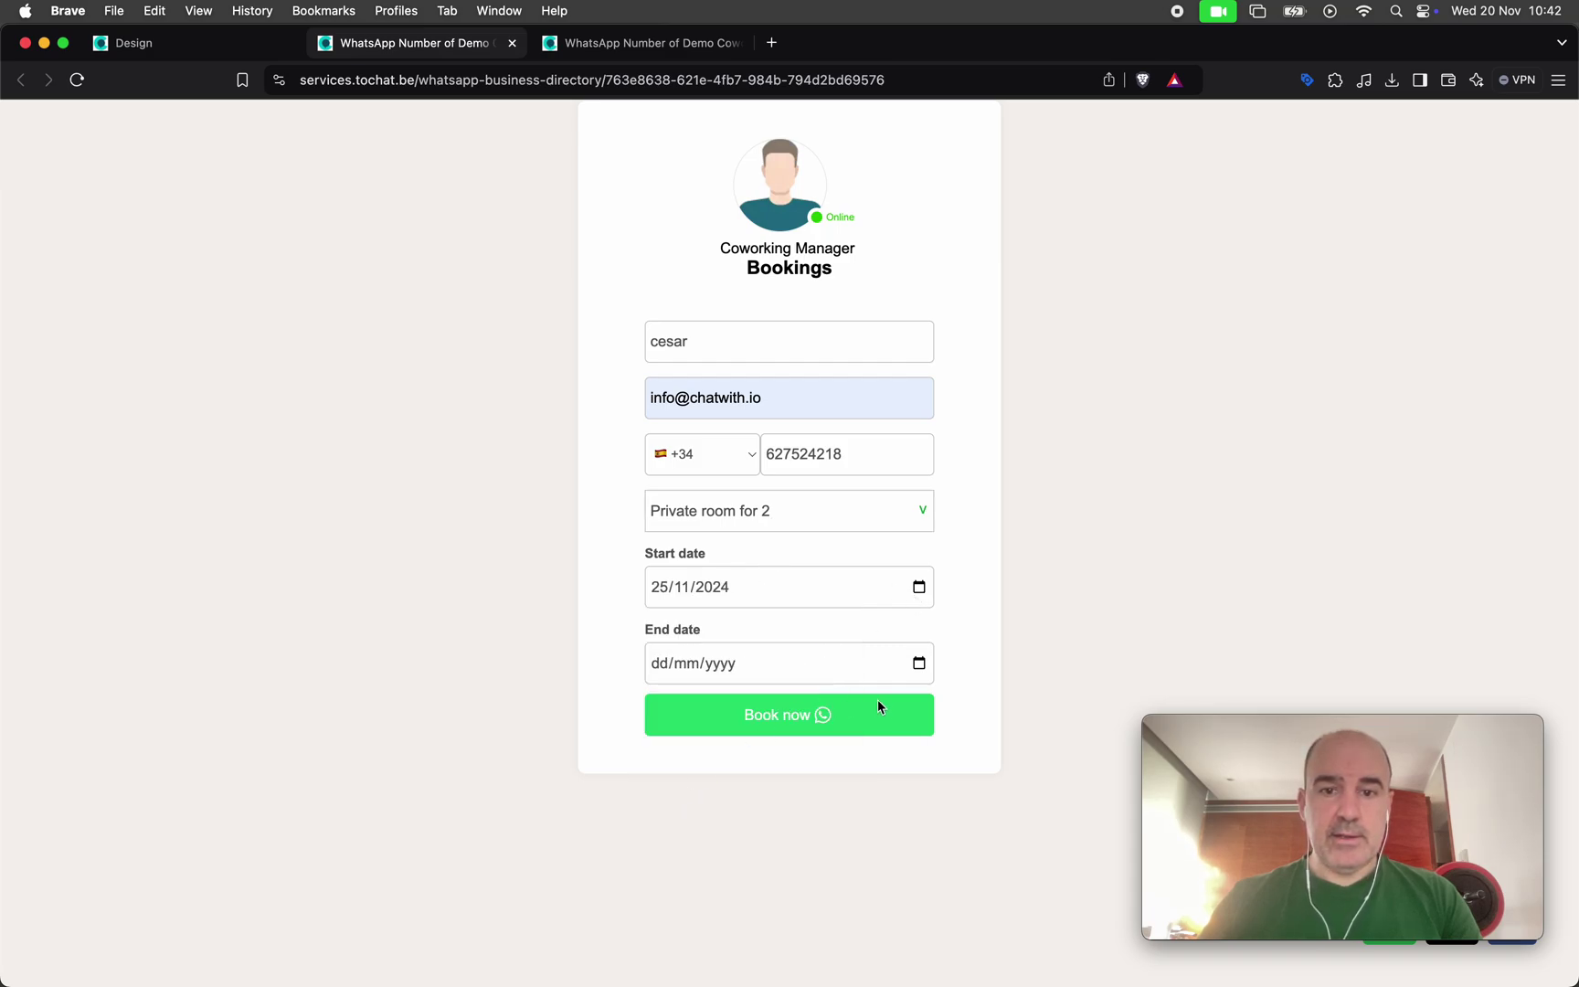
{"action": "left_click", "coordinate": [919, 668]}
{"action": "scroll", "coordinate": [822, 874], "scroll_direction": "down", "scroll_amount": 1}
{"action": "left_click", "coordinate": [821, 875]}
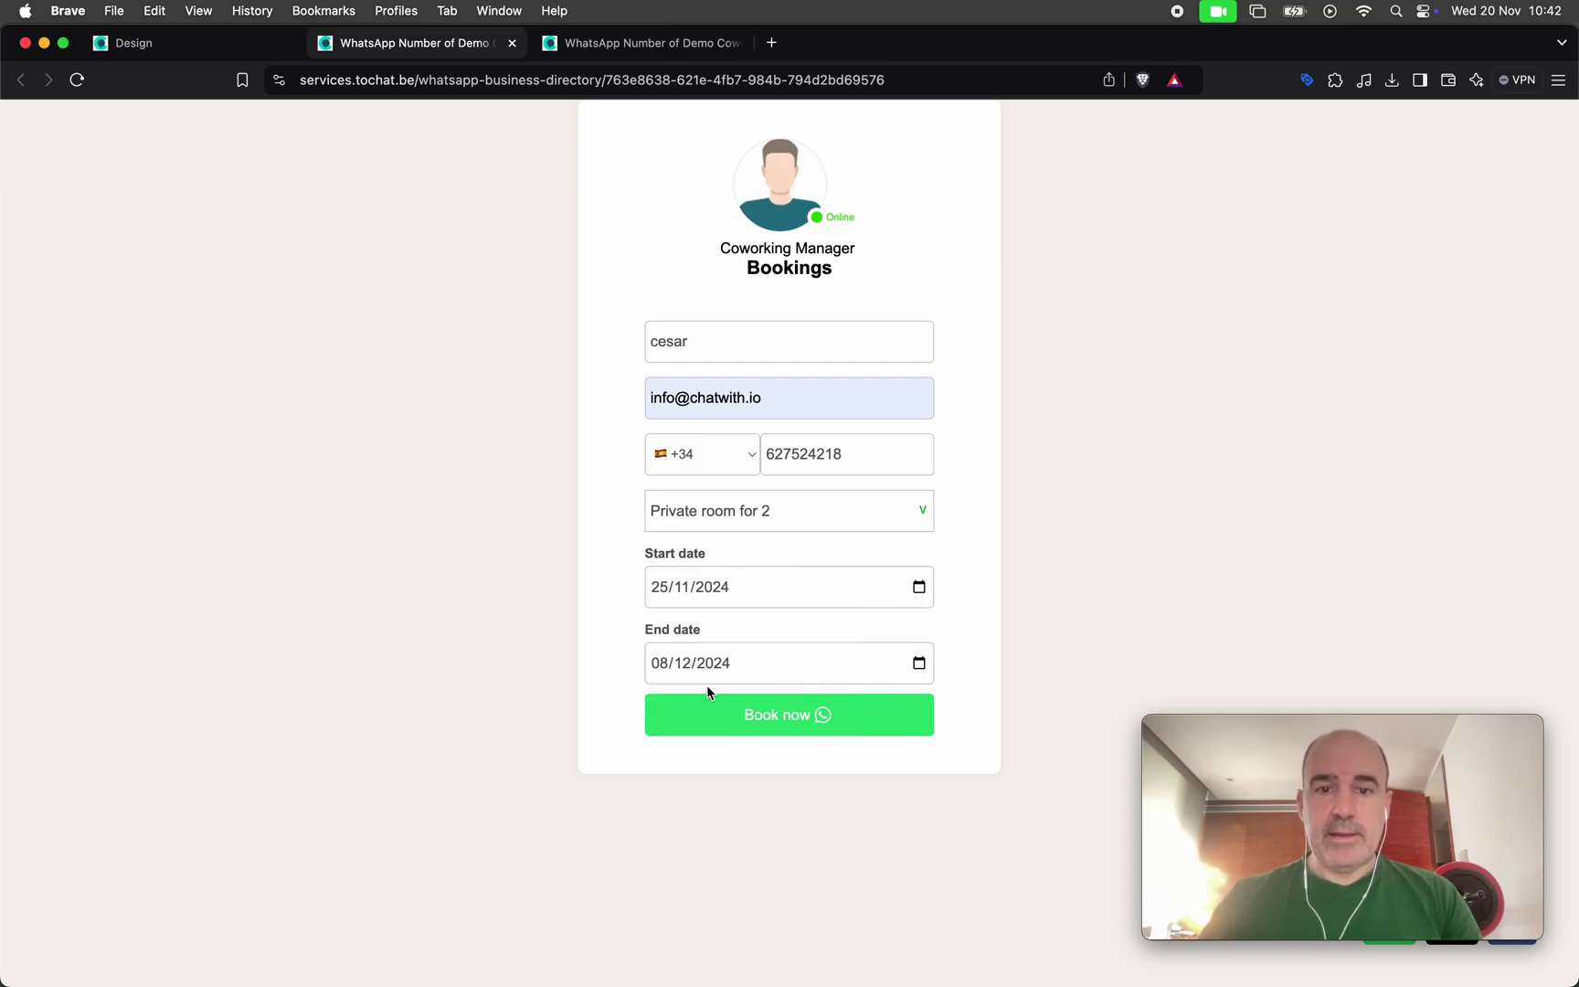
{"action": "left_click", "coordinate": [745, 725]}
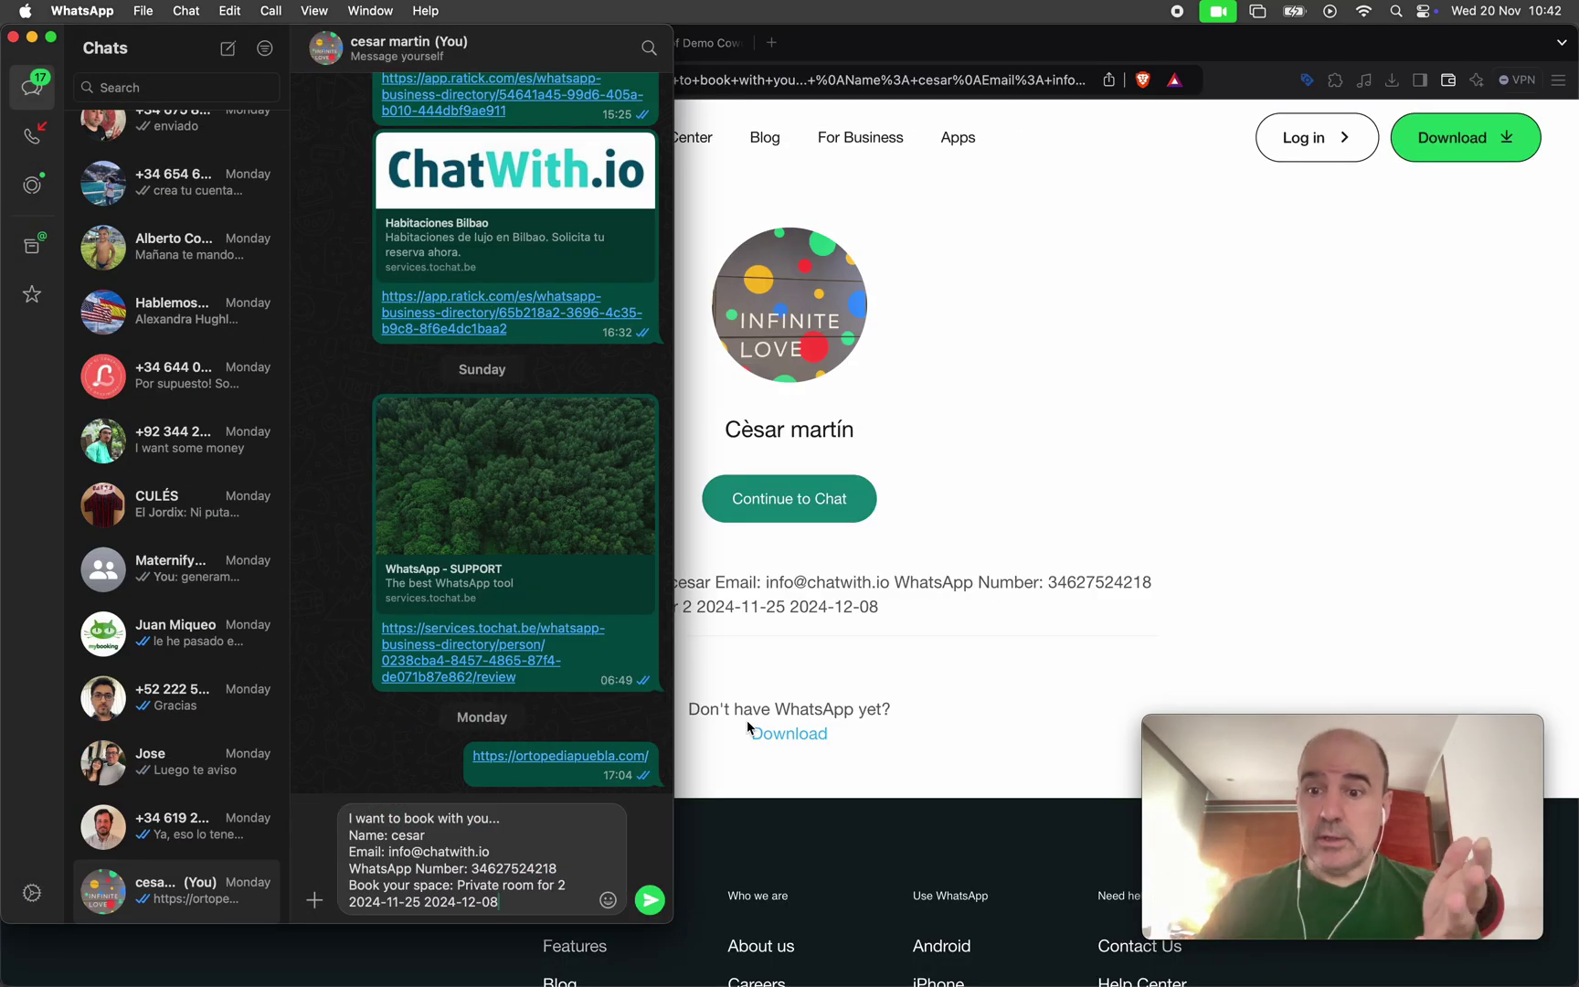
Return to the browser's landing page Design settings, then open the workspace's Leads list
{"action": "left_click", "coordinate": [993, 429]}
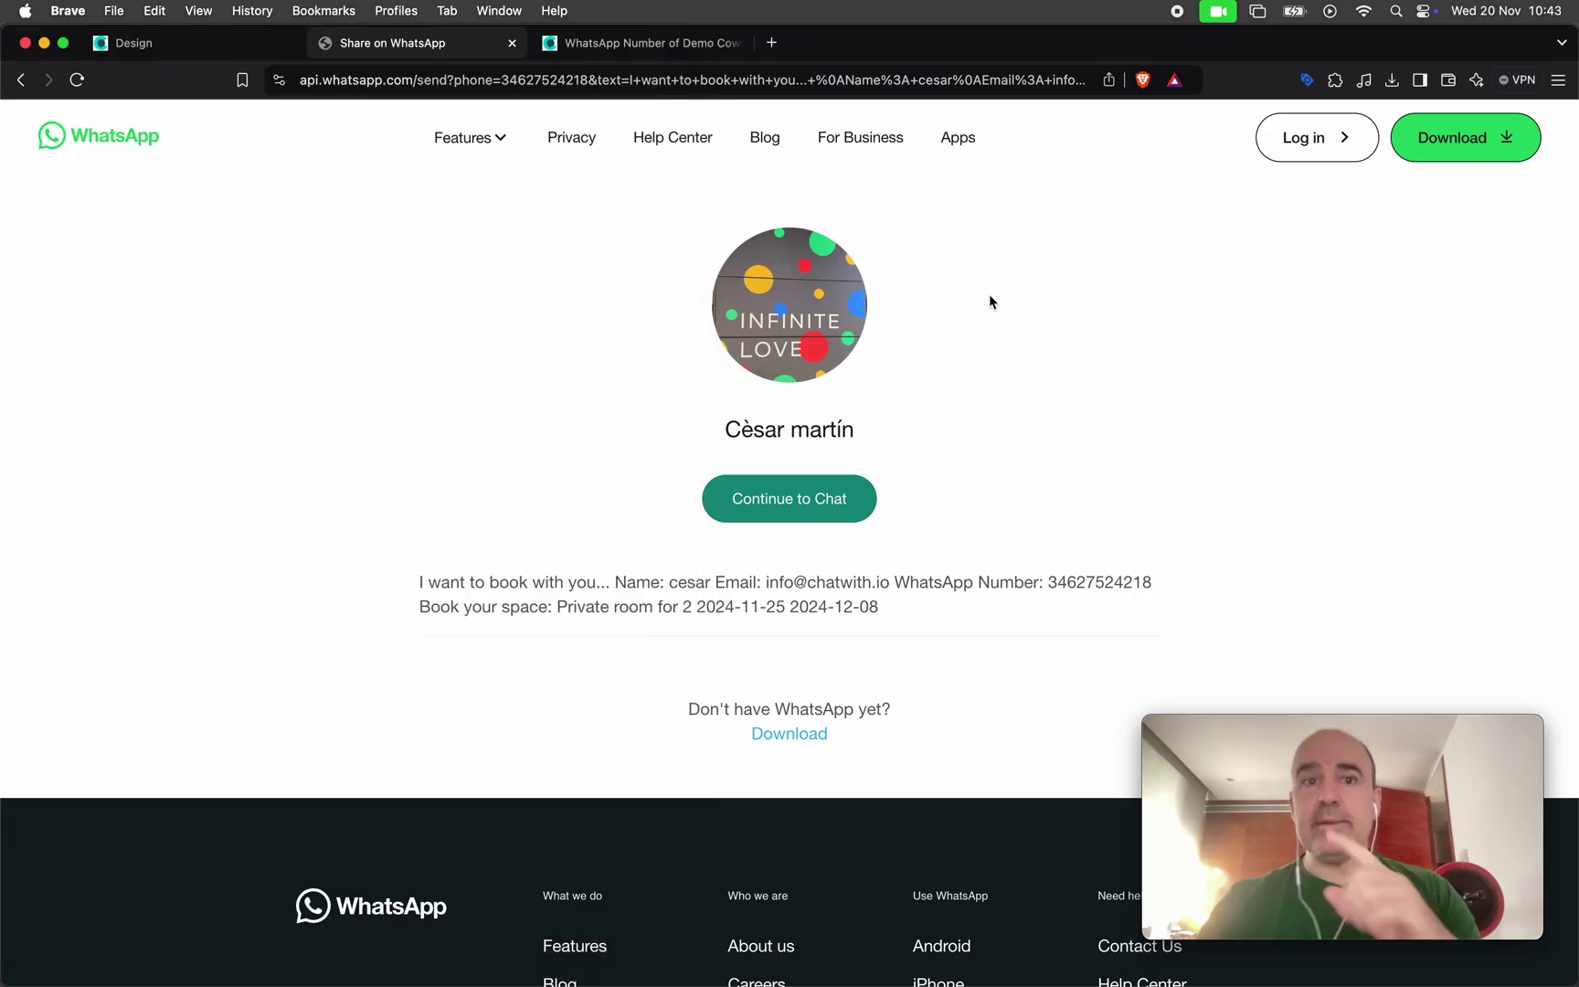
{"action": "left_click", "coordinate": [164, 44]}
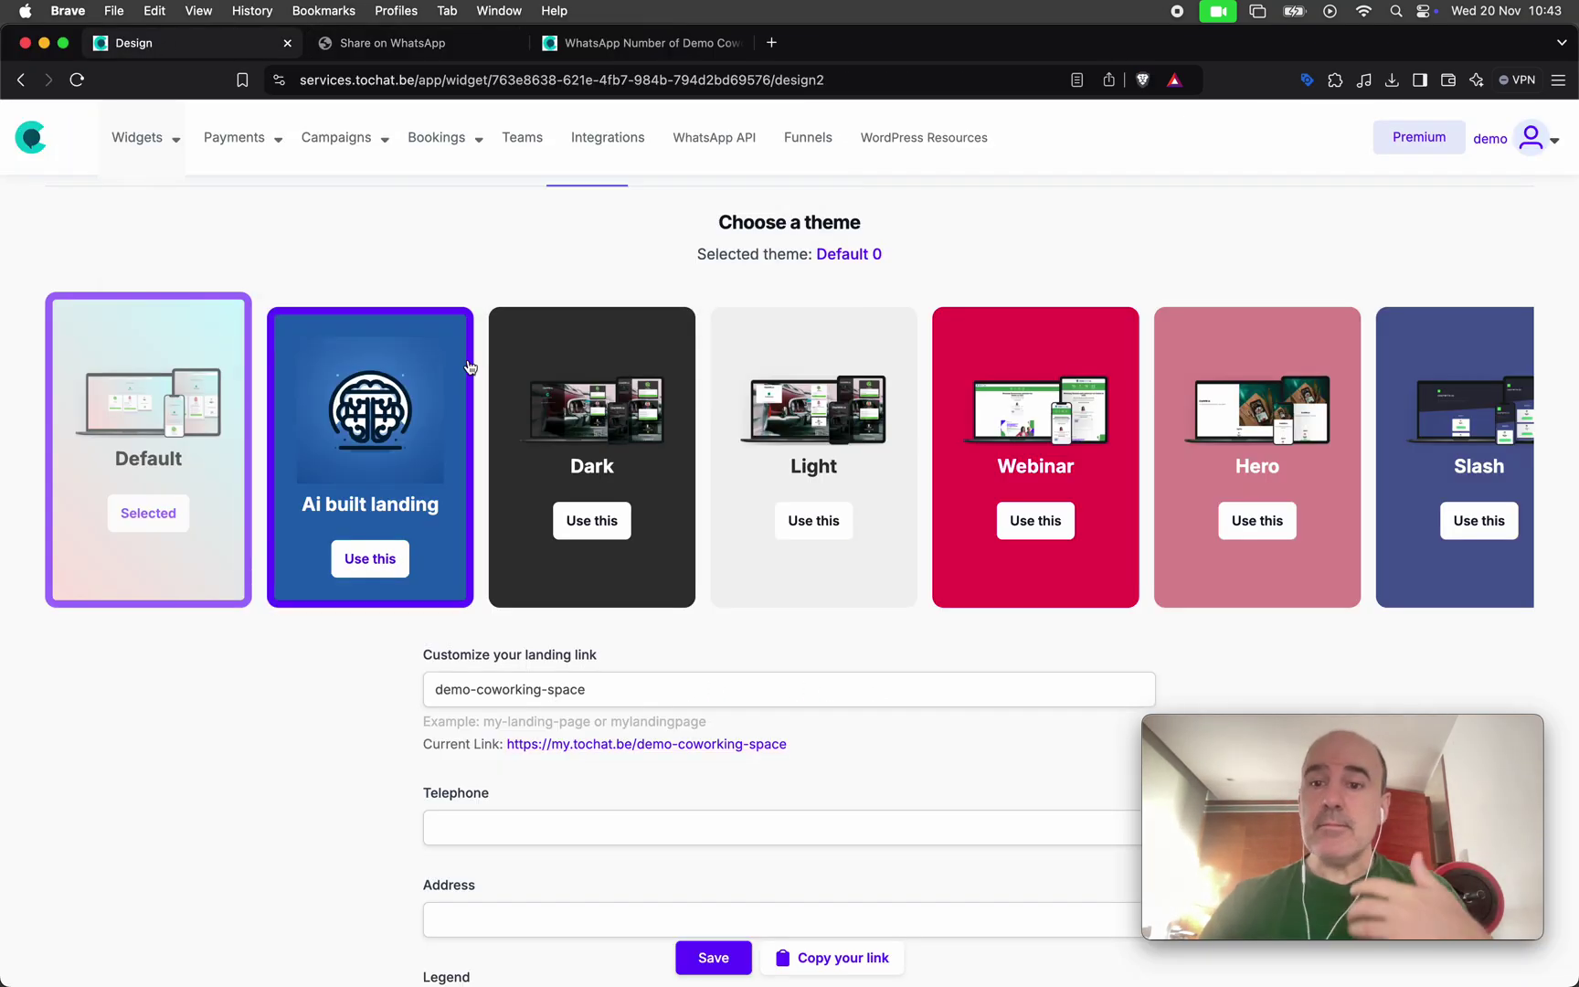
{"action": "scroll", "coordinate": [1034, 337], "scroll_direction": "up", "scroll_amount": 3}
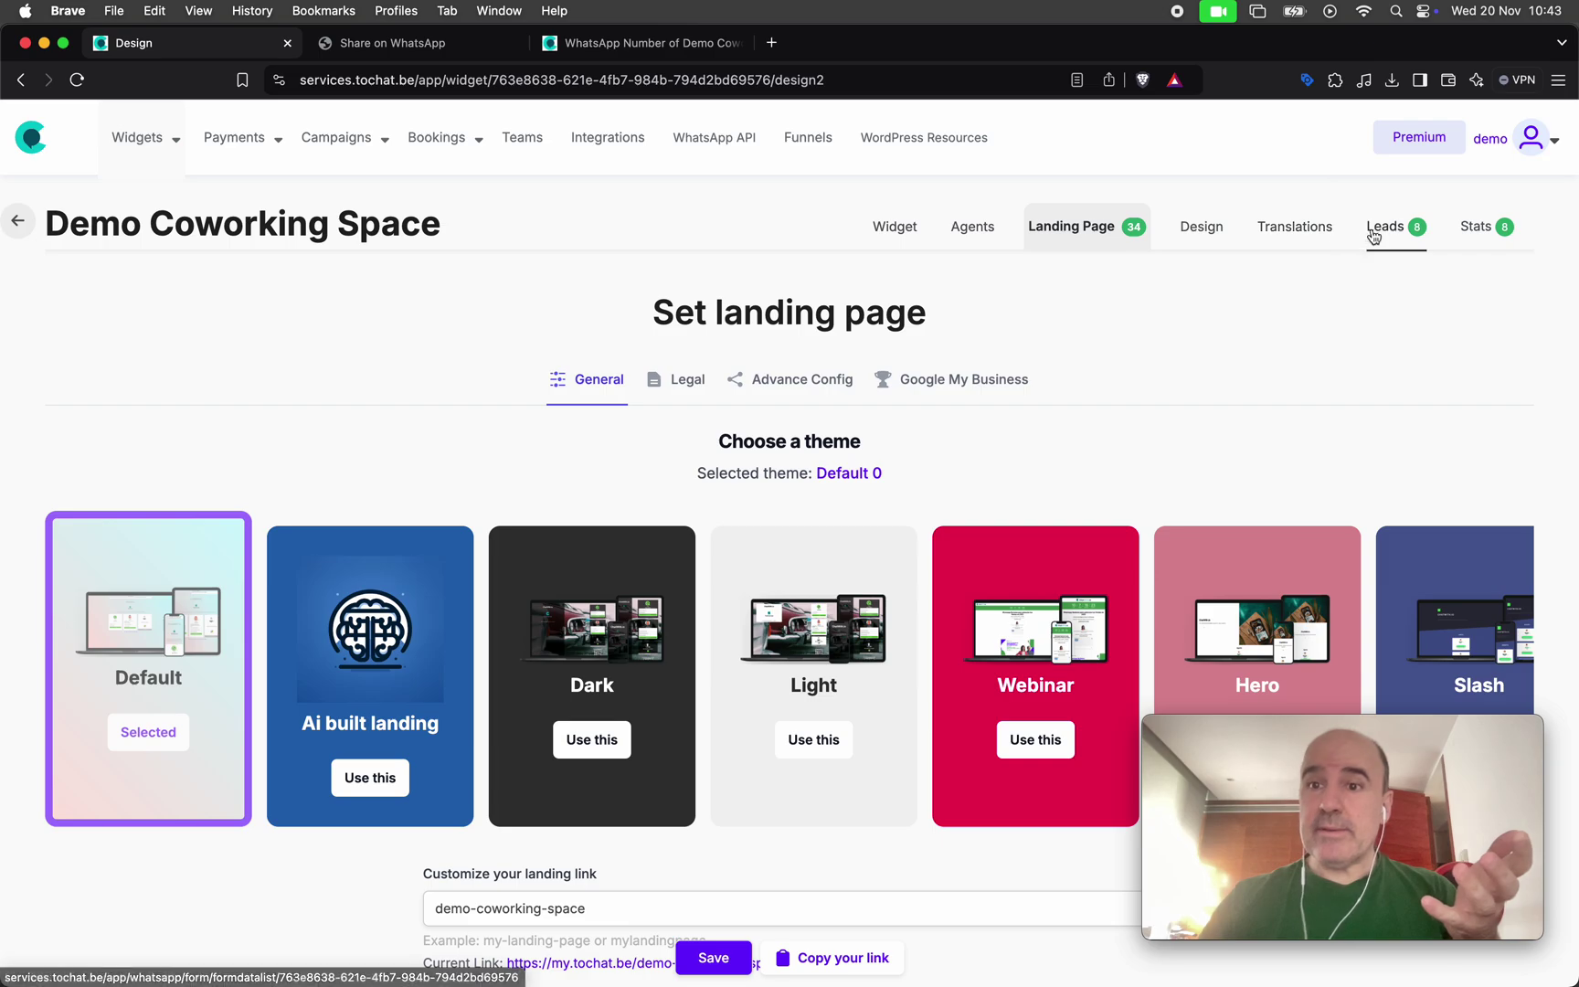
{"action": "left_click", "coordinate": [1385, 230]}
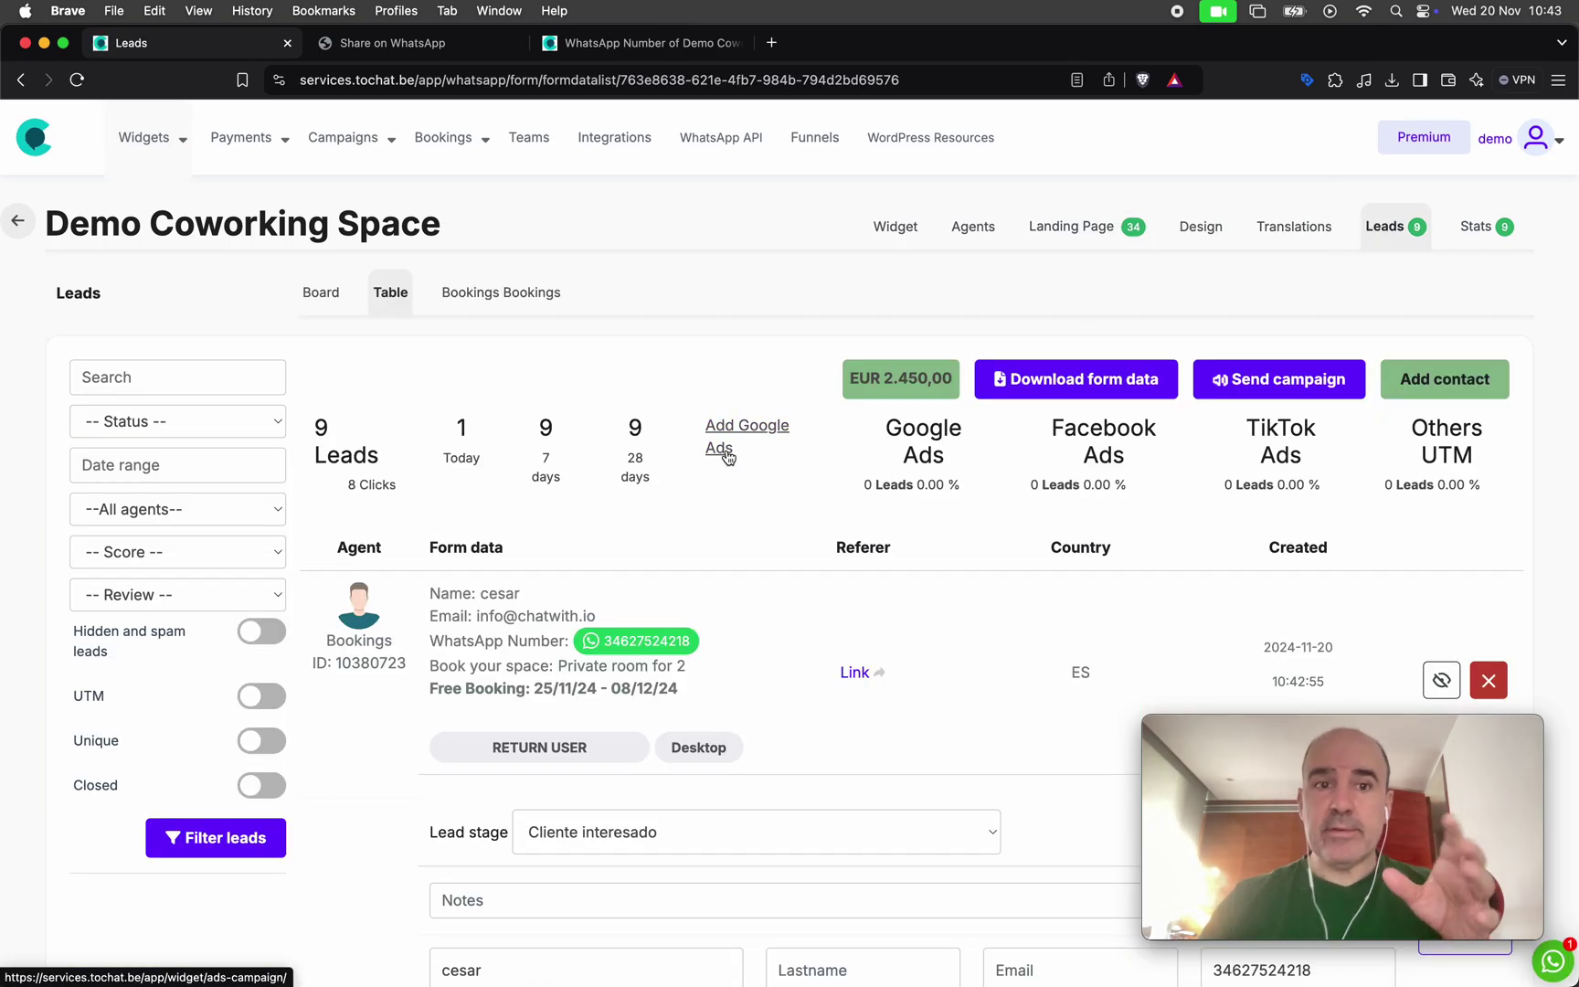
Highlight the new Private room for 2 lead's booking details, then go to the Bookings calendar
{"action": "left_click_drag", "start_coordinate": [429, 598], "coordinate": [722, 702]}
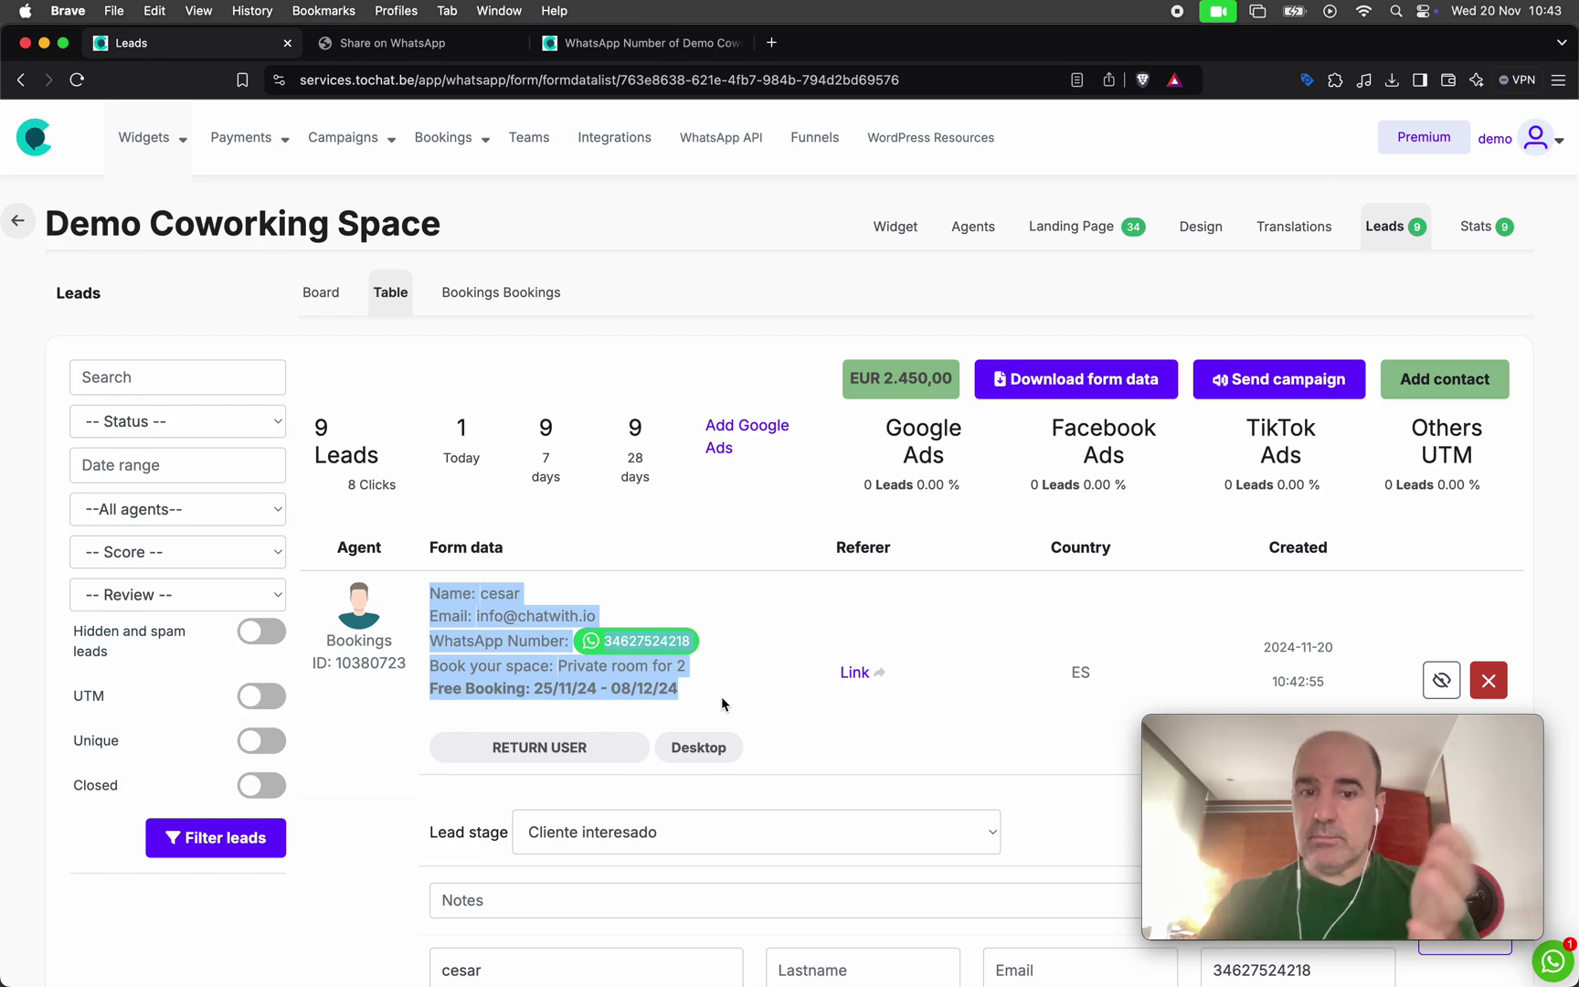
{"action": "left_click", "coordinate": [687, 698]}
{"action": "left_click", "coordinate": [500, 294]}
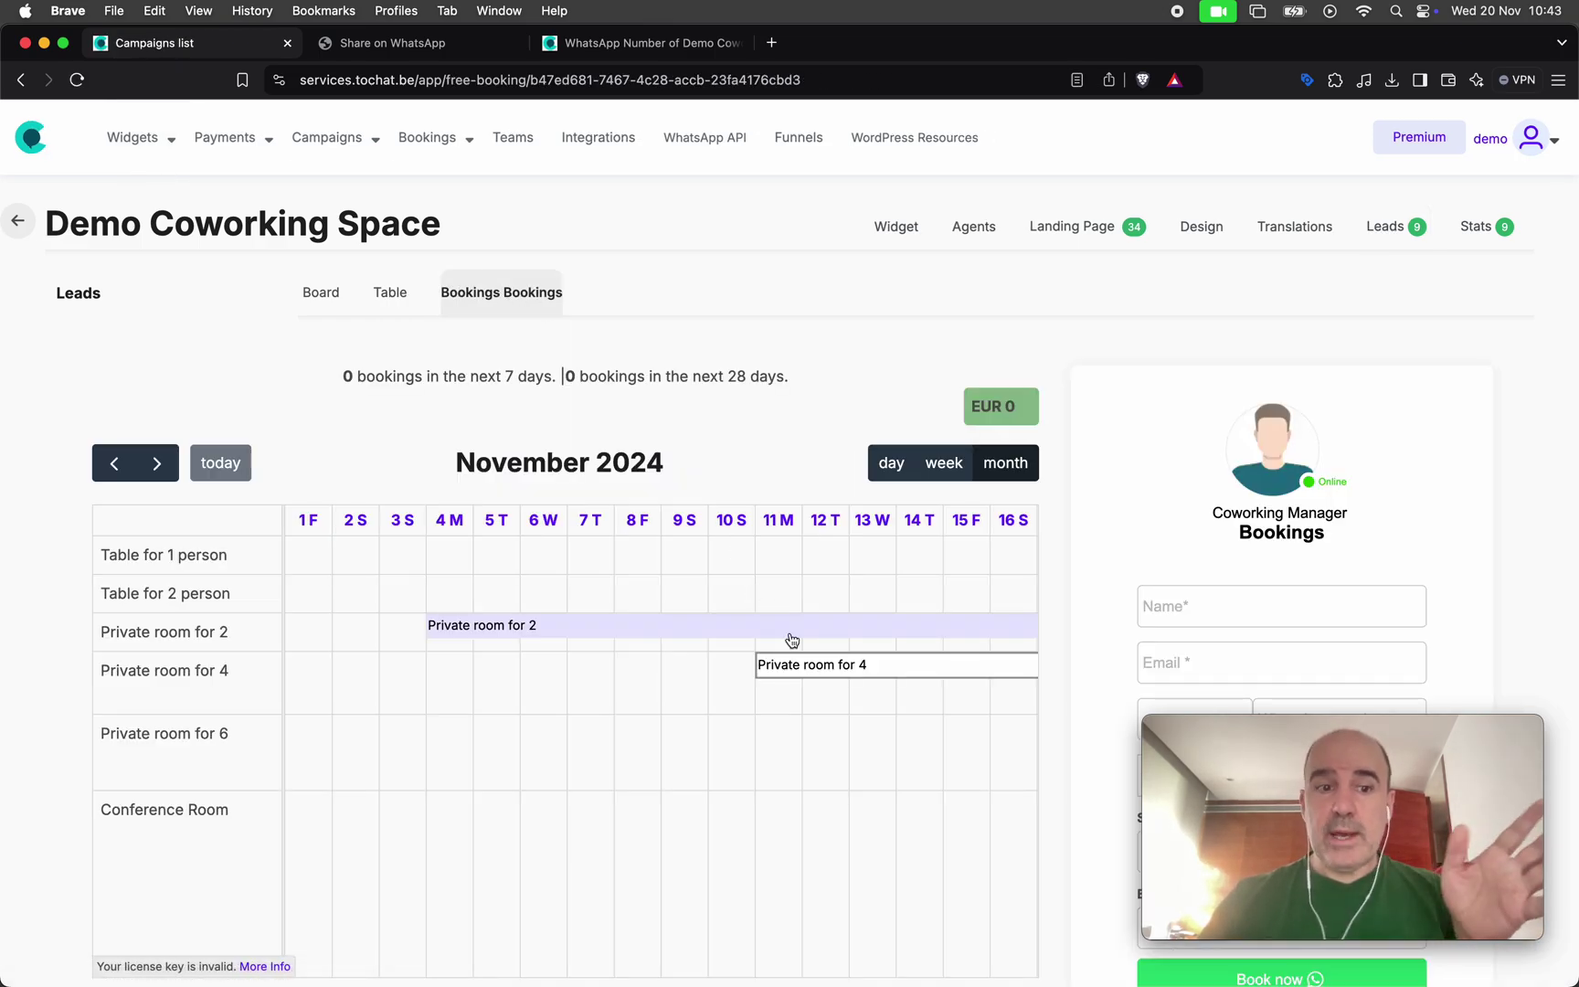
{"action": "scroll", "coordinate": [792, 639], "scroll_direction": "right", "scroll_amount": 10}
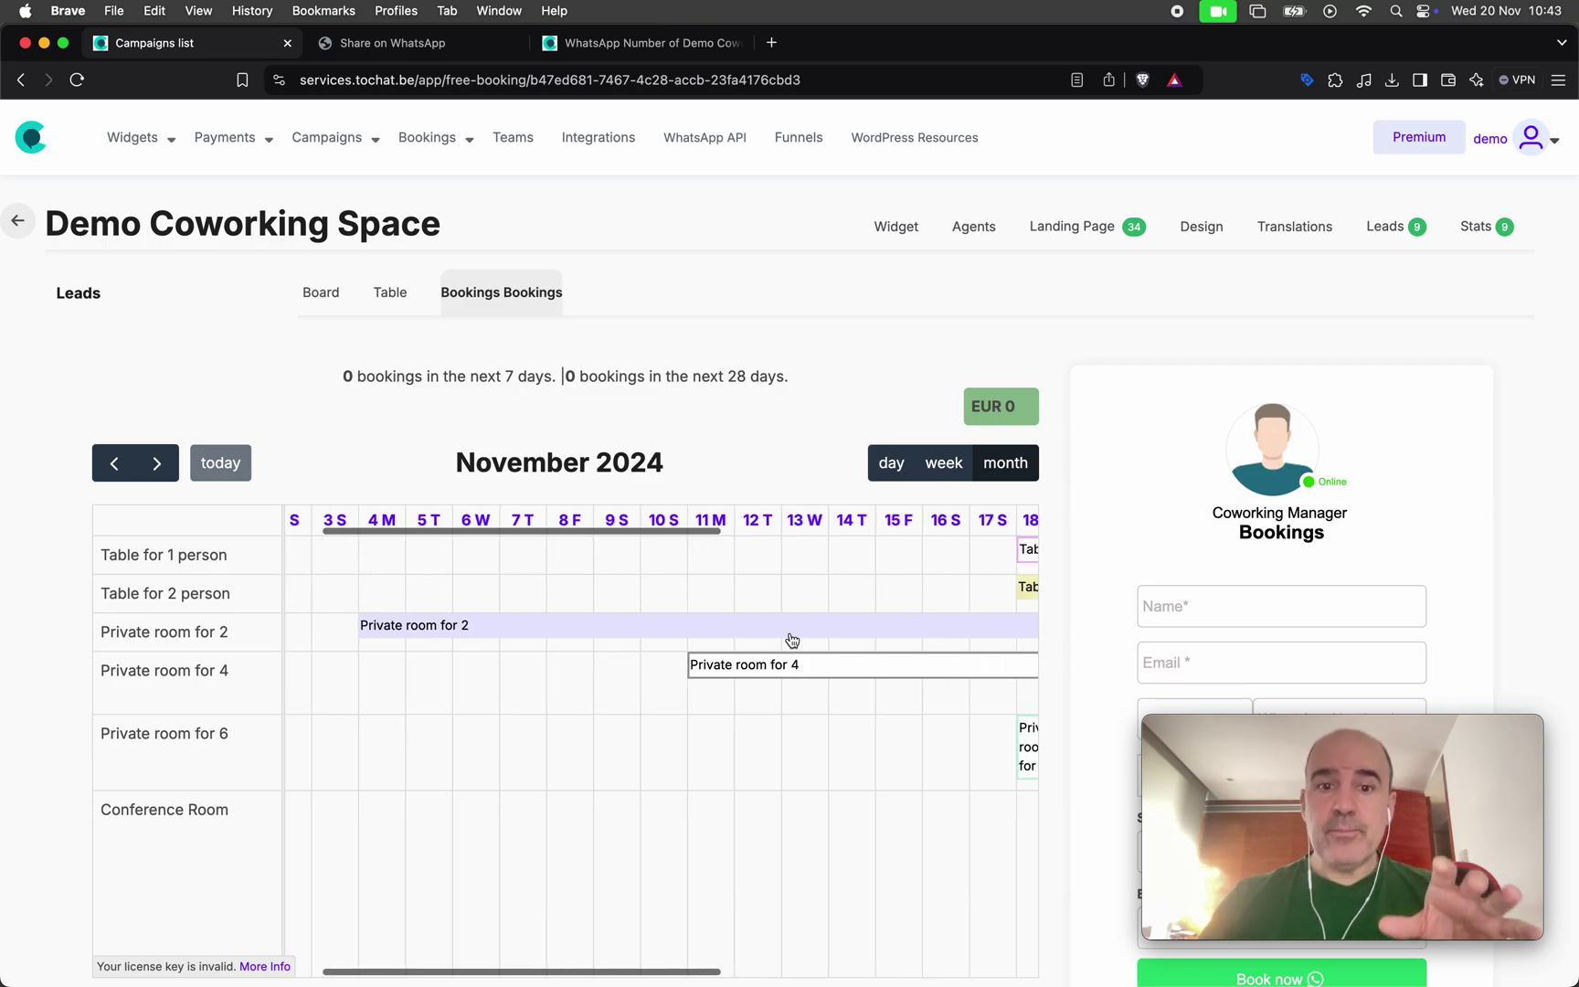
{"action": "scroll", "coordinate": [792, 640], "scroll_direction": "right", "scroll_amount": 3}
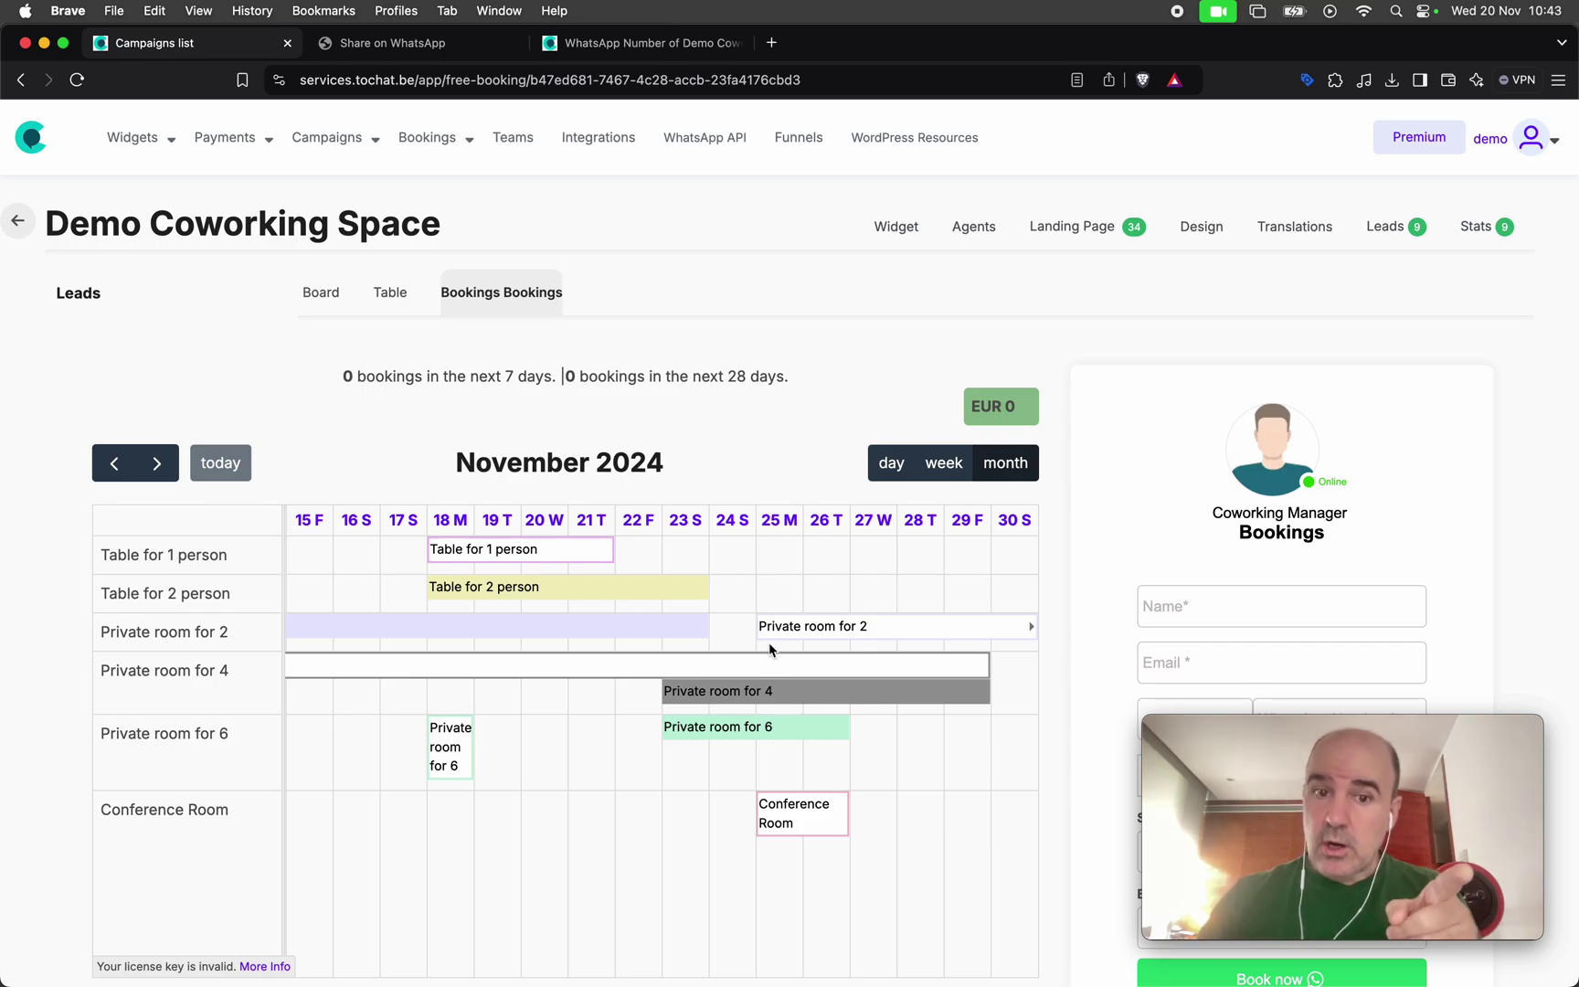
Move the Private room for 2 booking earlier so it starts on 21 November
{"action": "left_click", "coordinate": [870, 627]}
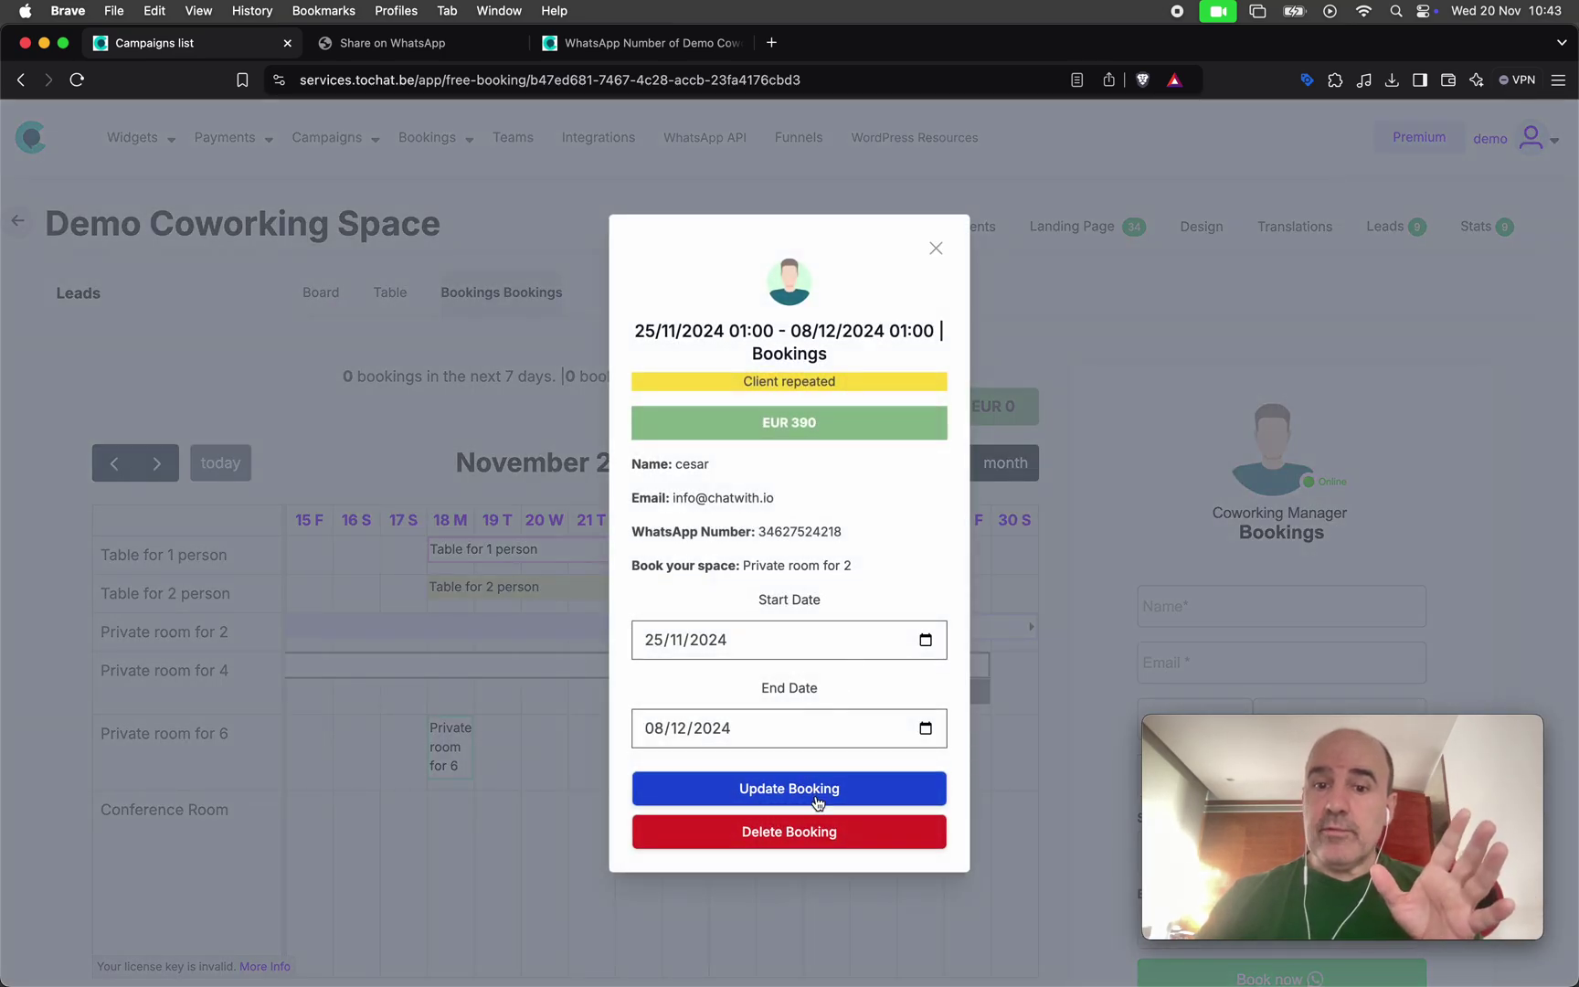
{"action": "left_click", "coordinate": [816, 802]}
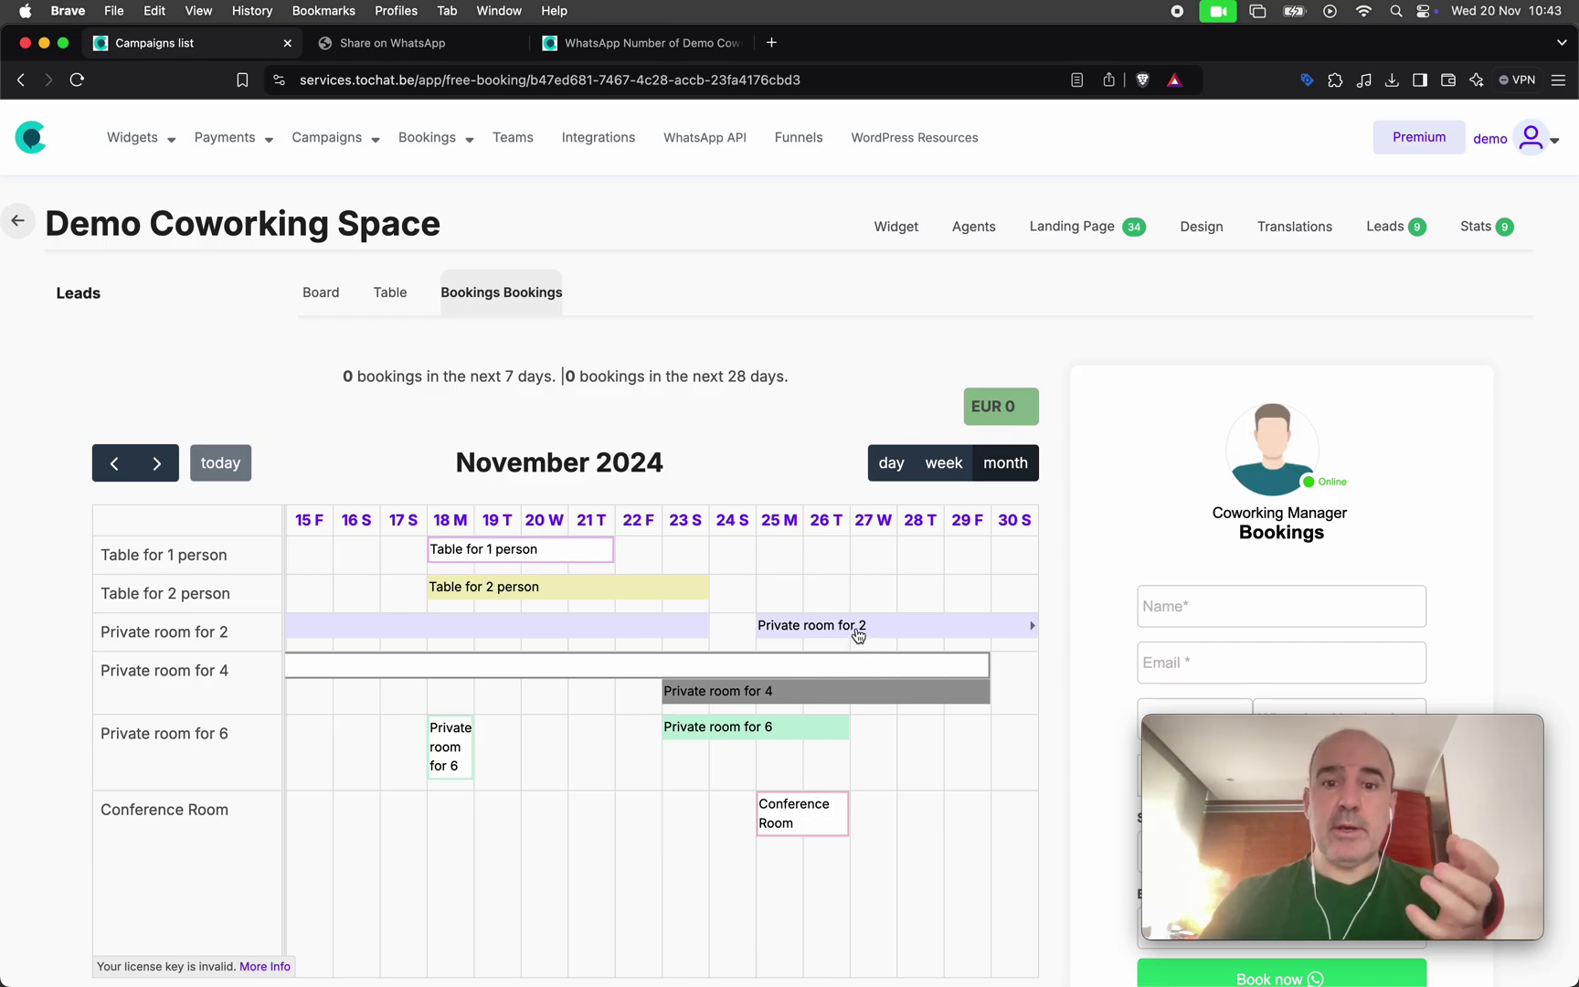
{"action": "left_click_drag", "start_coordinate": [858, 634], "coordinate": [677, 652]}
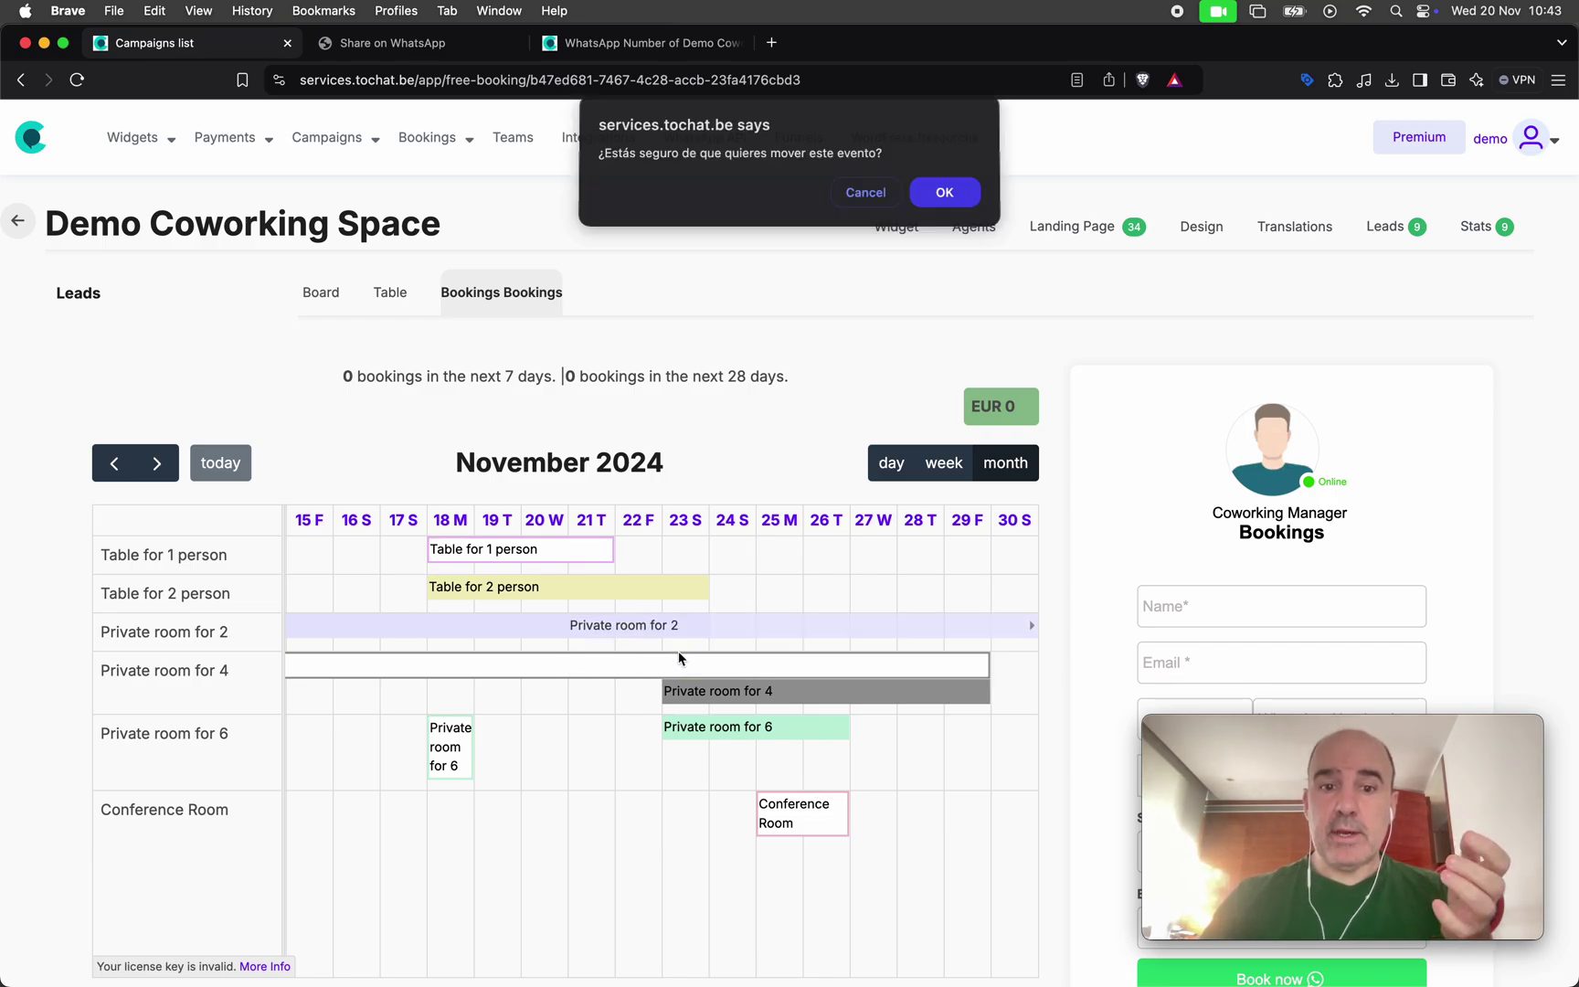
{"action": "left_click", "coordinate": [932, 193]}
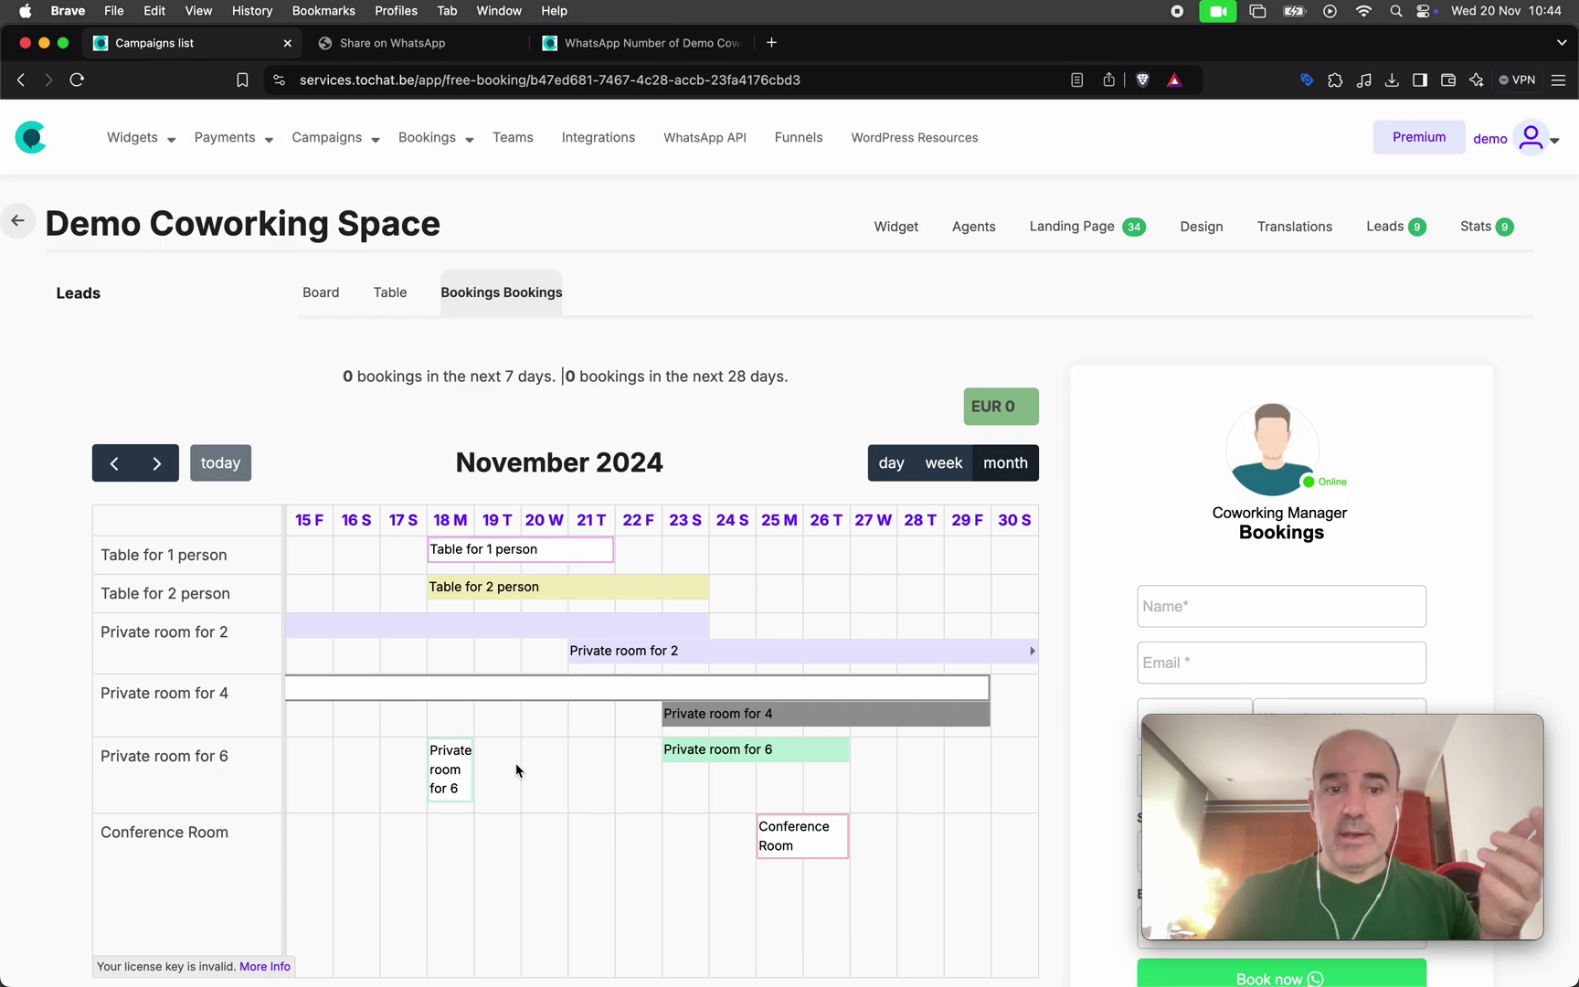
Move the Private room for 6 booking to 24 November, then view Private room for 2's details
{"action": "left_click_drag", "start_coordinate": [440, 774], "coordinate": [745, 799]}
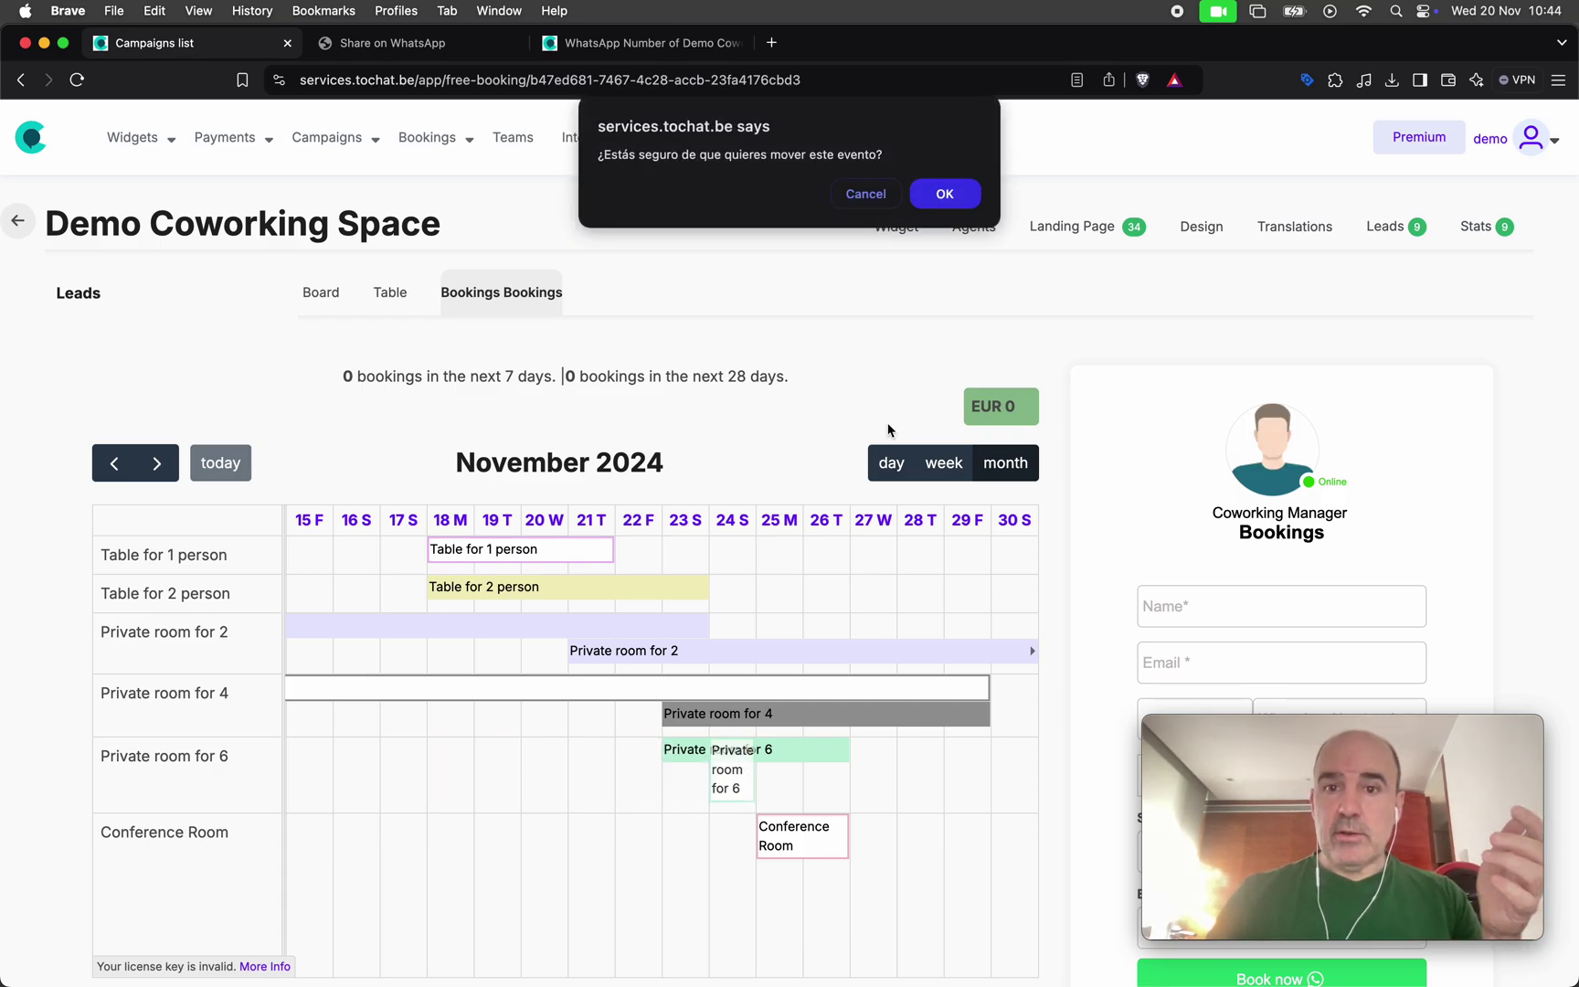
{"action": "left_click", "coordinate": [945, 194]}
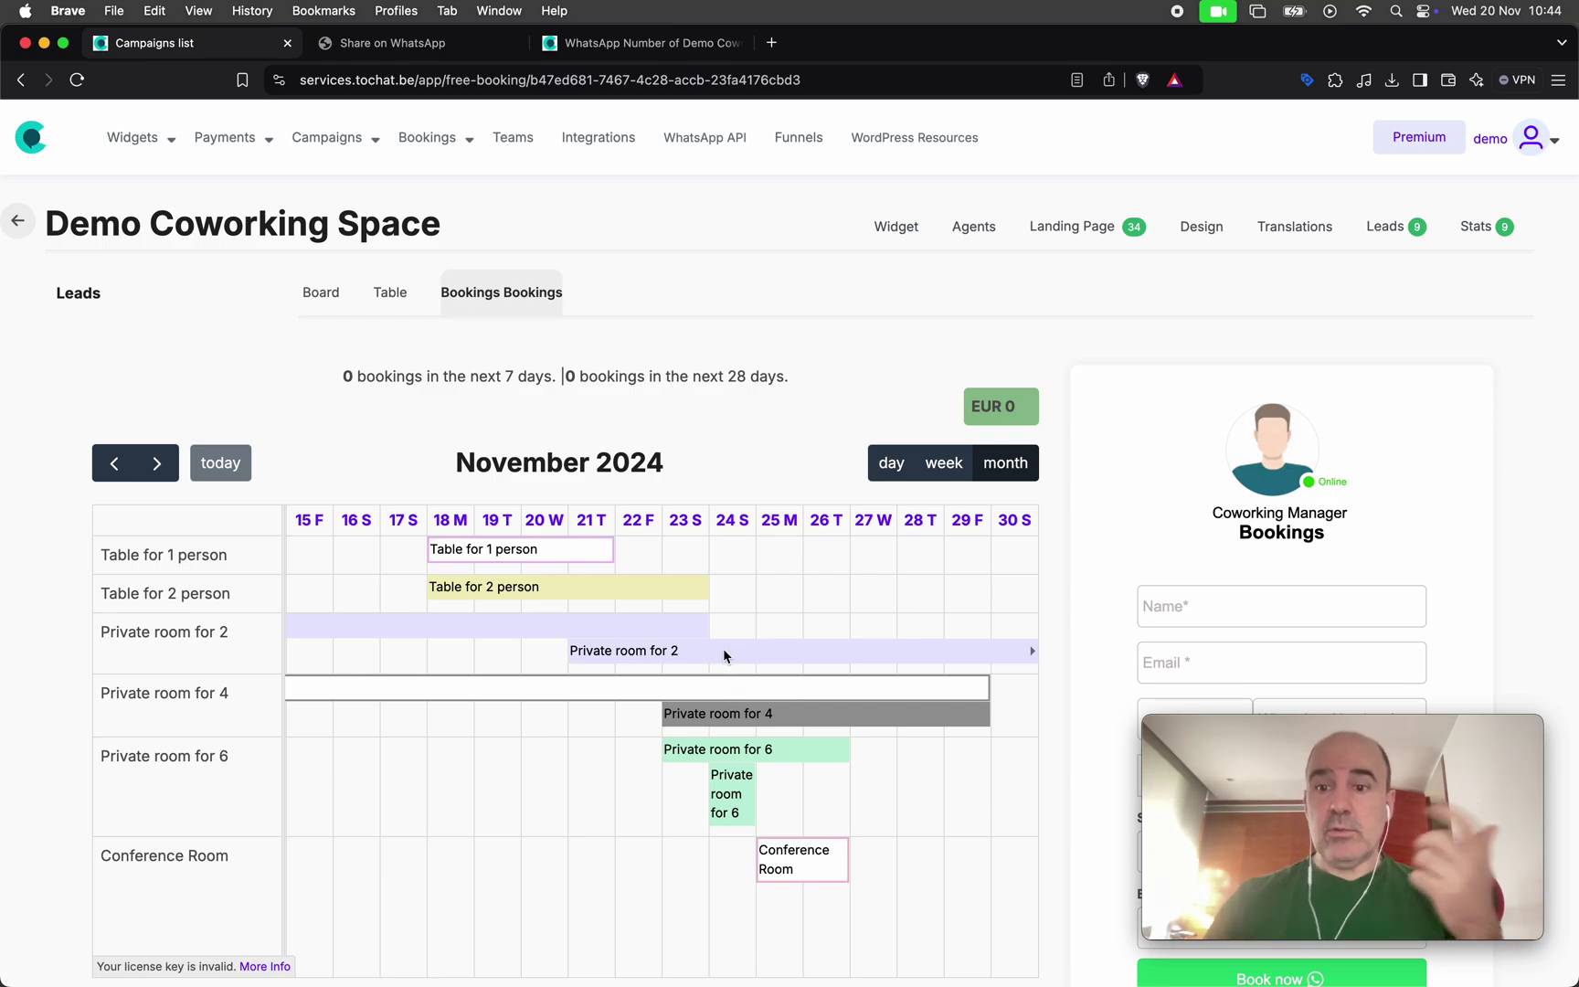
{"action": "left_click", "coordinate": [722, 653]}
Set the Private room for 2 booking's start date to 23/11/2024 and update the booking
{"action": "double_click", "coordinate": [800, 533]}
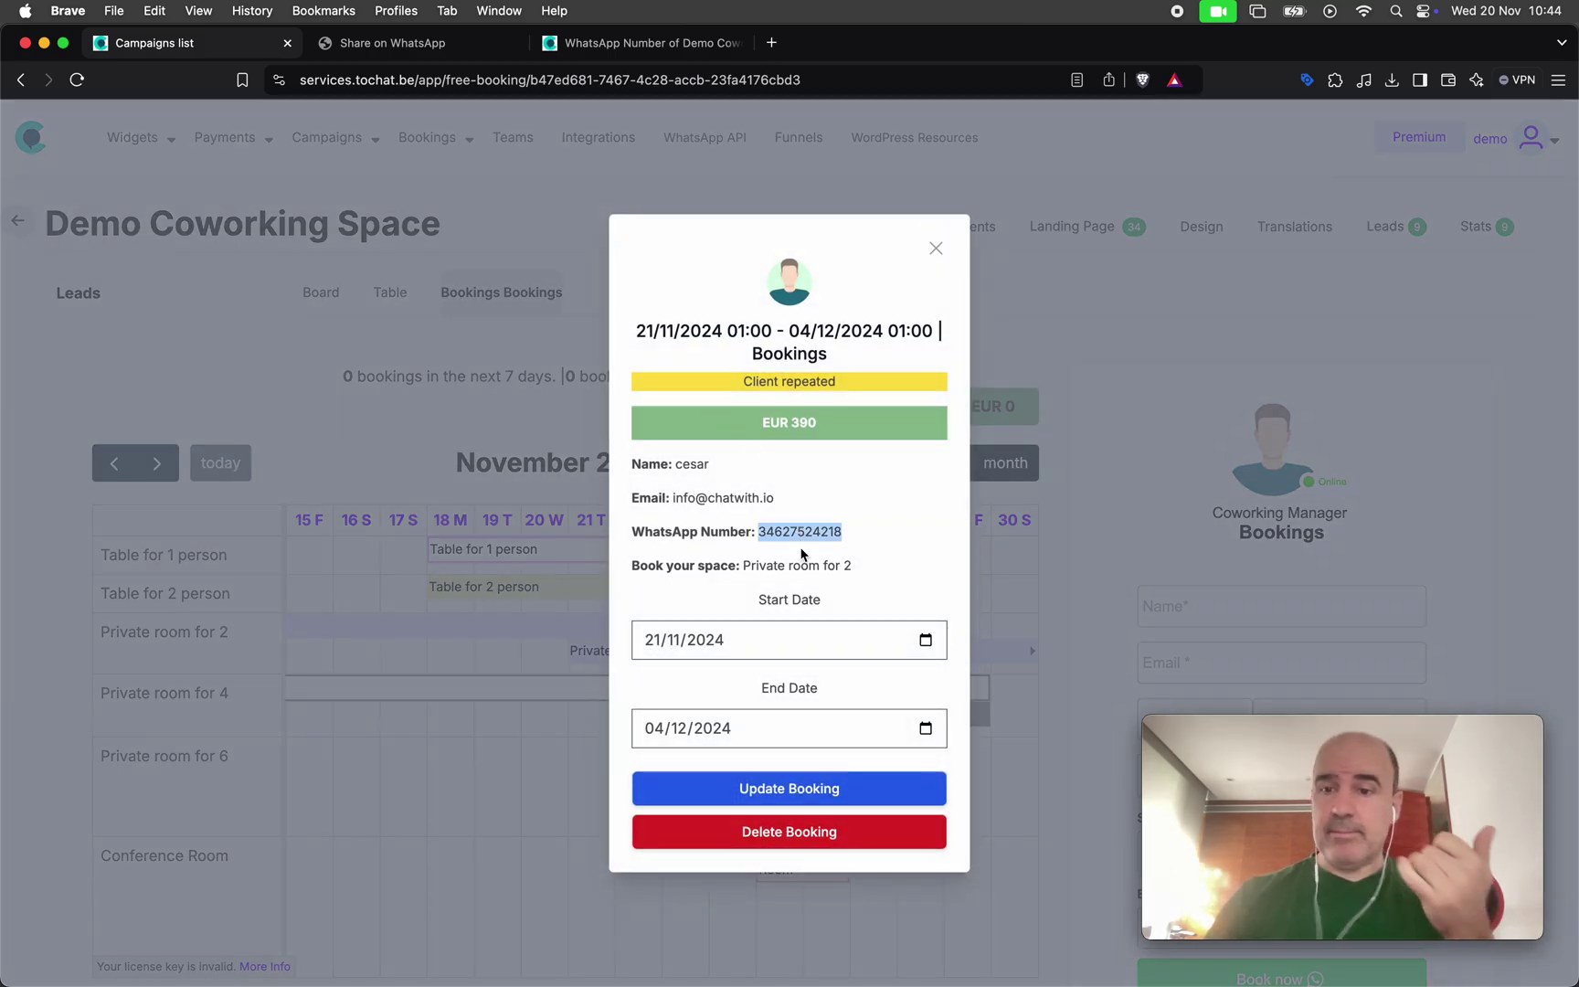
{"action": "left_click", "coordinate": [650, 646]}
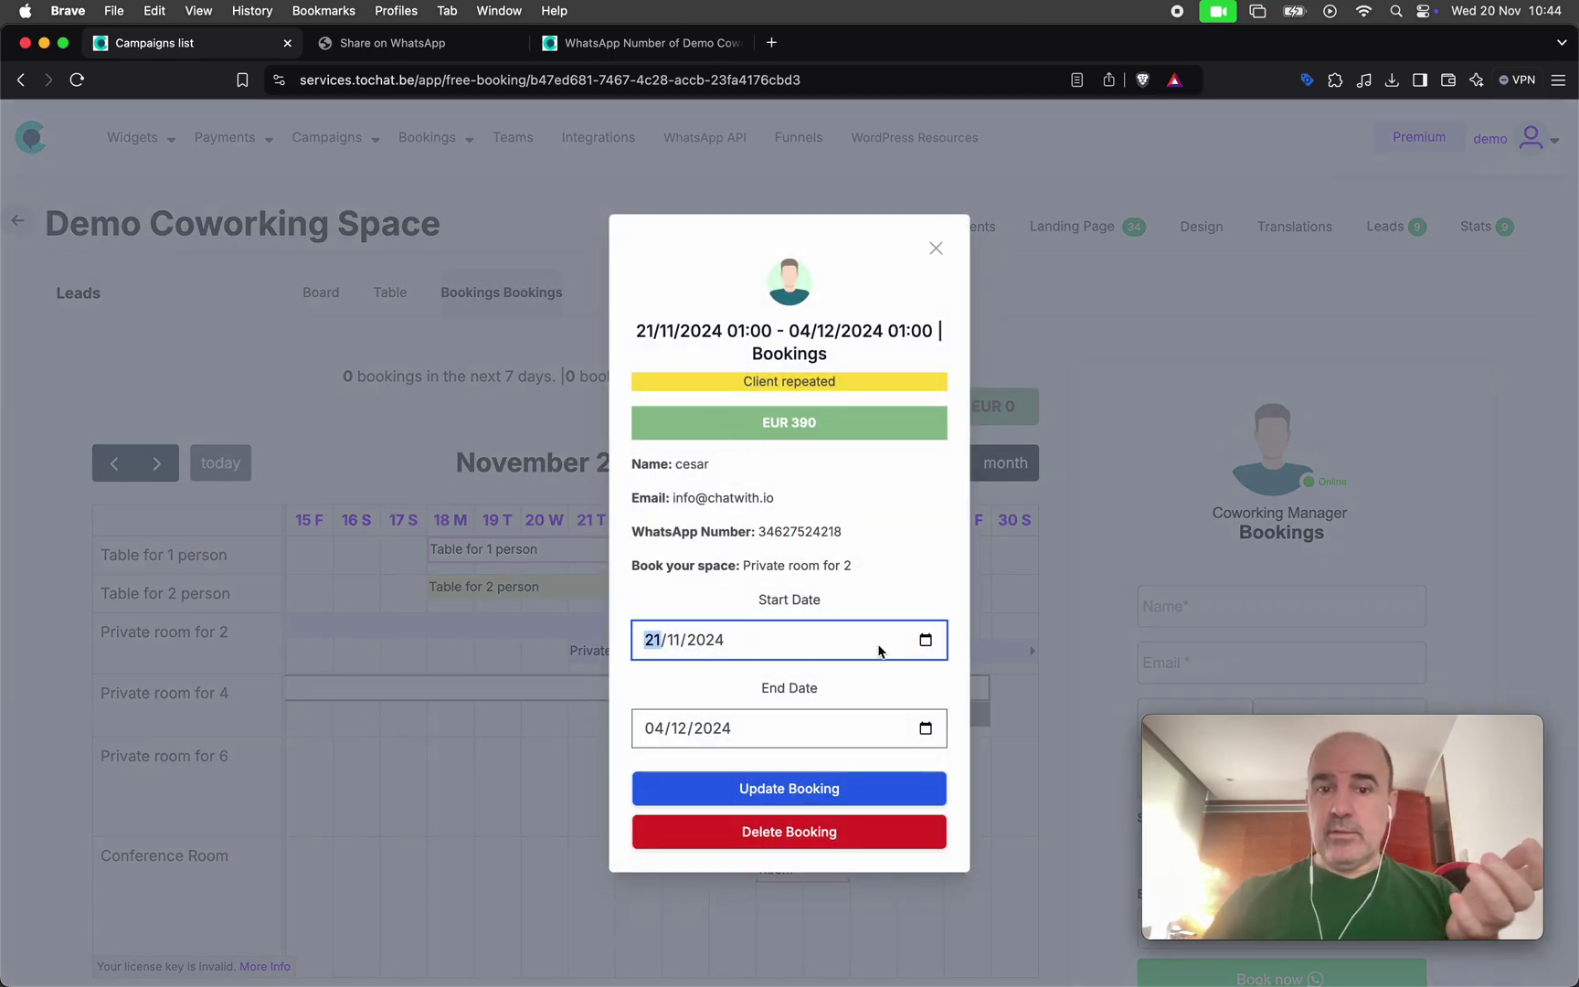
{"action": "left_click", "coordinate": [925, 640]}
{"action": "left_click", "coordinate": [785, 821]}
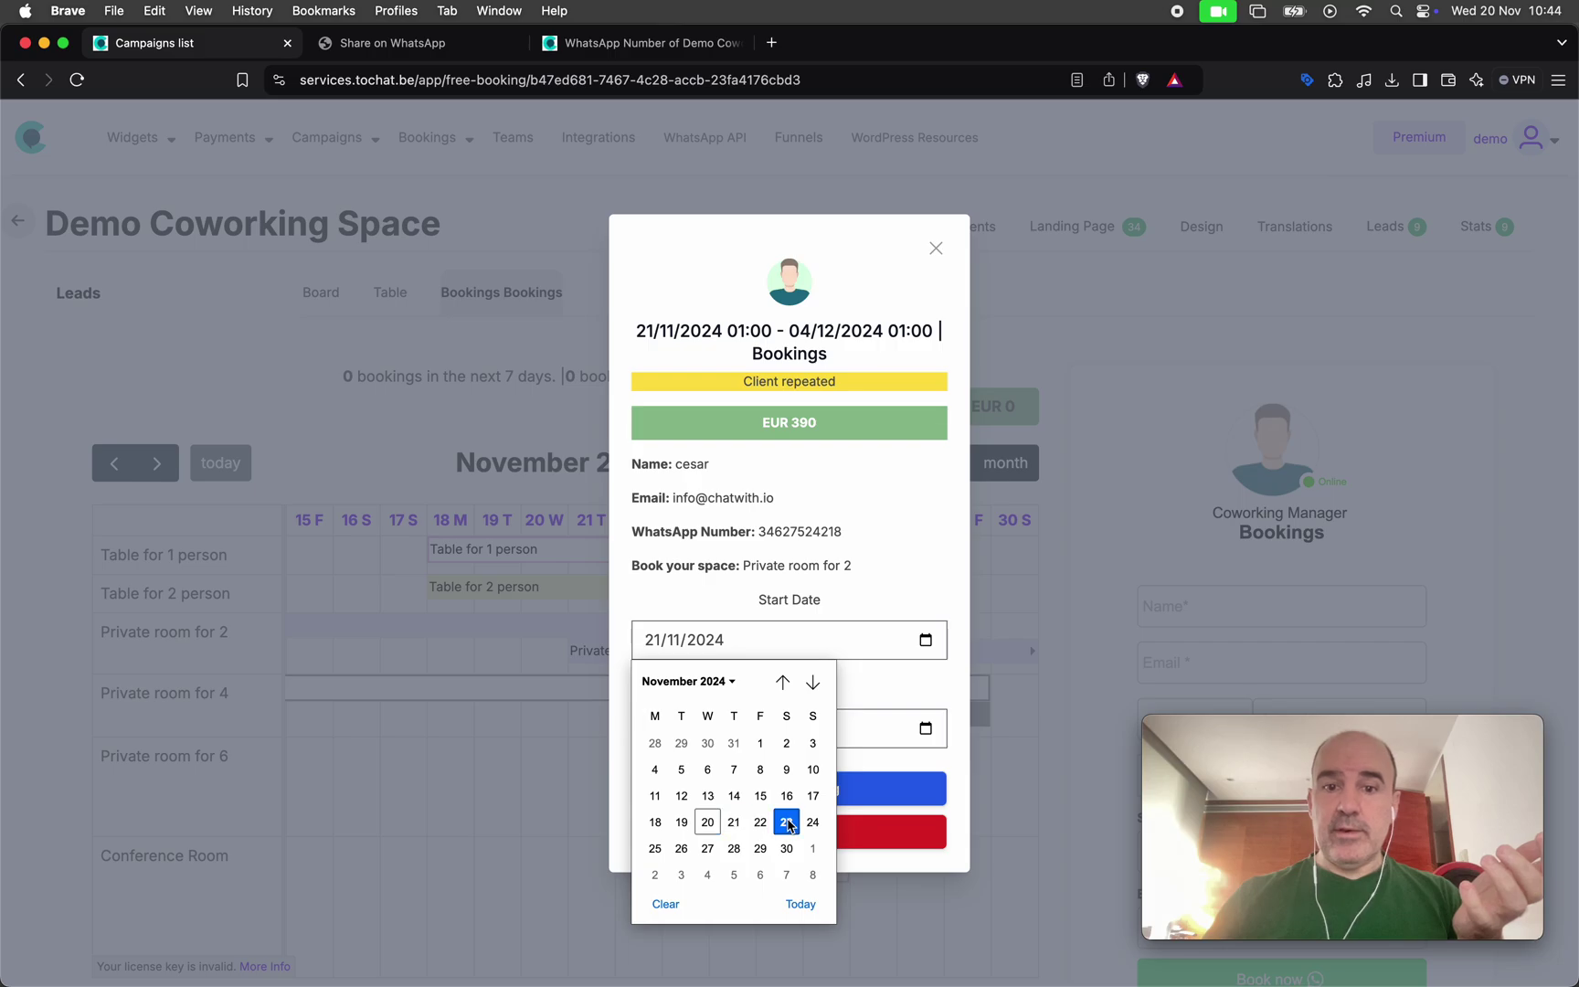
{"action": "left_click", "coordinate": [825, 792]}
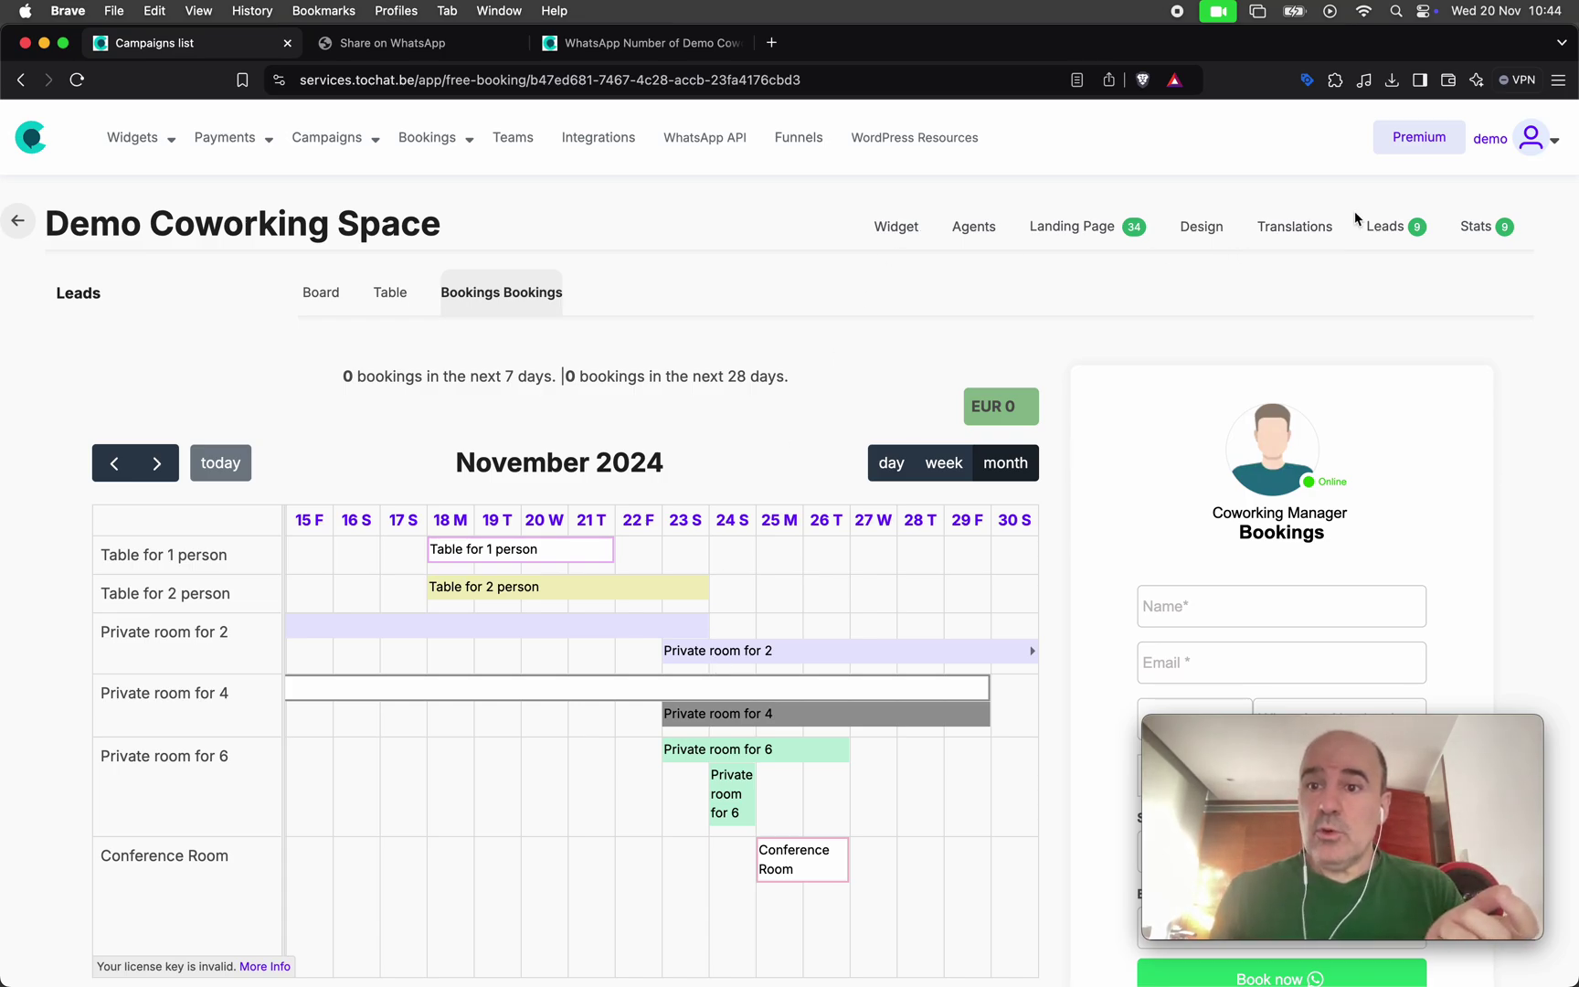
{"action": "left_click", "coordinate": [1387, 229]}
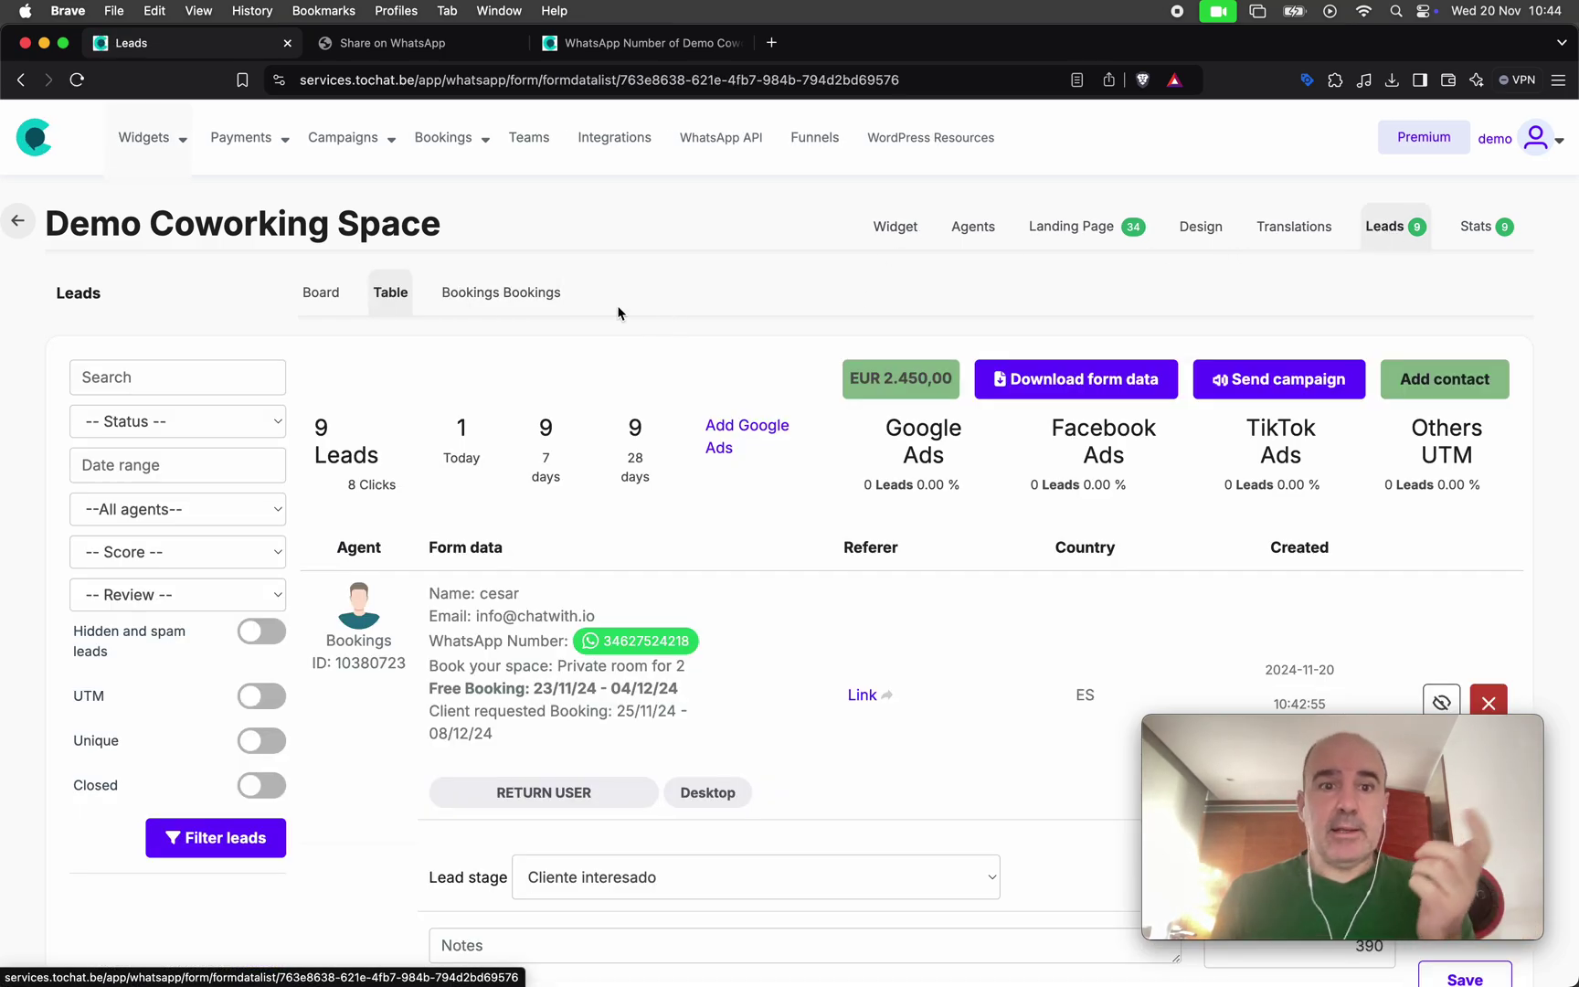
{"action": "left_click", "coordinate": [497, 294]}
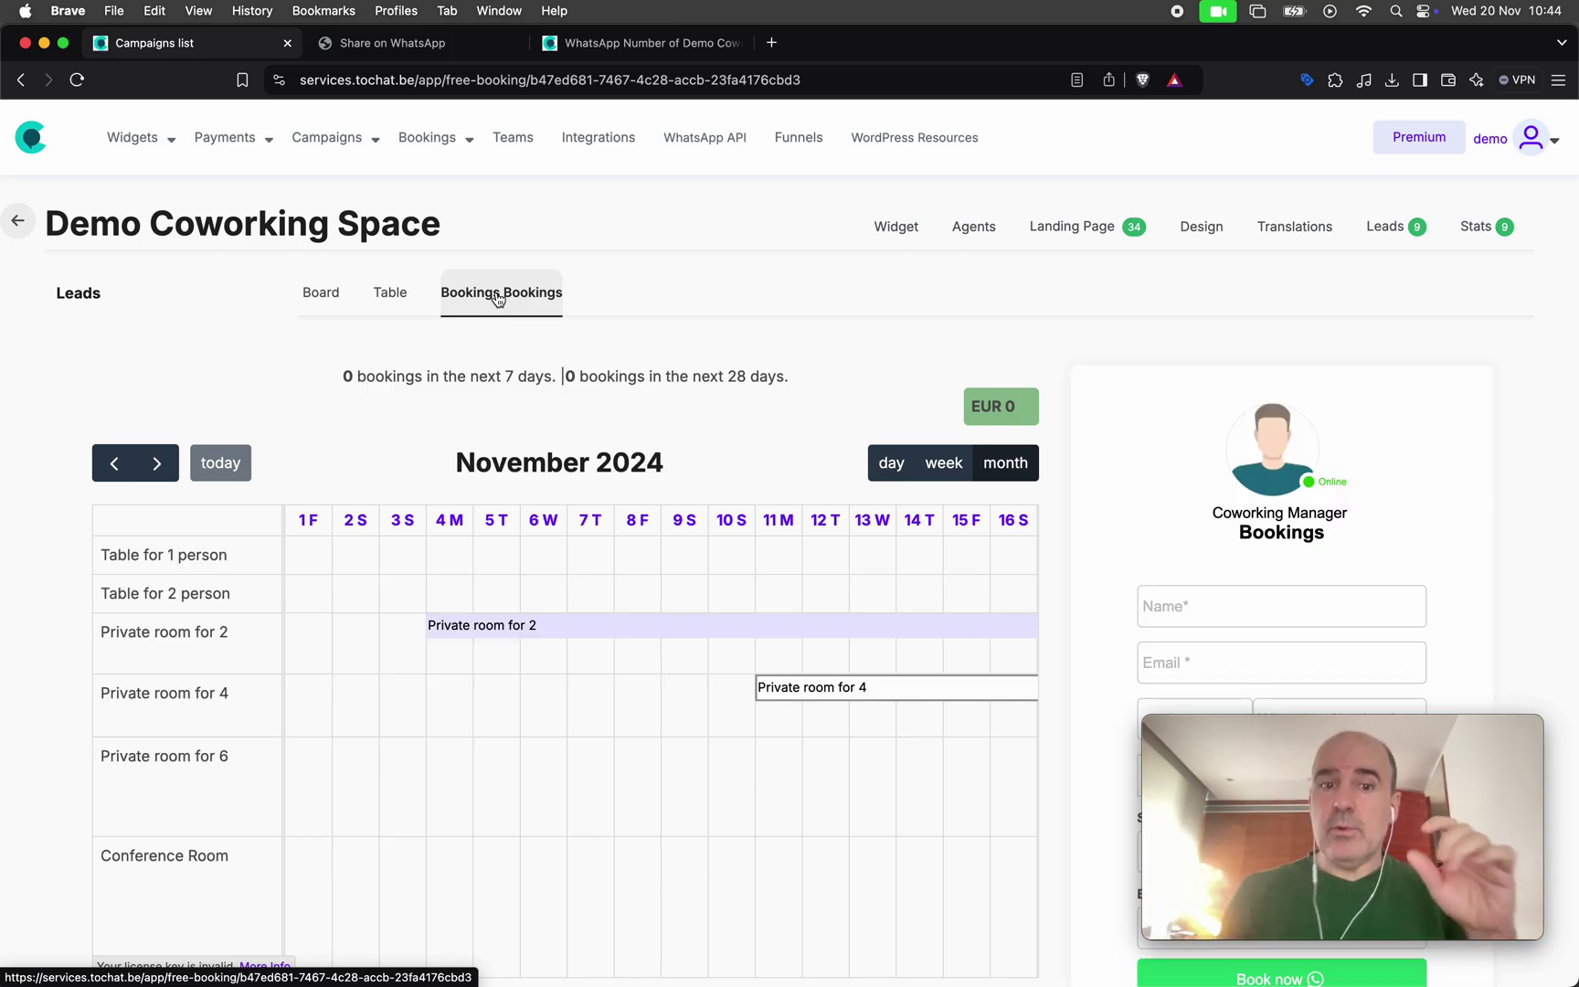
{"action": "scroll", "coordinate": [666, 564], "scroll_direction": "right", "scroll_amount": 10}
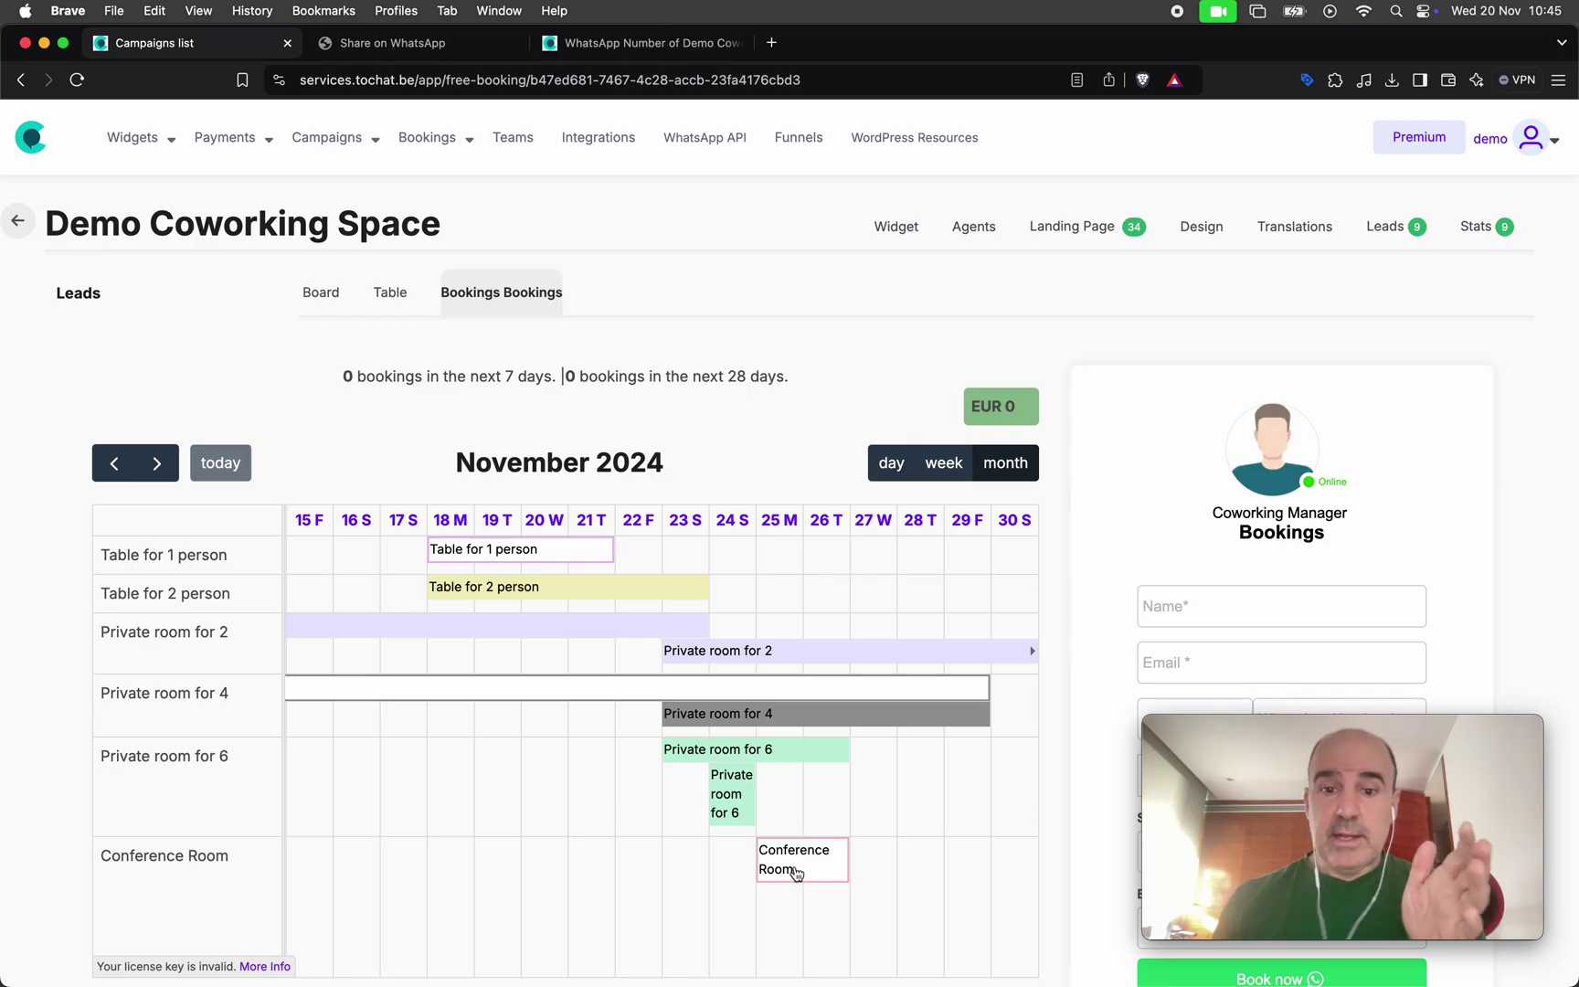
Move the Conference Room booking to 28–29 November and open the WhatsApp agents list
{"action": "left_click_drag", "start_coordinate": [793, 875], "coordinate": [936, 882]}
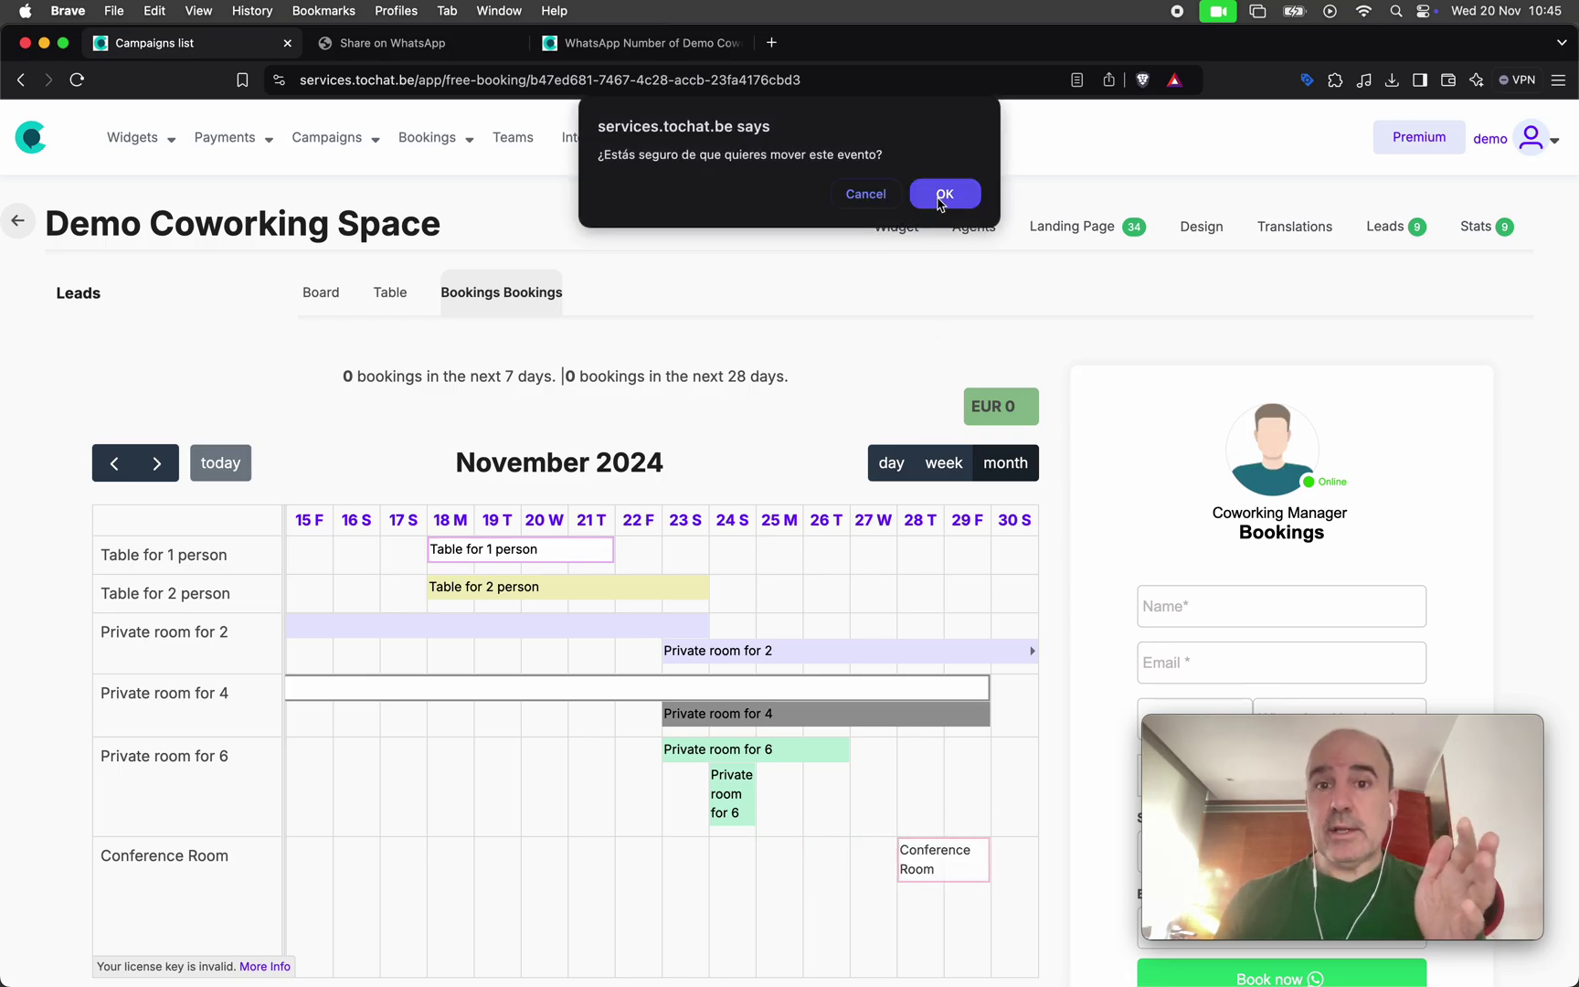
{"action": "left_click", "coordinate": [943, 194]}
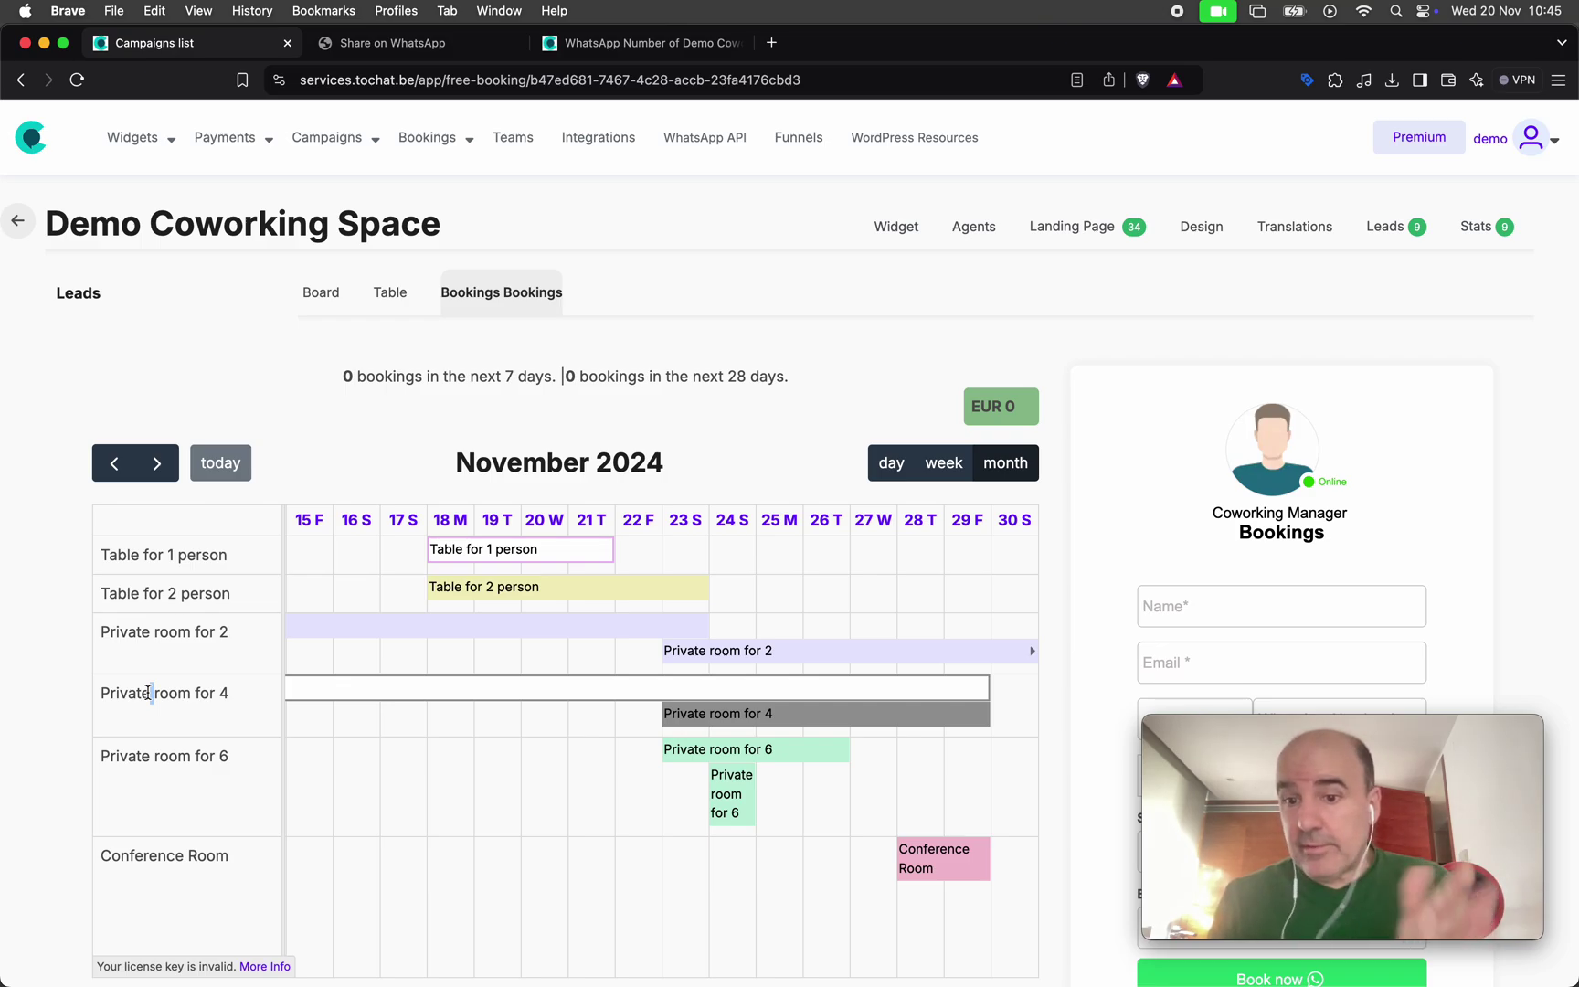
{"action": "scroll", "coordinate": [1114, 511], "scroll_direction": "down", "scroll_amount": 5}
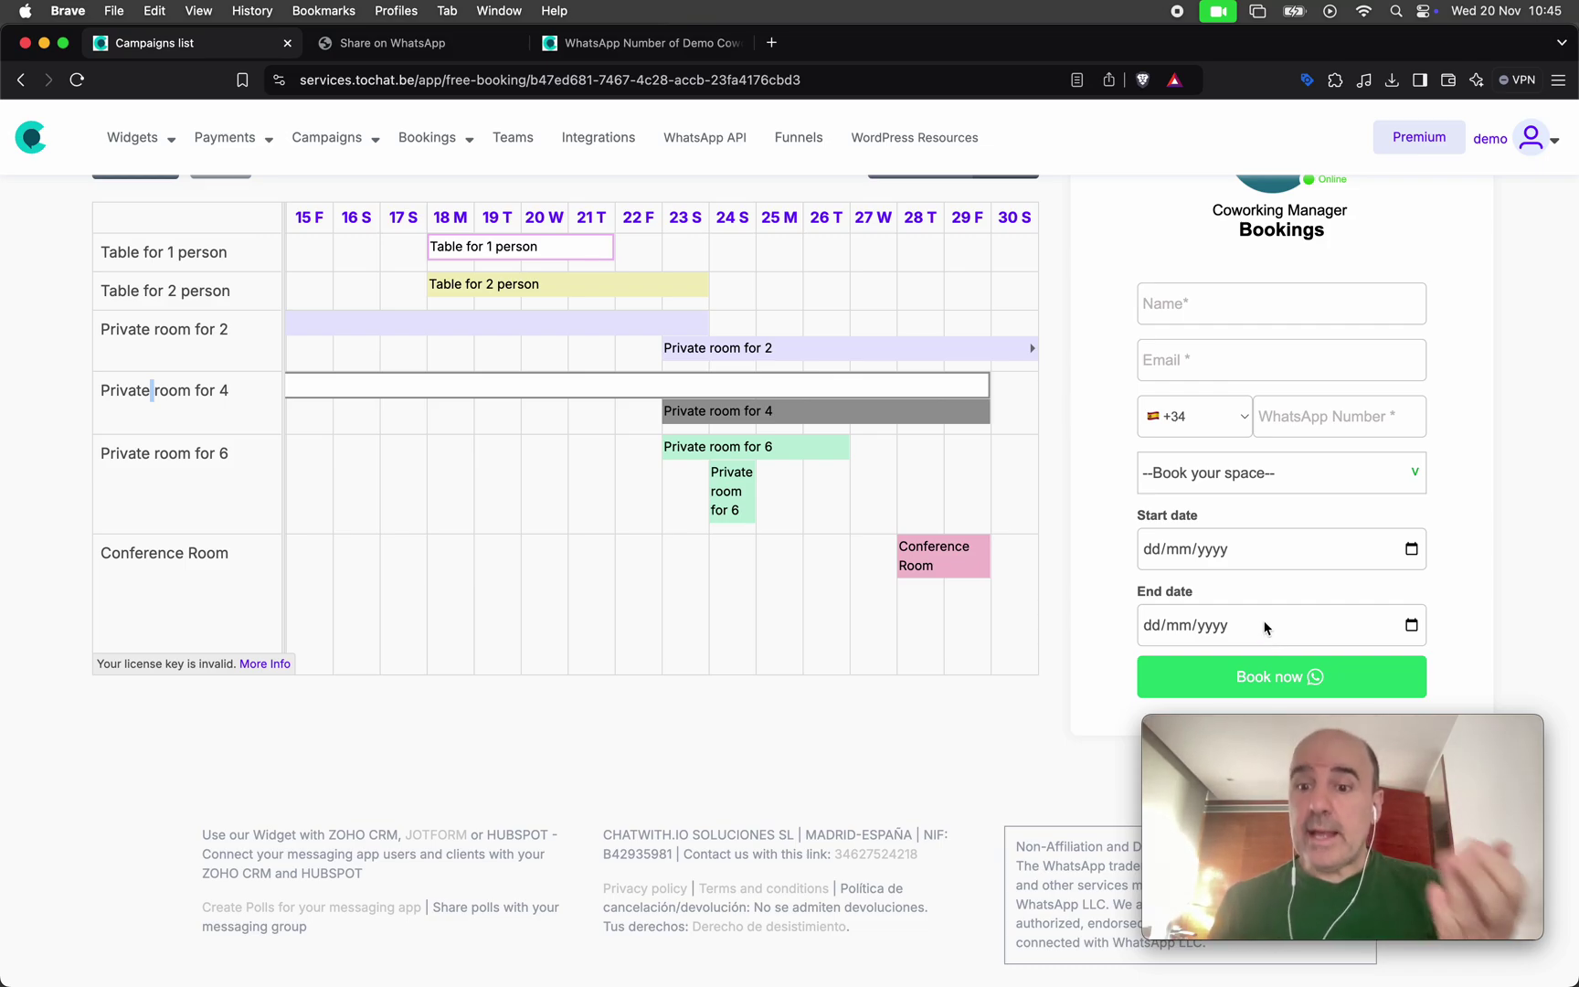
{"action": "scroll", "coordinate": [1008, 598], "scroll_direction": "up", "scroll_amount": 5}
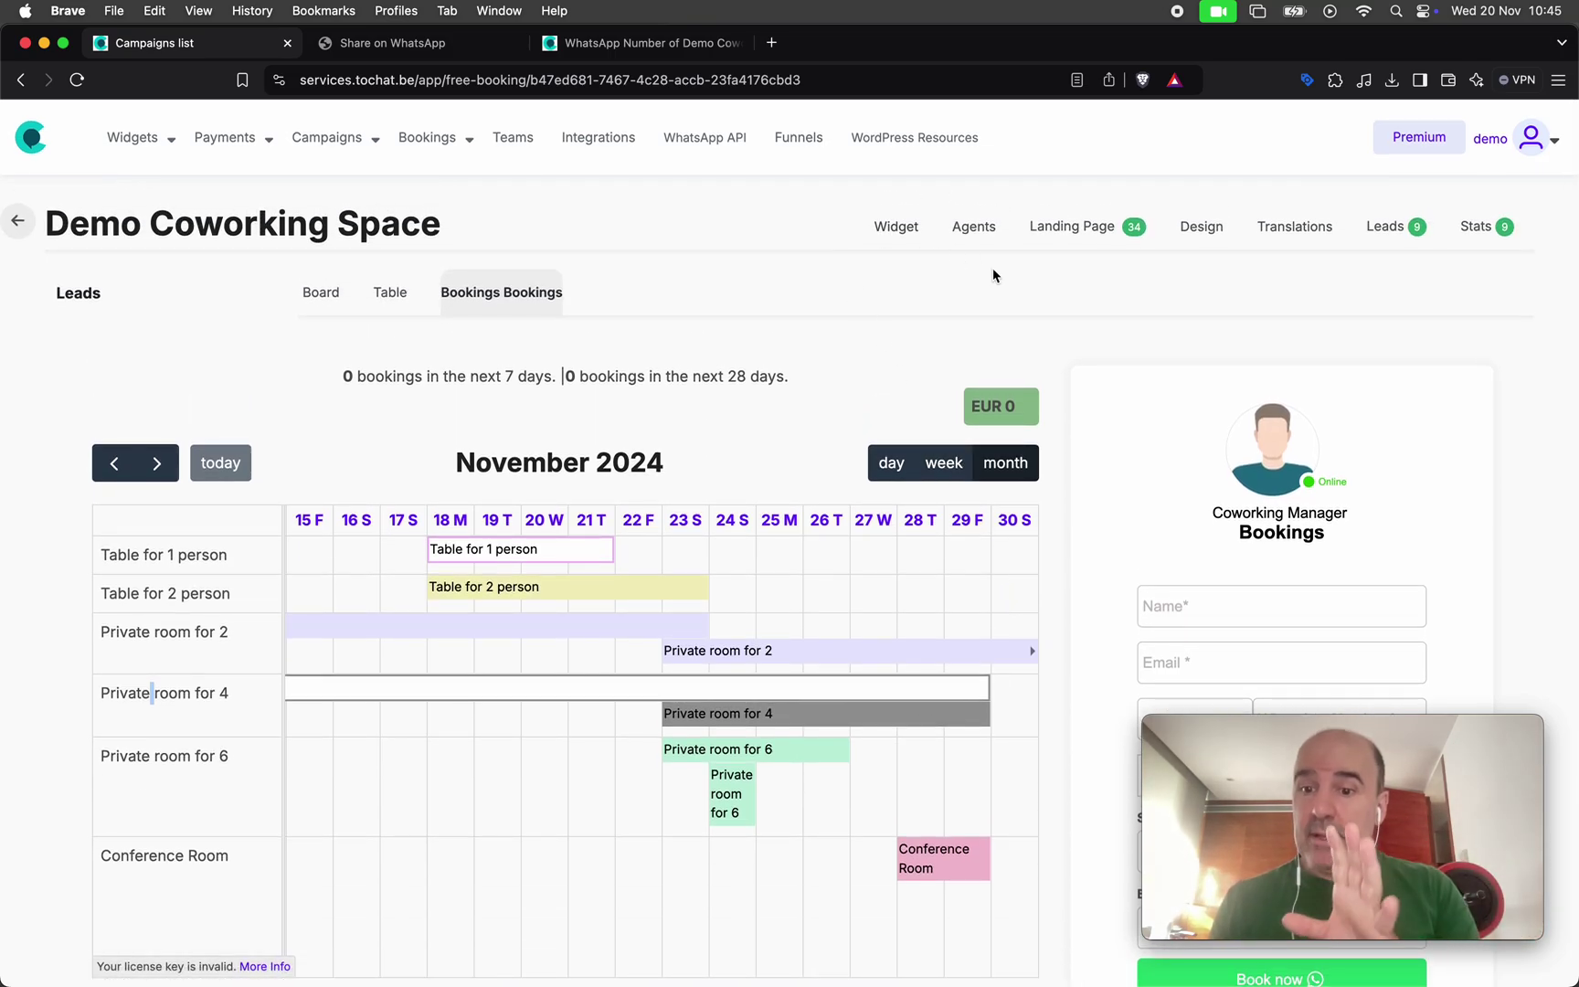
{"action": "left_click", "coordinate": [989, 230]}
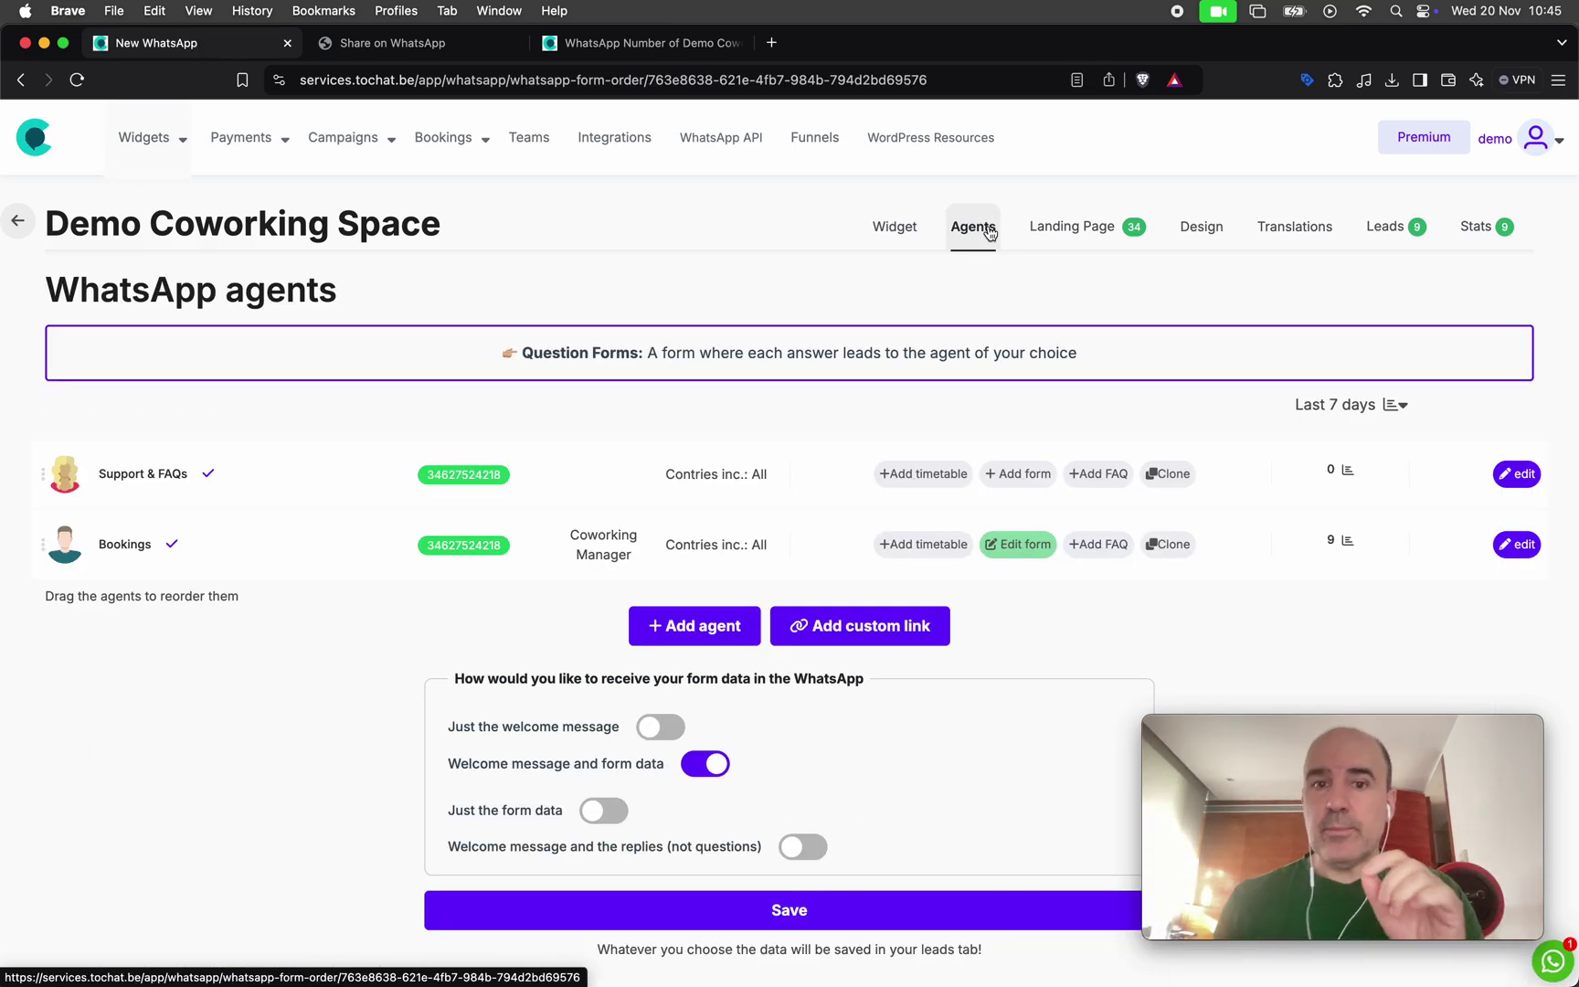
In the Bookings agent's form, keep Book your space as a Dropdown with Booking by day
{"action": "left_click", "coordinate": [1012, 546]}
{"action": "scroll", "coordinate": [895, 639], "scroll_direction": "down", "scroll_amount": 13}
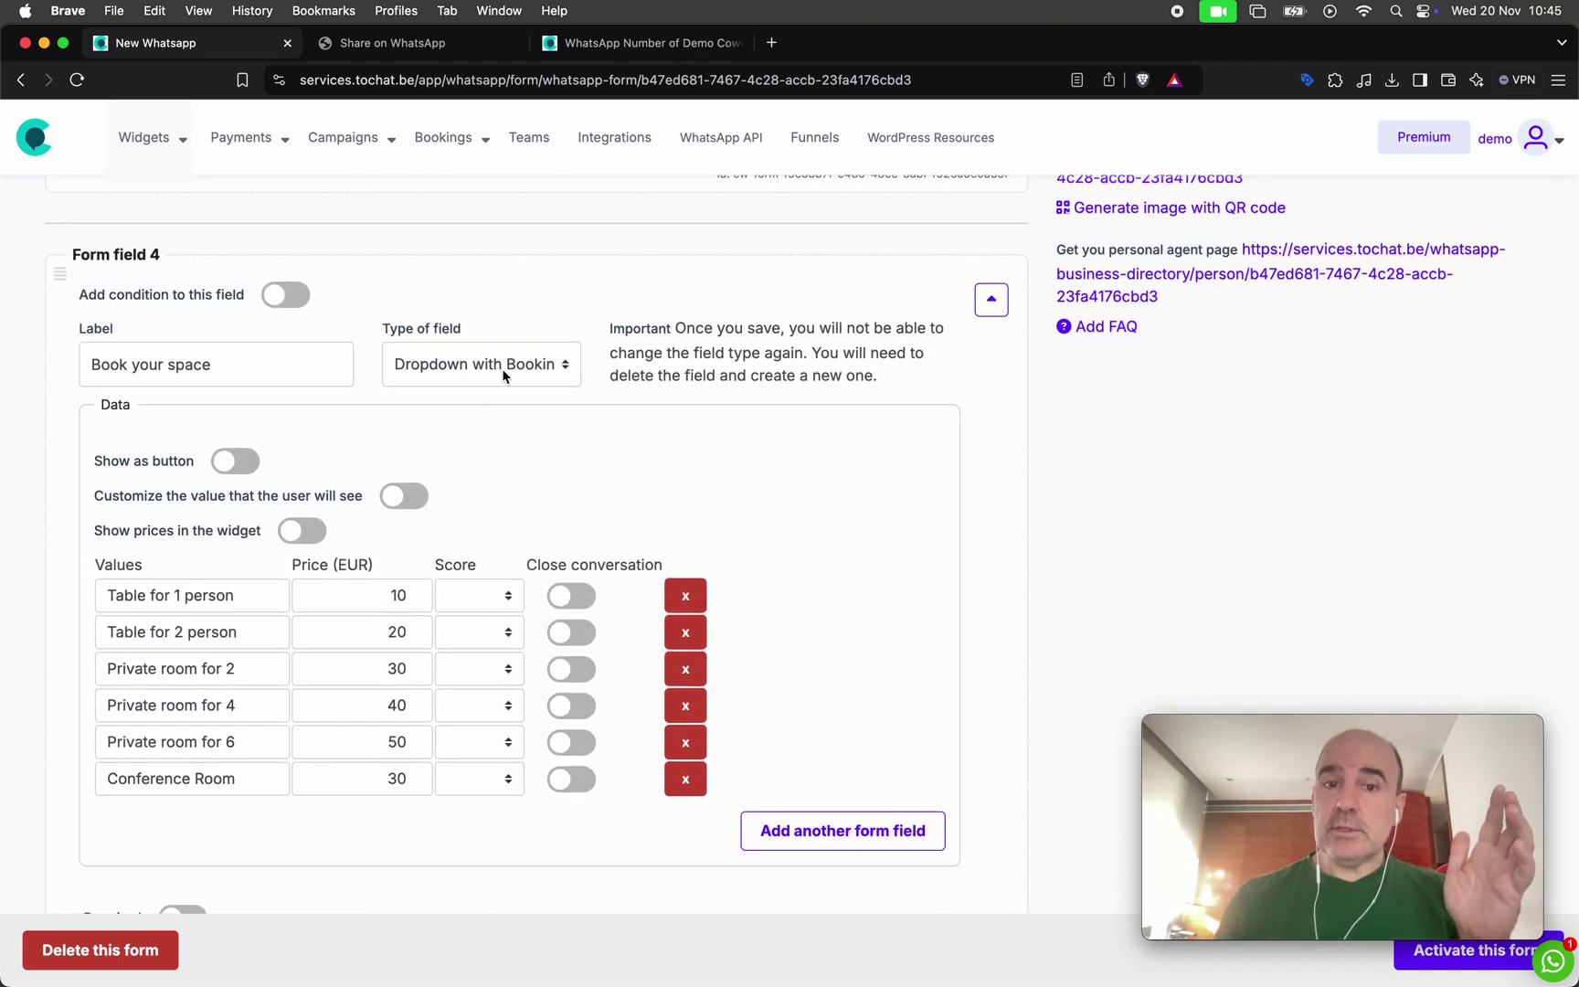
{"action": "left_click", "coordinate": [476, 368]}
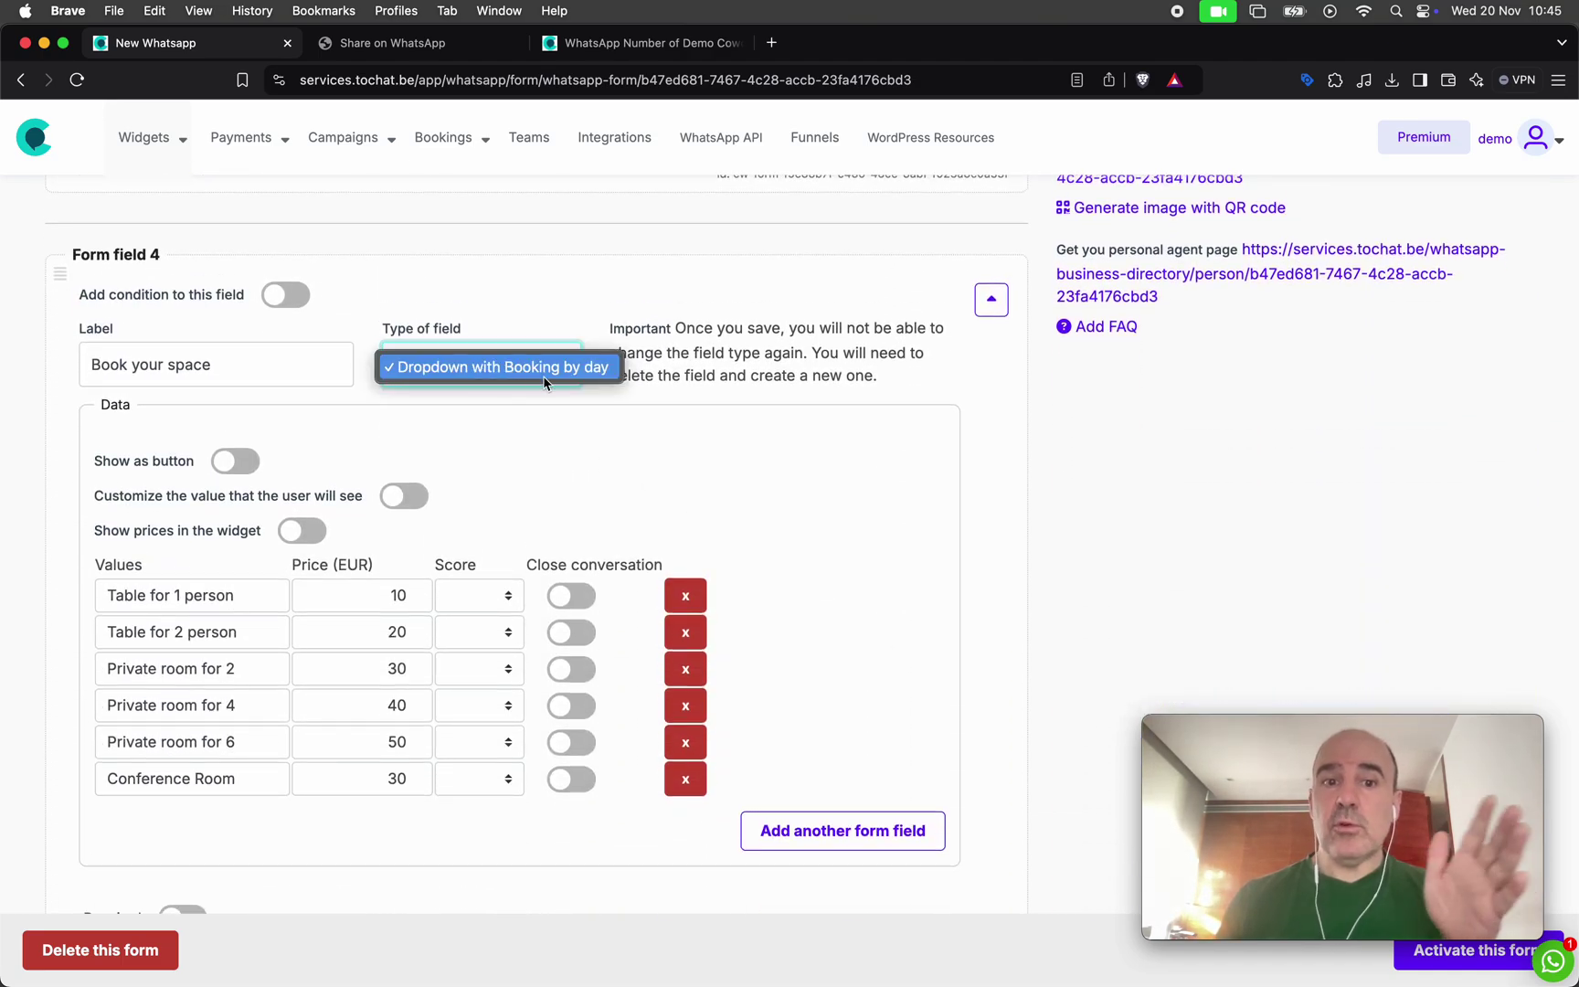
{"action": "left_click", "coordinate": [665, 462]}
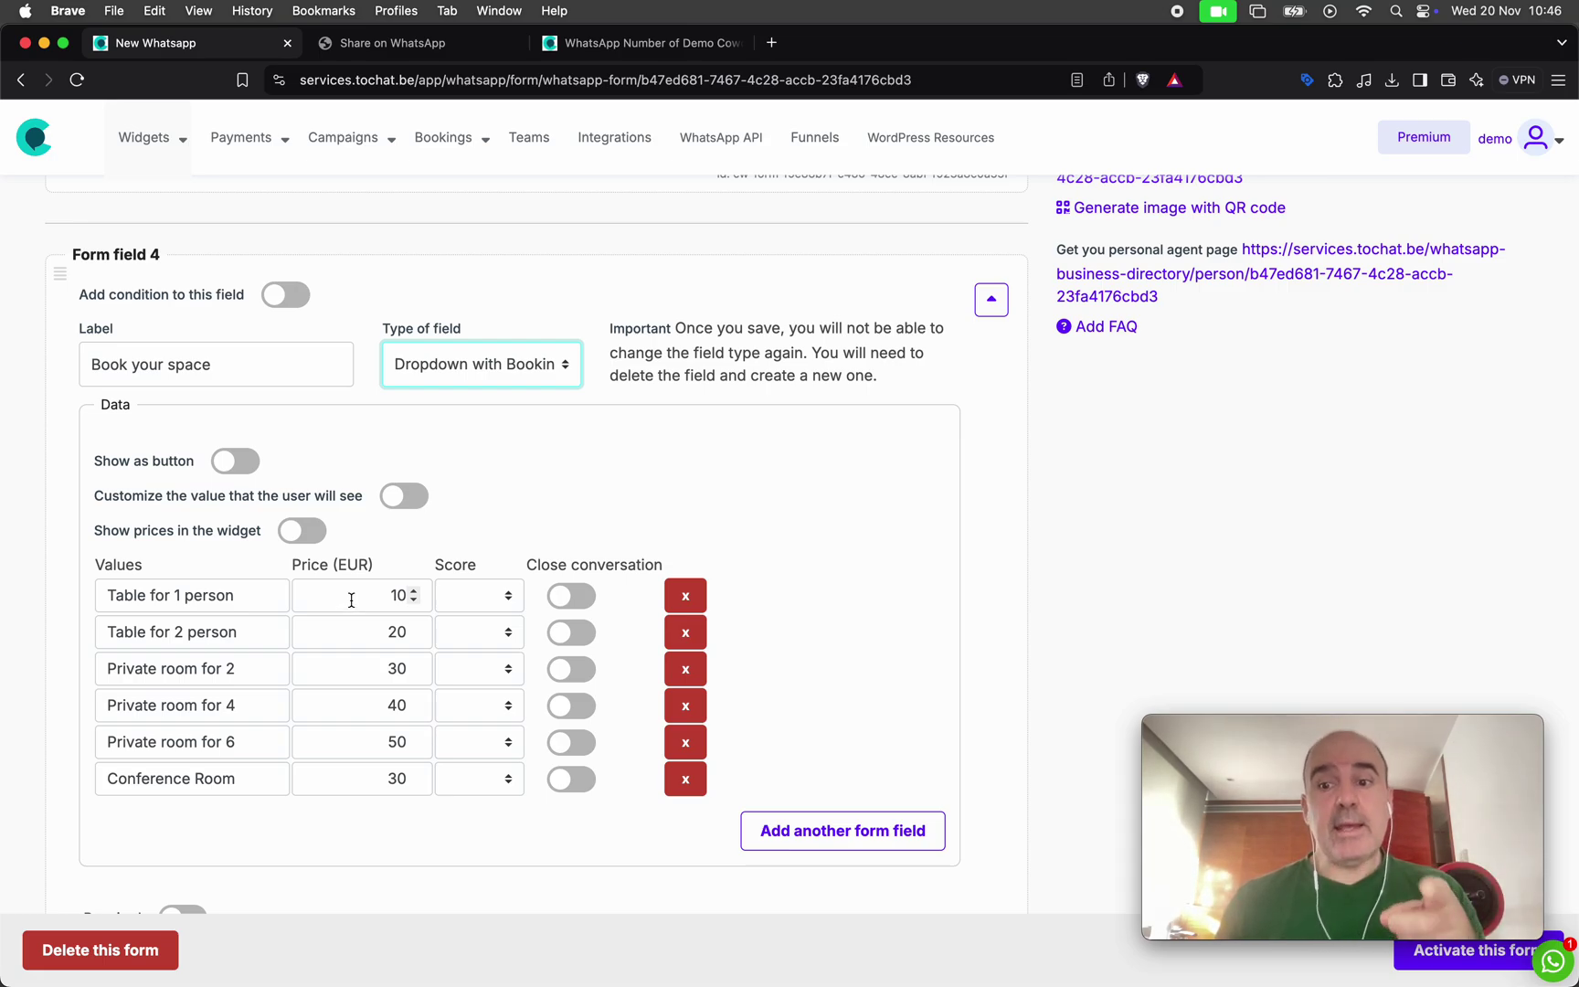
Review the daily-priced options like Table for 2 person and Private room for 2, then open Leads
{"action": "triple_click", "coordinate": [165, 634]}
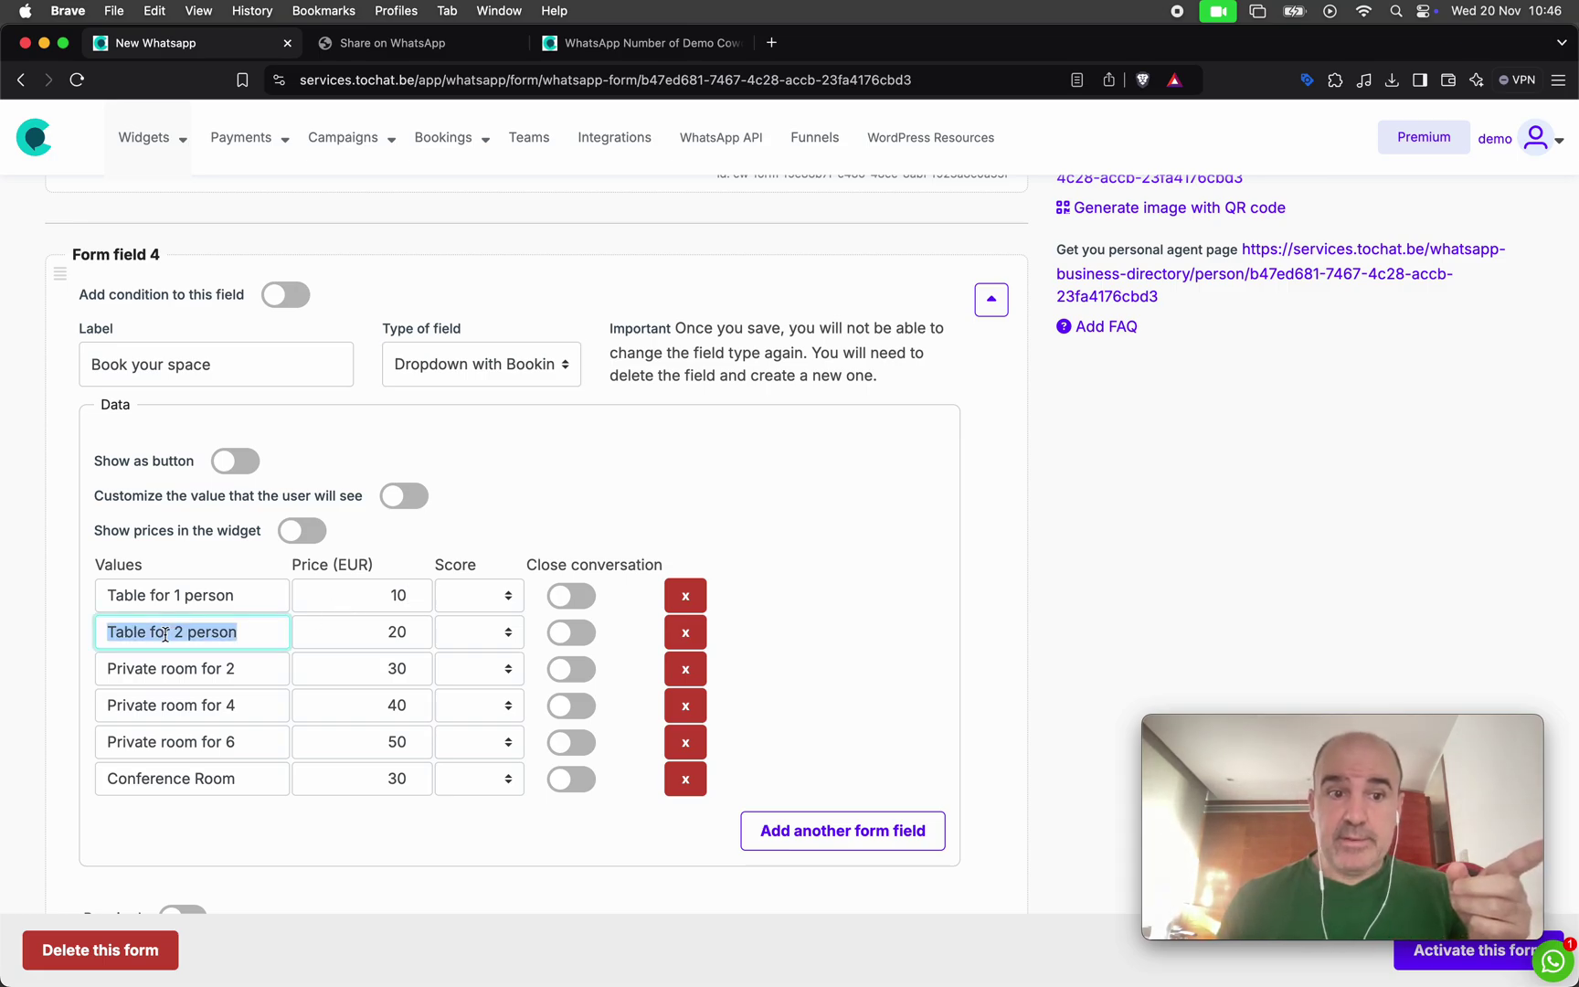
{"action": "left_click", "coordinate": [179, 671]}
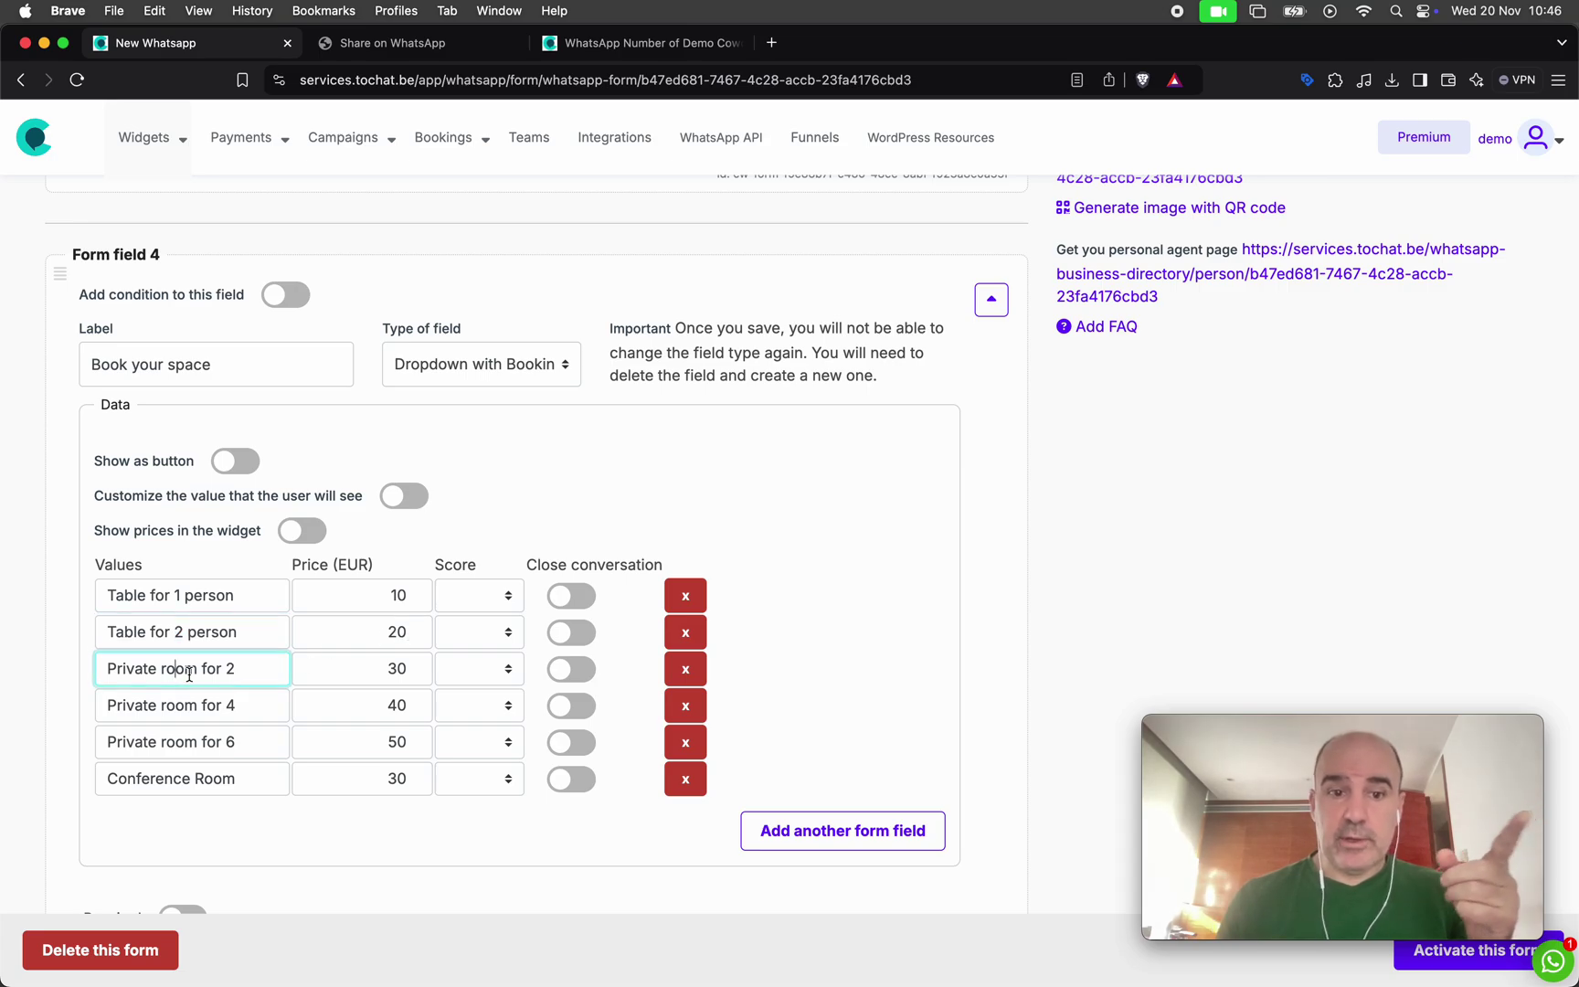
{"action": "scroll", "coordinate": [529, 698], "scroll_direction": "up", "scroll_amount": 5}
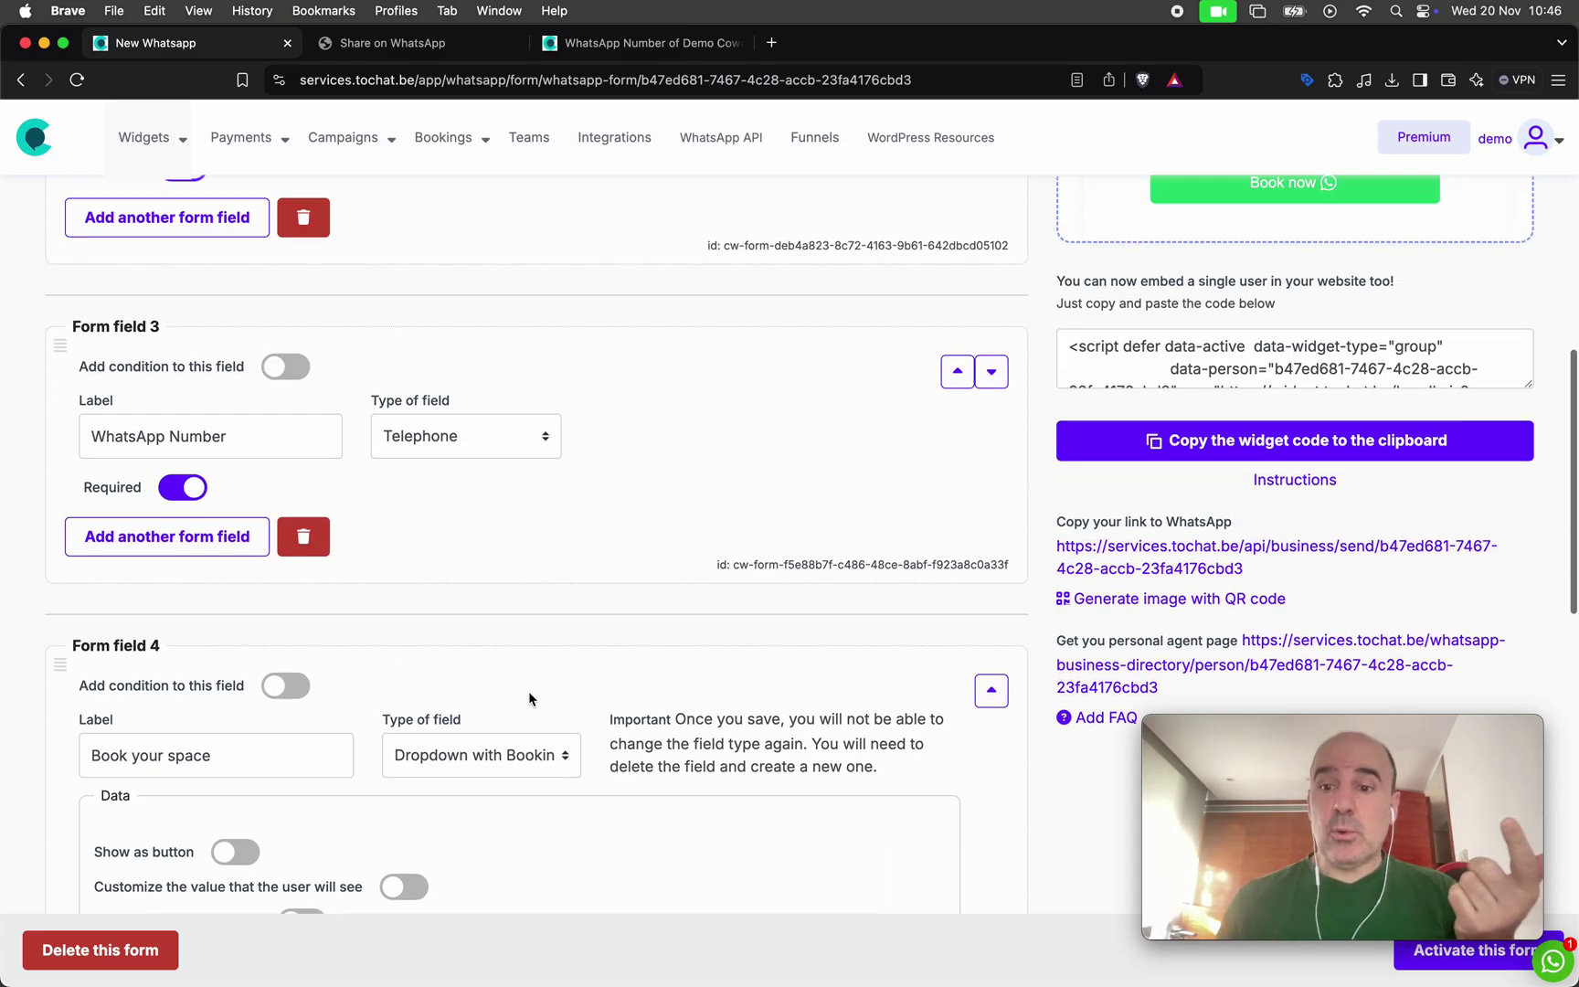
{"action": "scroll", "coordinate": [528, 690], "scroll_direction": "up", "scroll_amount": 10}
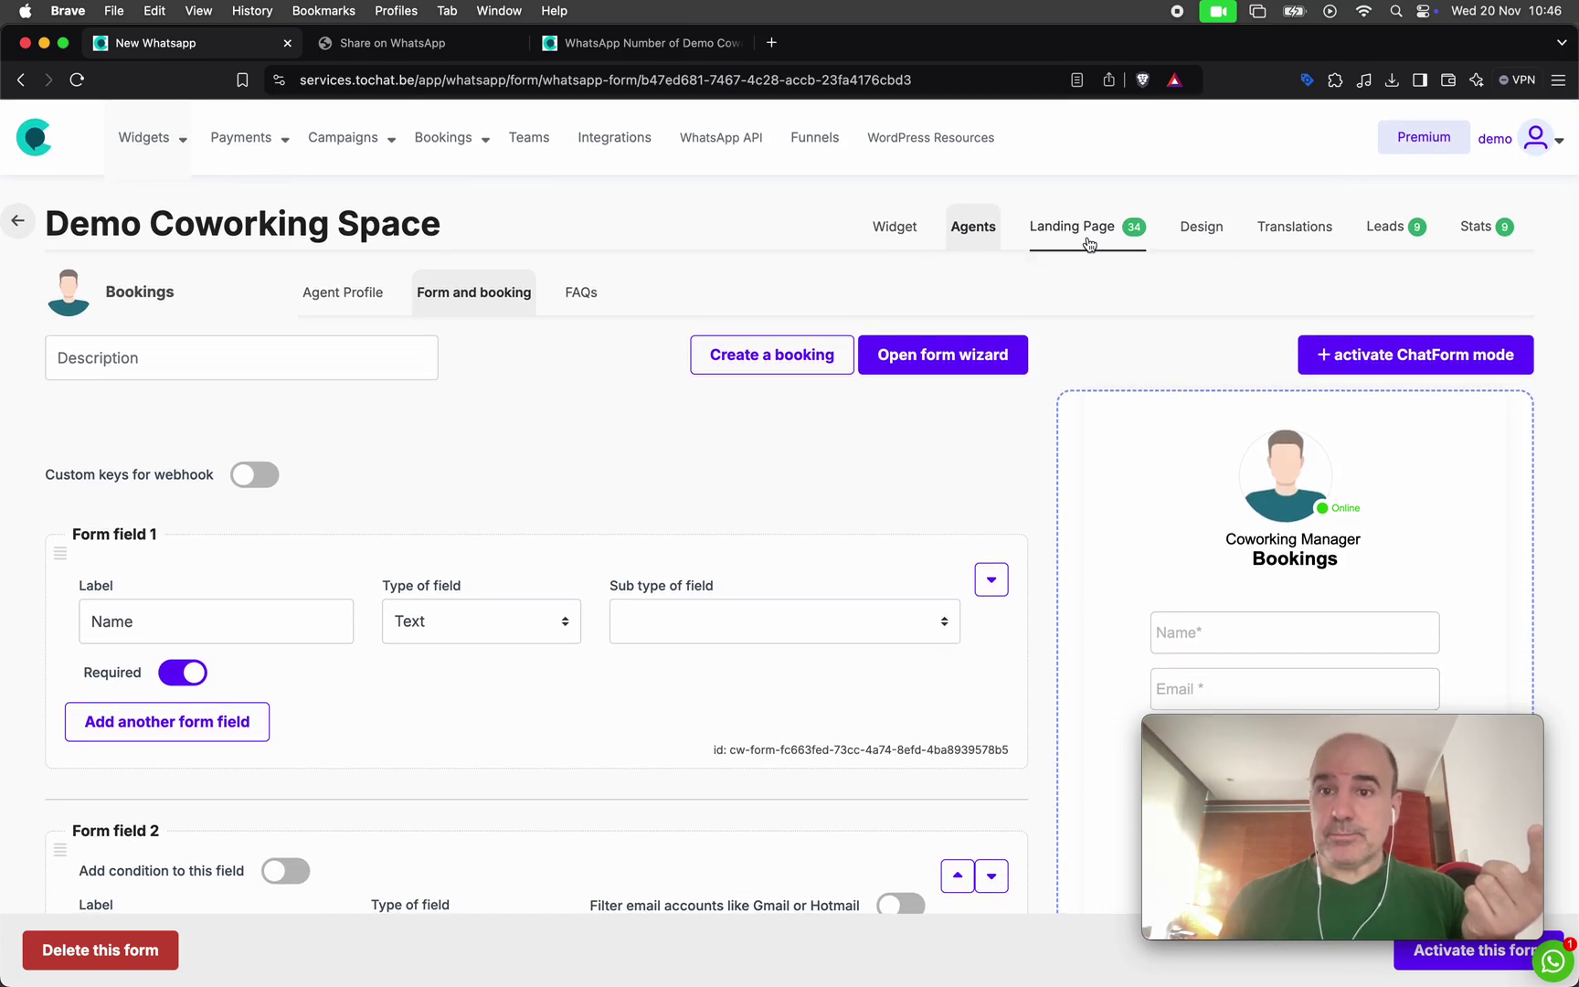
{"action": "left_click", "coordinate": [1389, 226]}
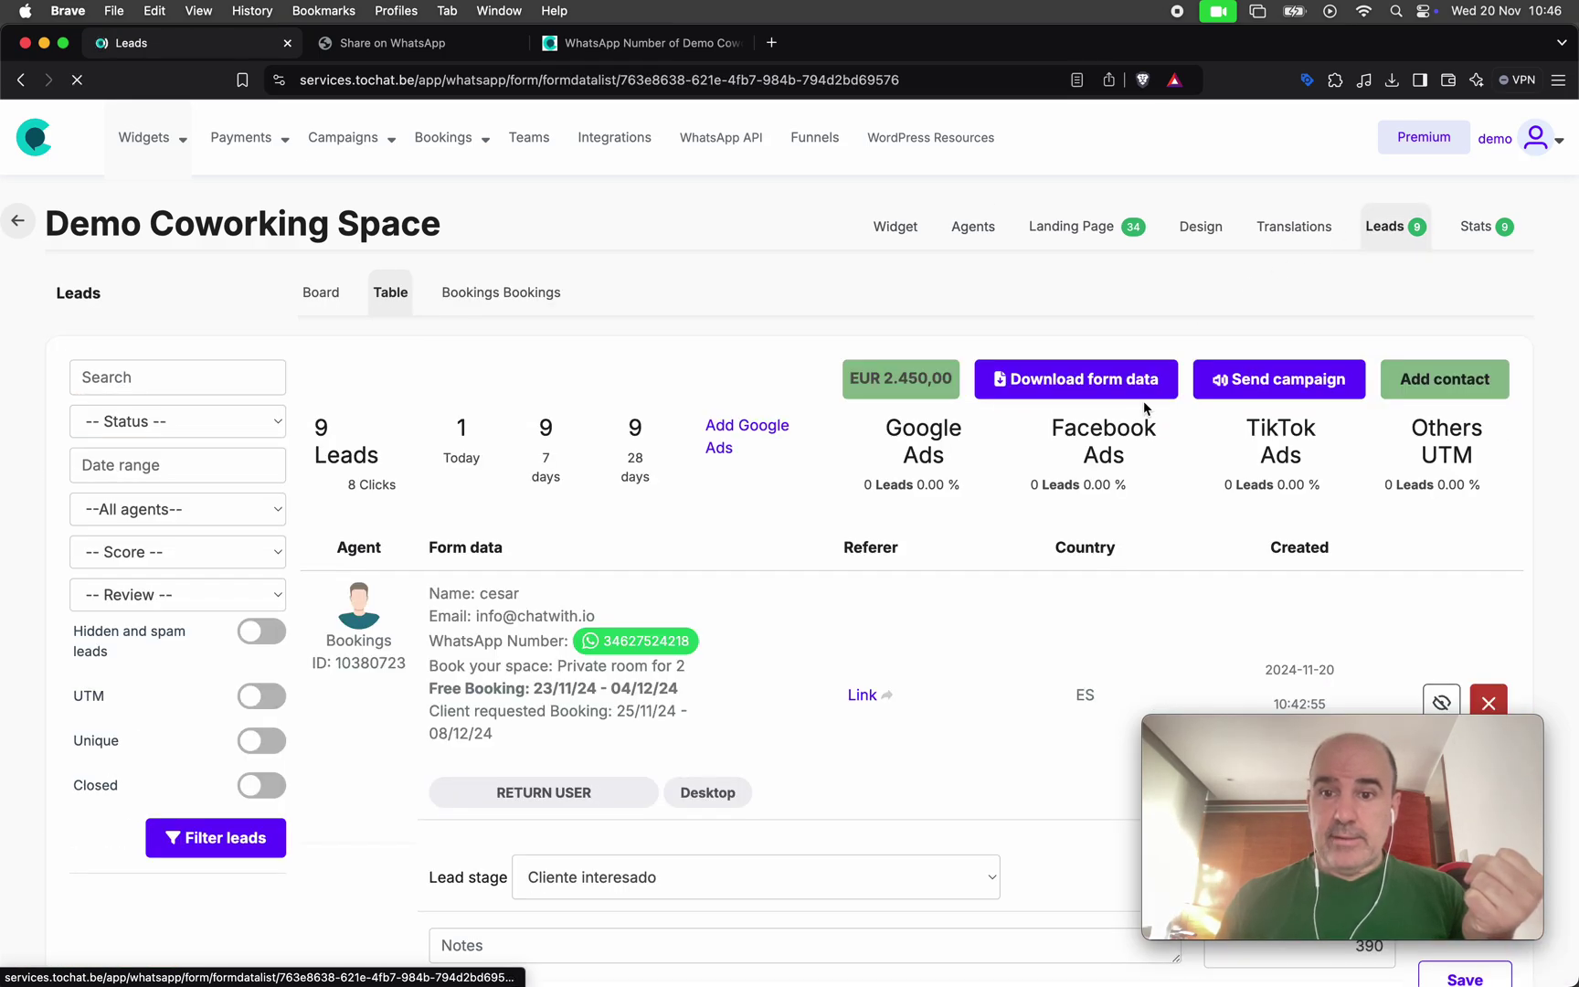
{"action": "scroll", "coordinate": [1143, 400], "scroll_direction": "down", "scroll_amount": 2}
{"action": "left_click_drag", "start_coordinate": [856, 319], "coordinate": [951, 319]}
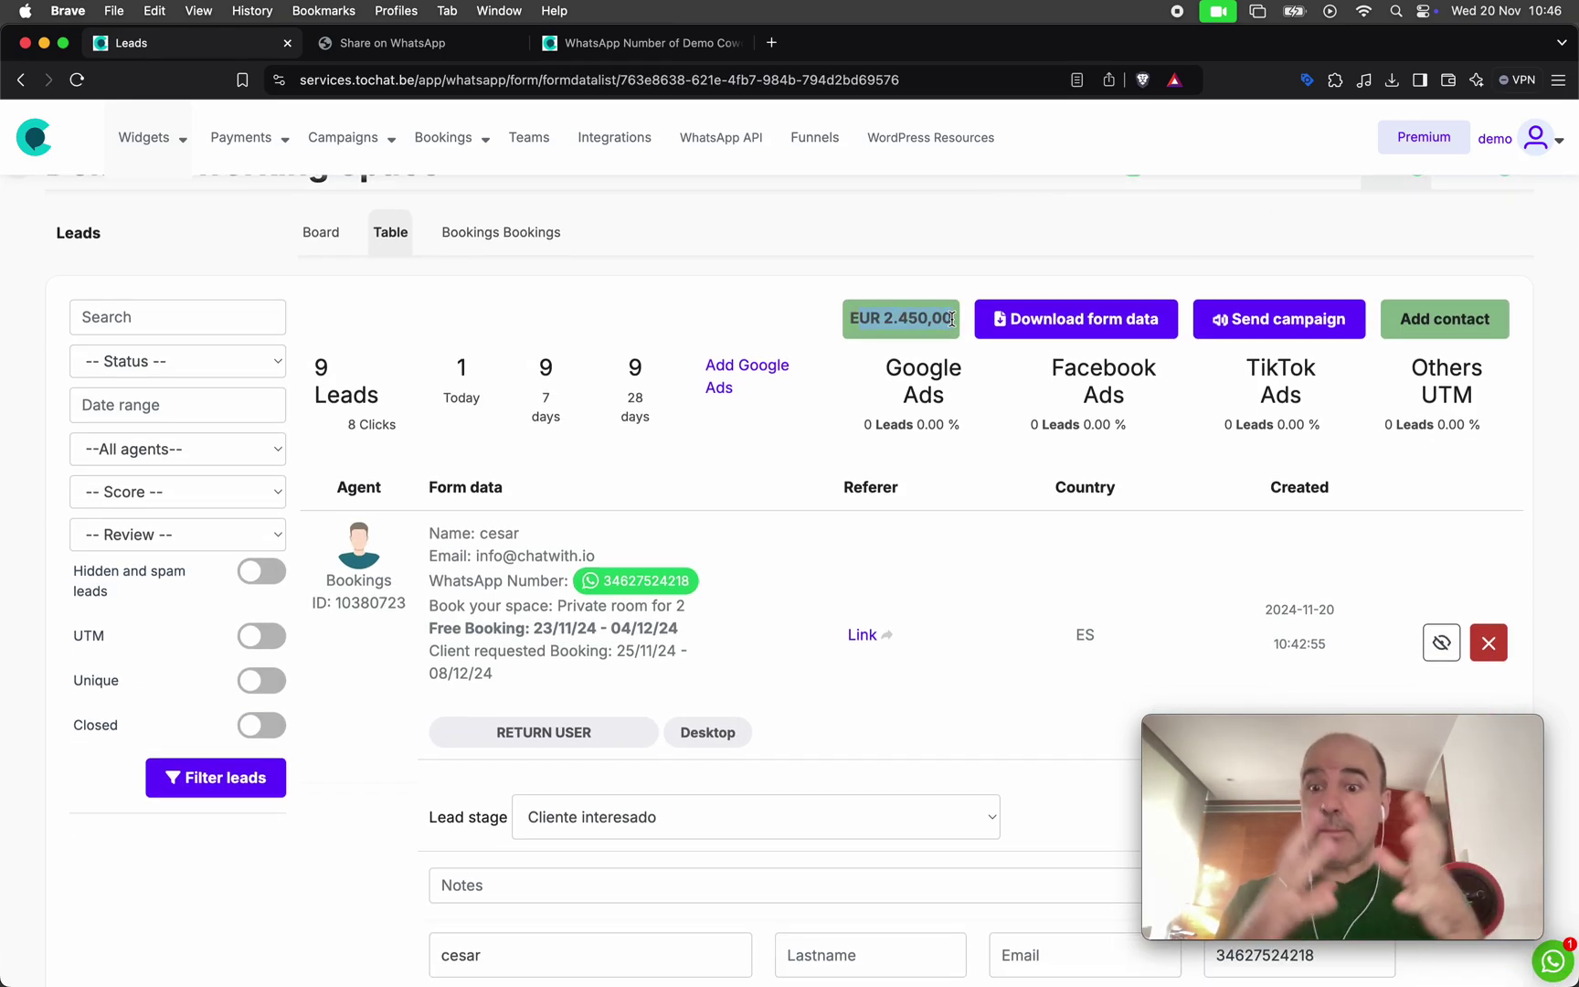
{"action": "scroll", "coordinate": [994, 505], "scroll_direction": "down", "scroll_amount": 2}
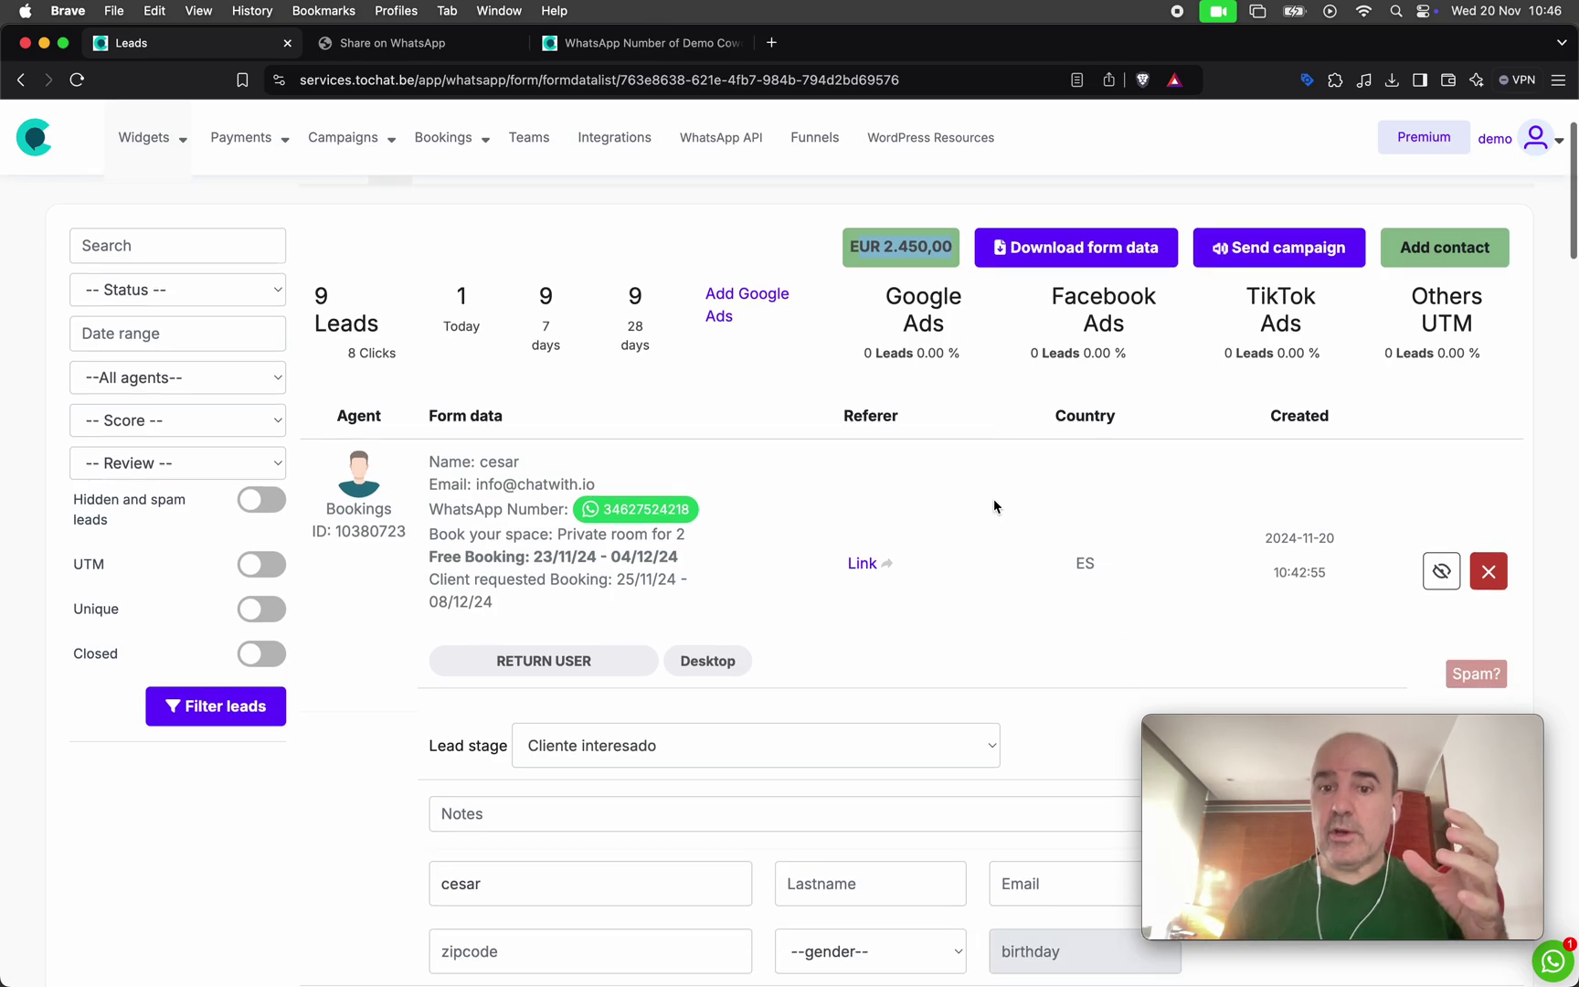
{"action": "scroll", "coordinate": [994, 505], "scroll_direction": "down", "scroll_amount": 10}
{"action": "left_click", "coordinate": [1269, 504]}
{"action": "double_click", "coordinate": [1292, 449]}
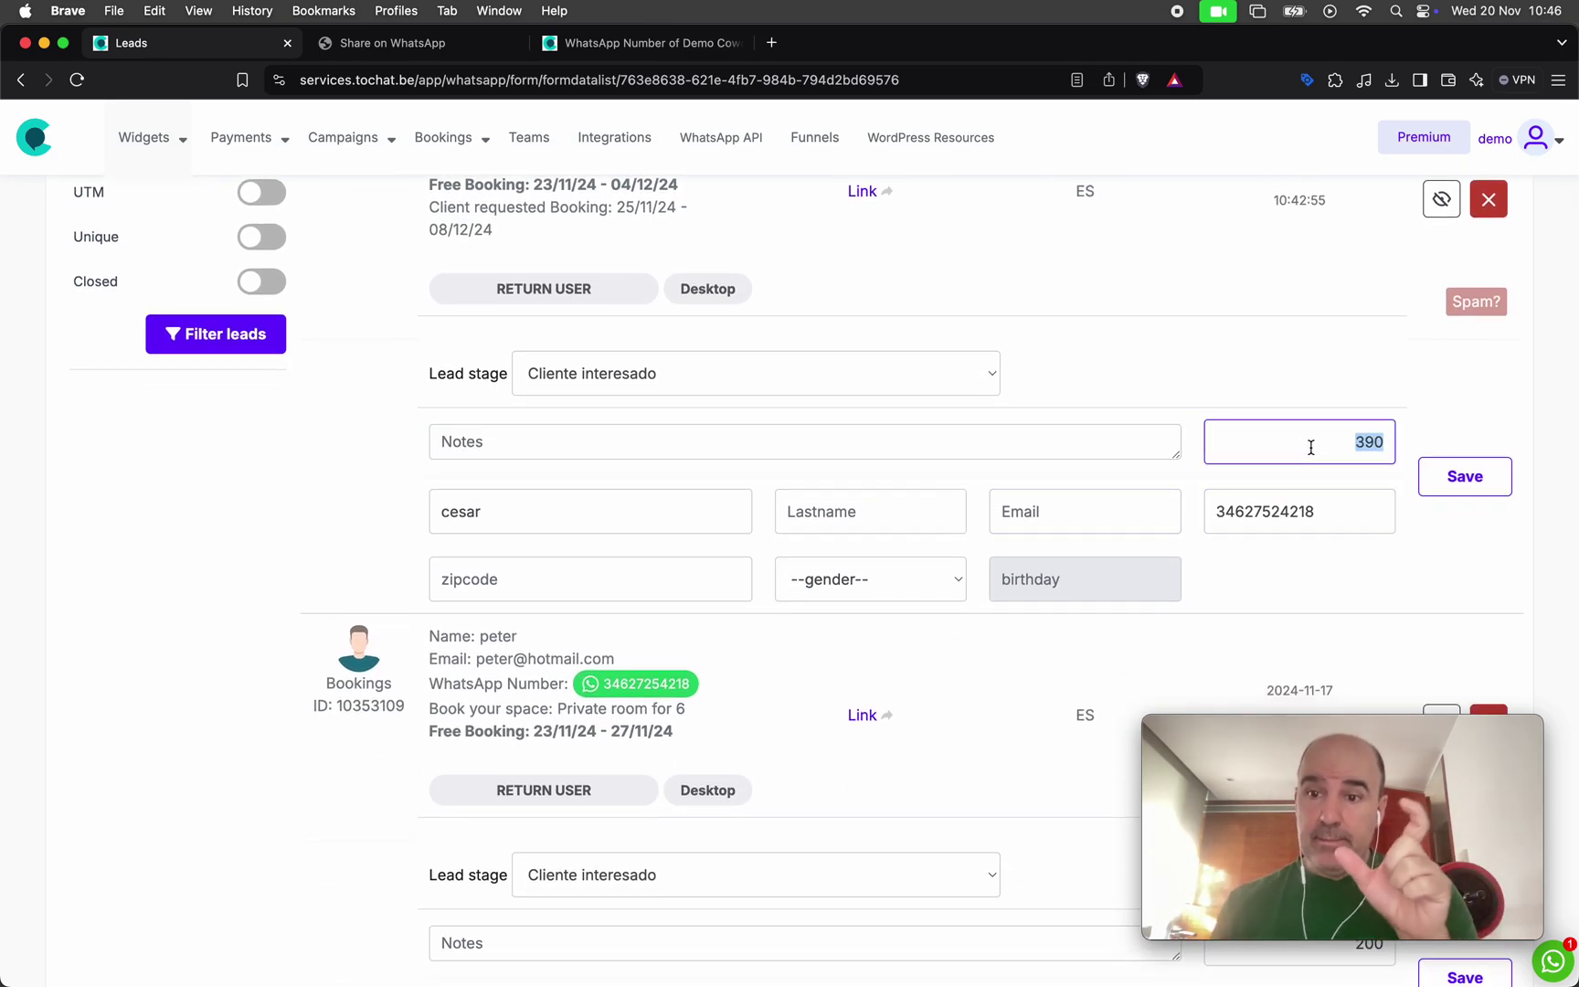
{"action": "left_click", "coordinate": [1284, 370]}
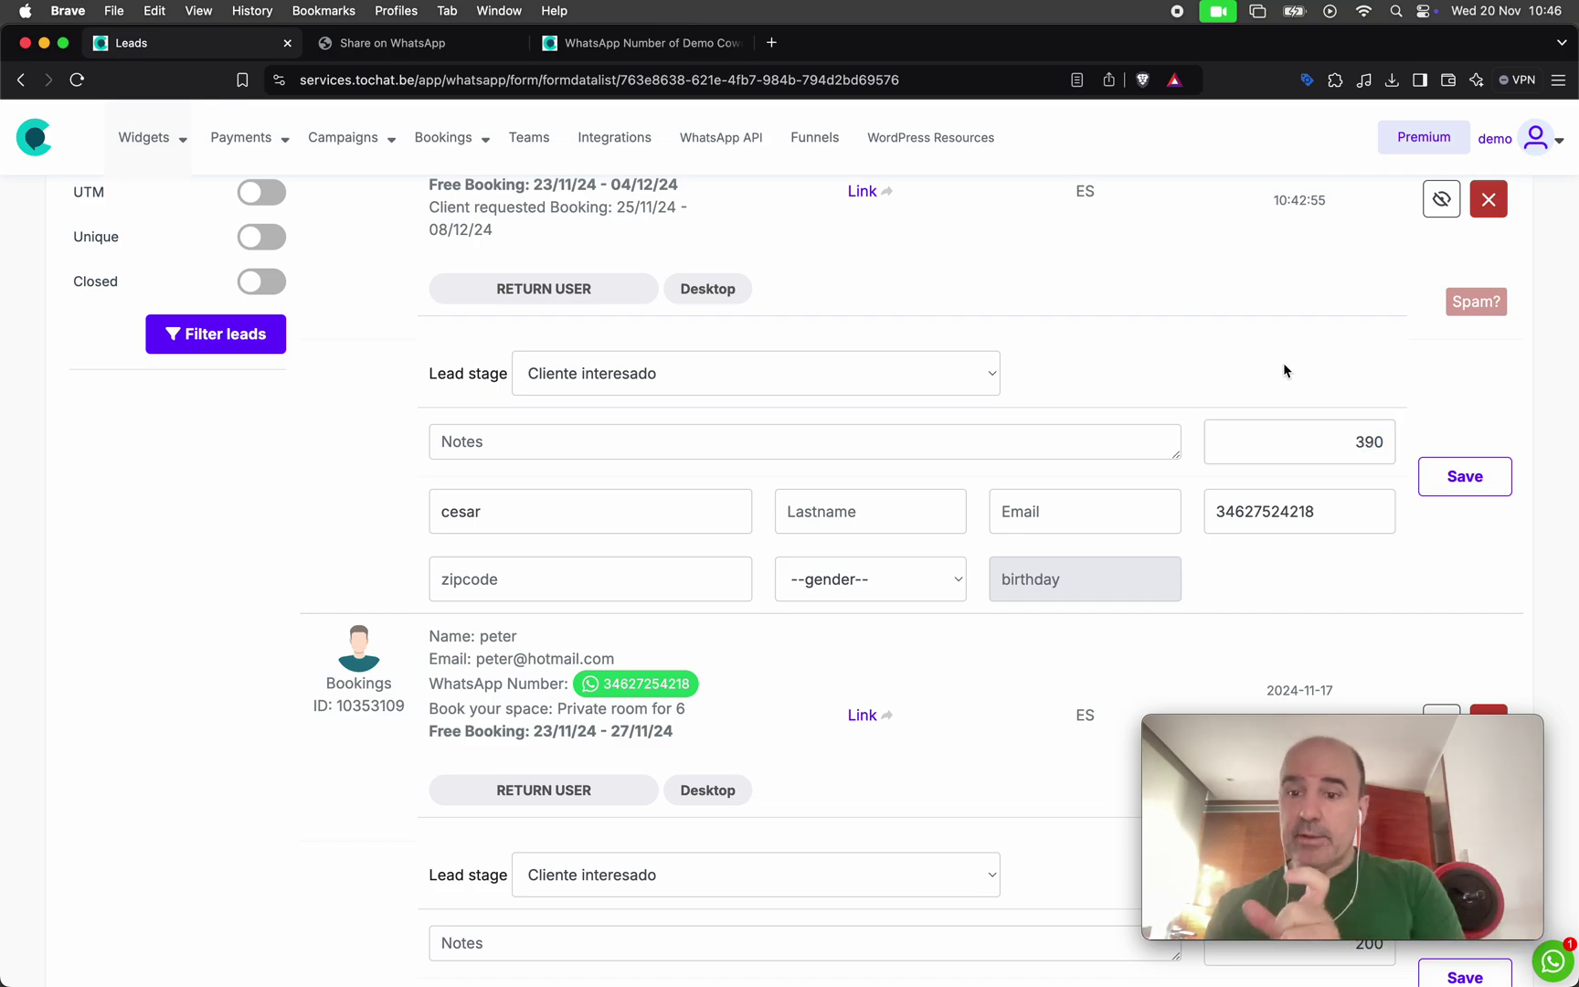
{"action": "double_click", "coordinate": [1329, 437]}
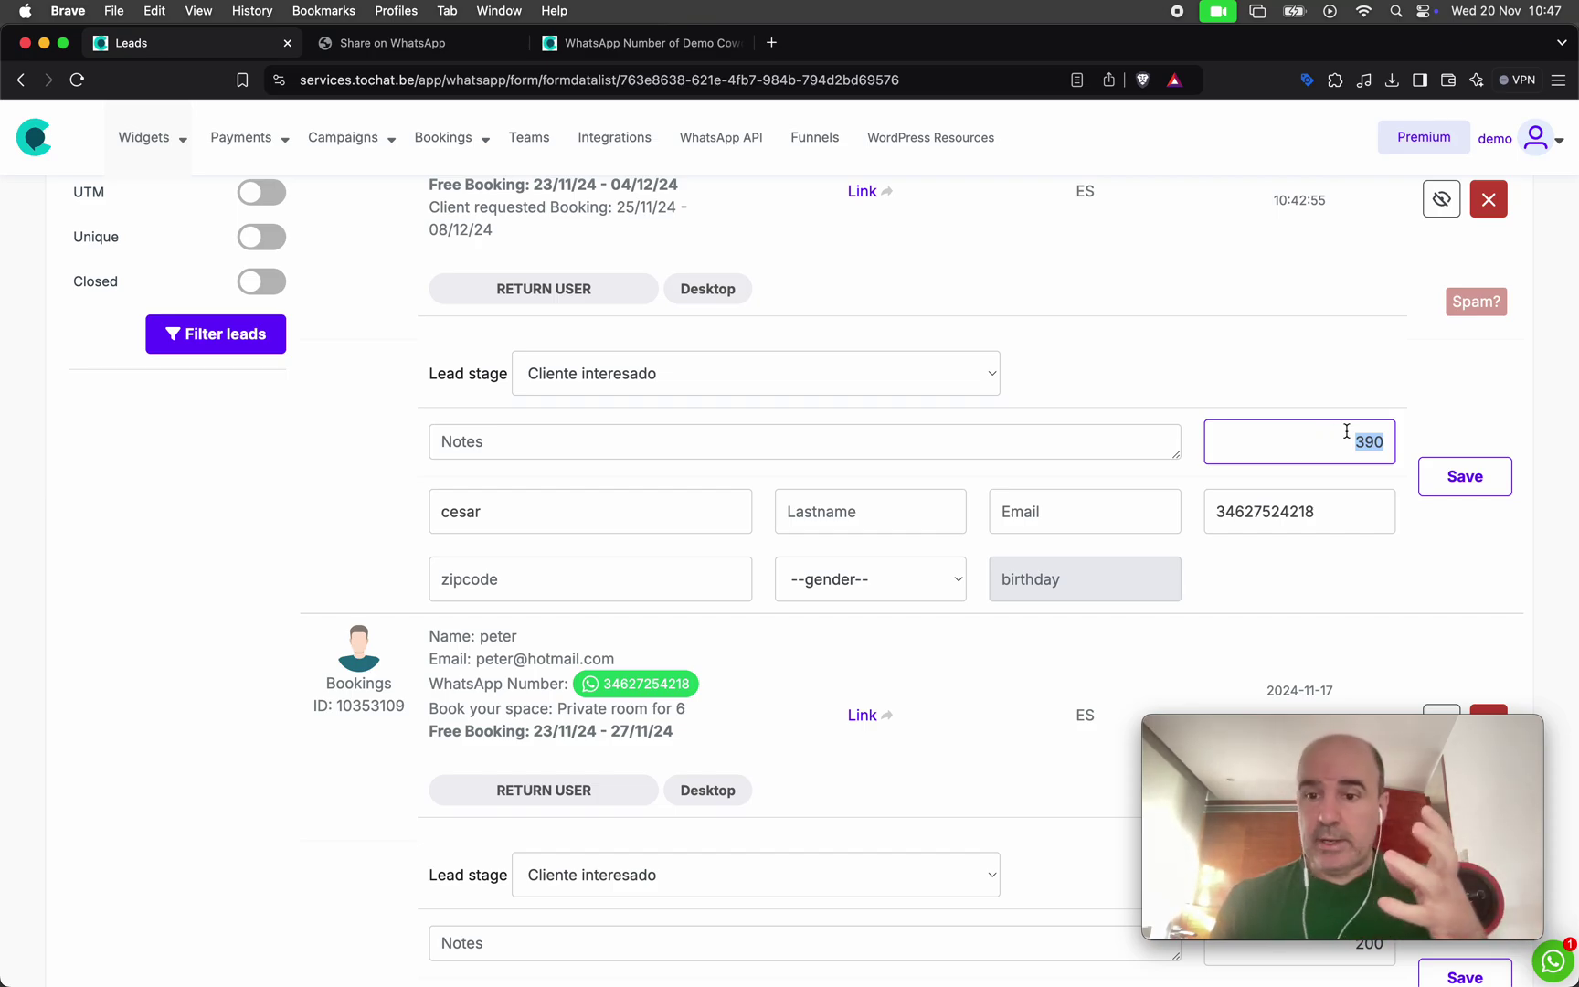
{"action": "scroll", "coordinate": [946, 409], "scroll_direction": "up", "scroll_amount": 6}
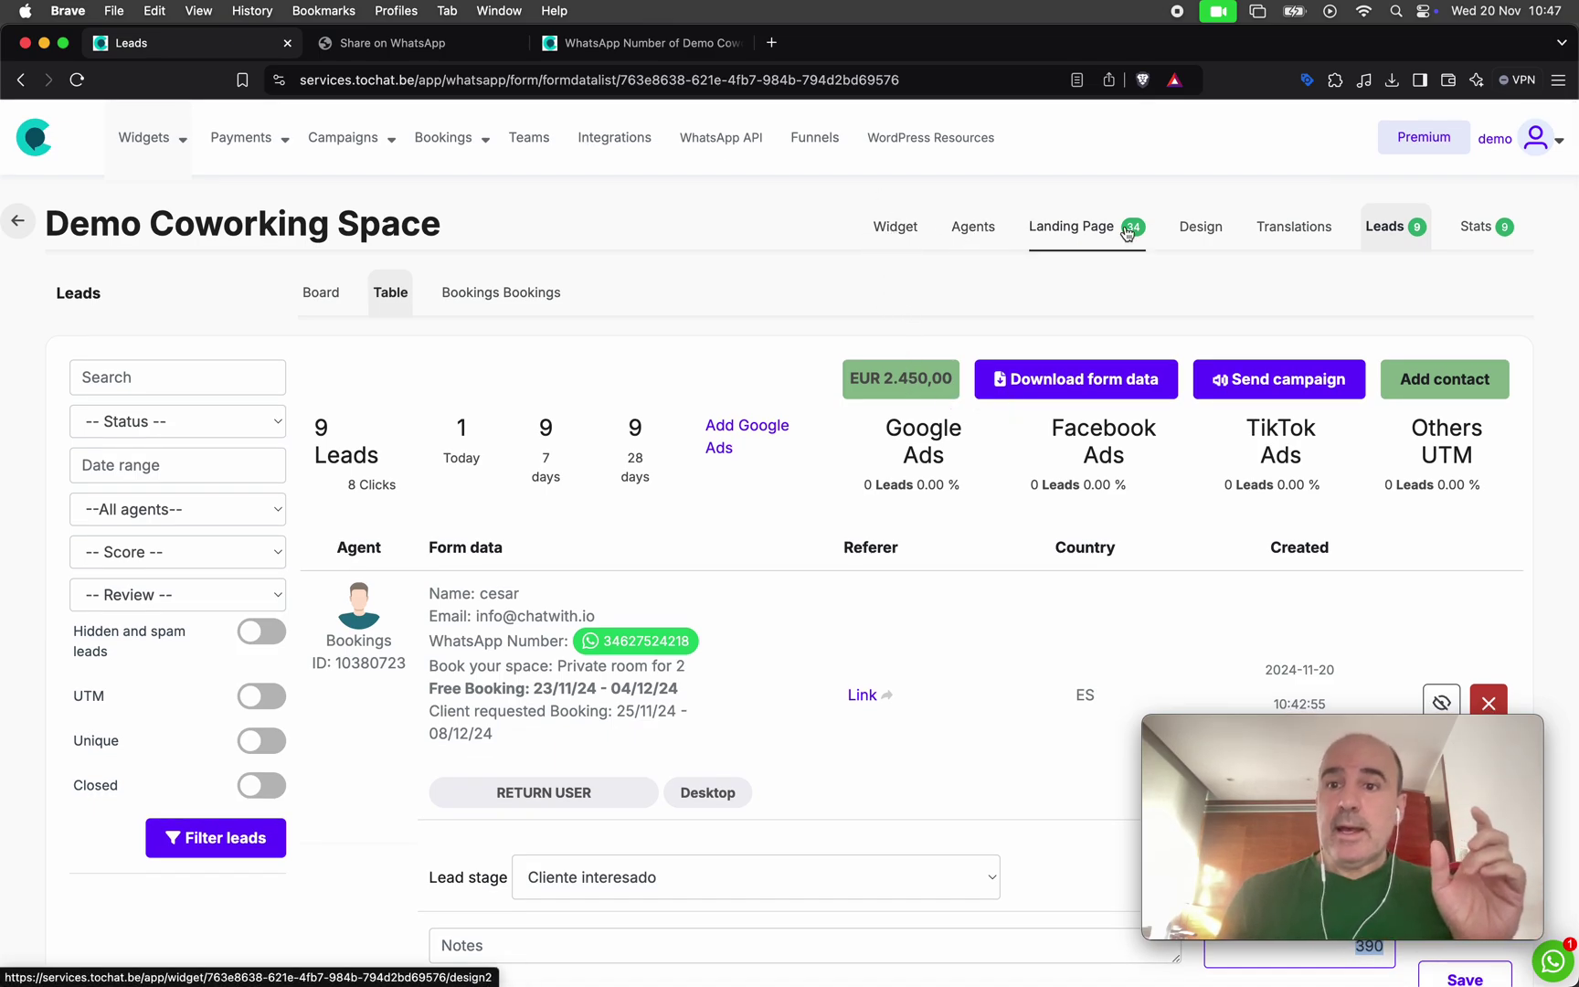
{"action": "left_click", "coordinate": [969, 233]}
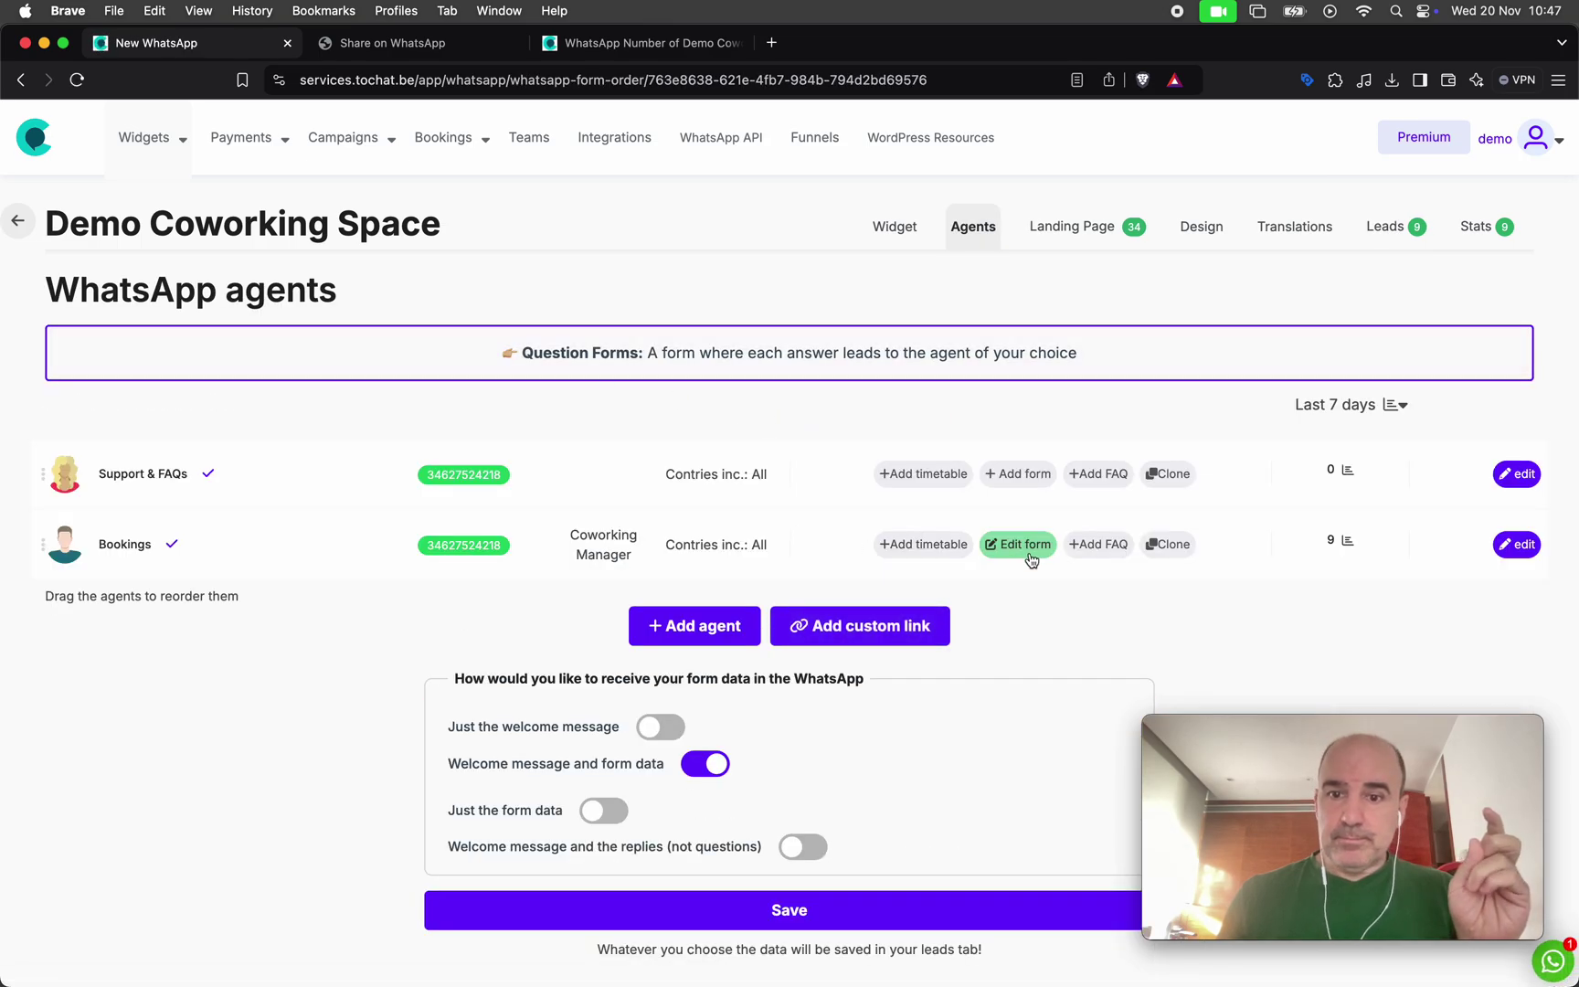
Open the Bookings agent's form editor and highlight the preview's Start date and End date labels
{"action": "left_click", "coordinate": [1018, 545]}
{"action": "scroll", "coordinate": [663, 575], "scroll_direction": "down", "scroll_amount": 10}
{"action": "scroll", "coordinate": [662, 571], "scroll_direction": "down", "scroll_amount": 5}
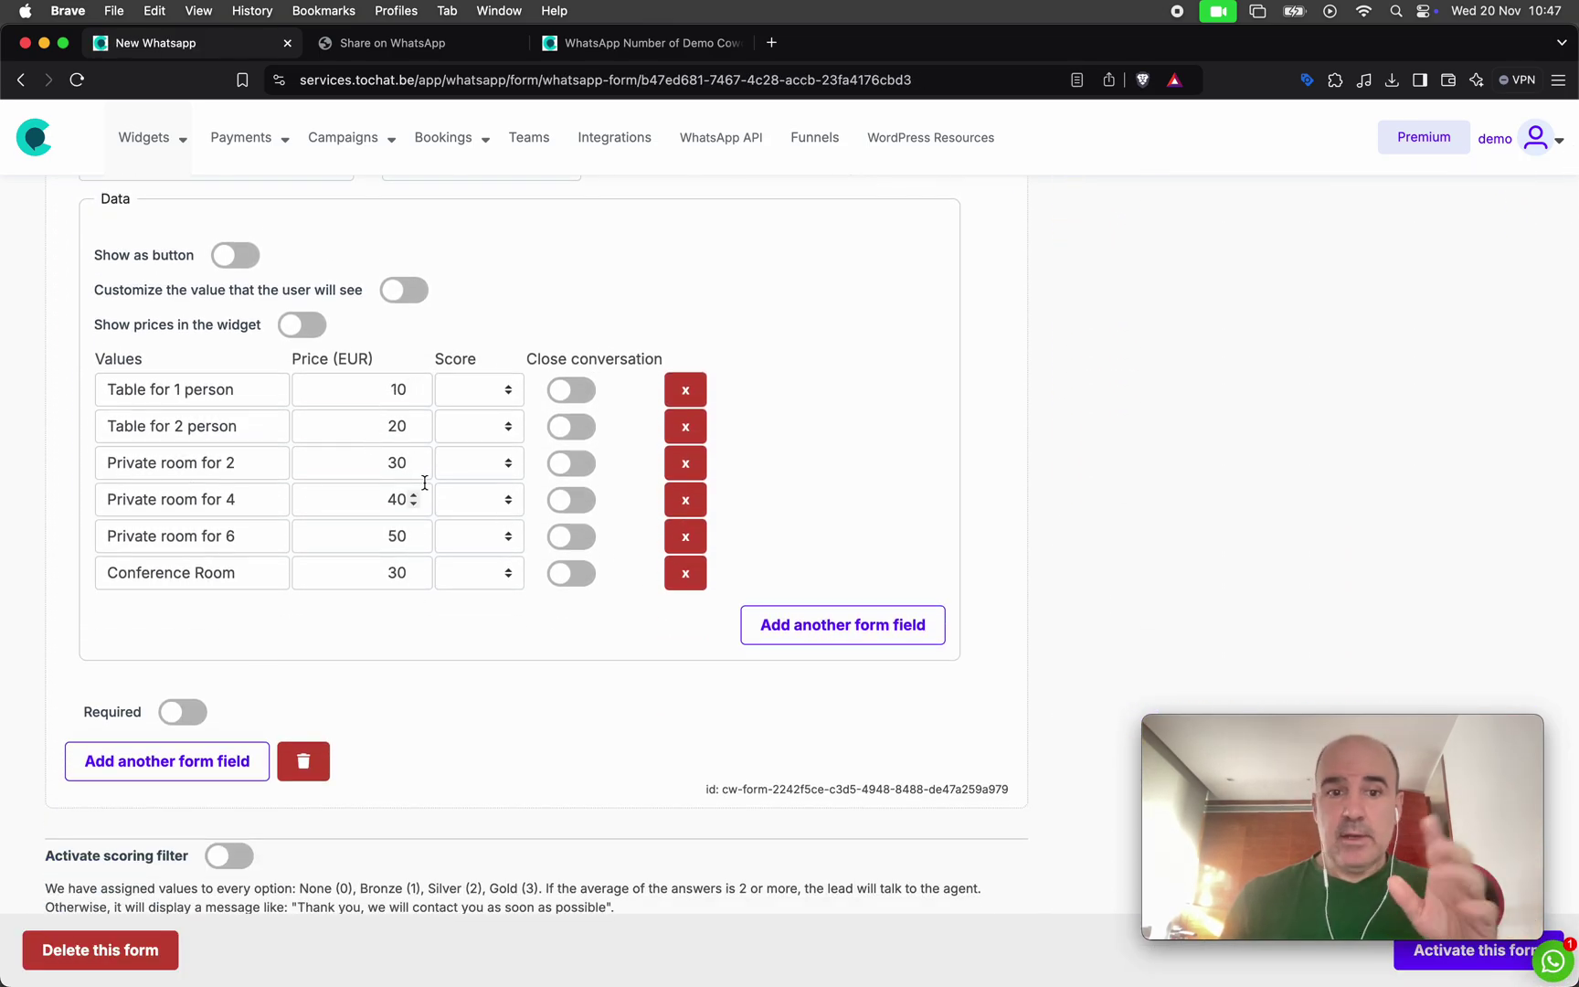
{"action": "scroll", "coordinate": [576, 555], "scroll_direction": "up", "scroll_amount": 3}
{"action": "scroll", "coordinate": [575, 555], "scroll_direction": "up", "scroll_amount": 8}
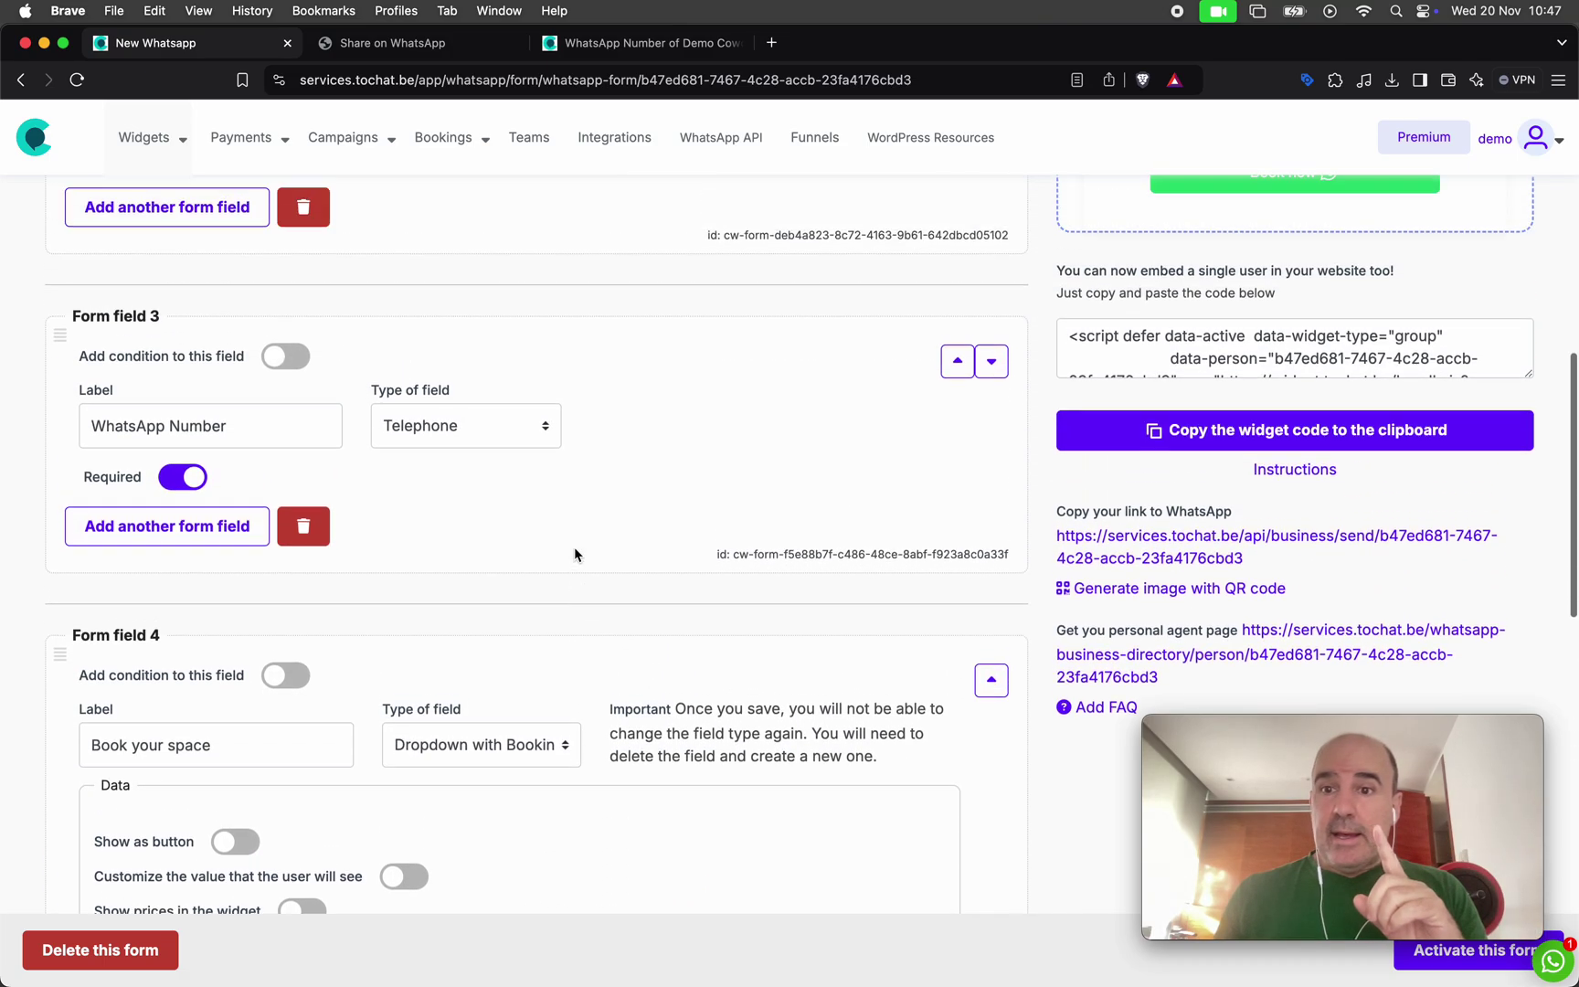
{"action": "double_click", "coordinate": [1177, 380]}
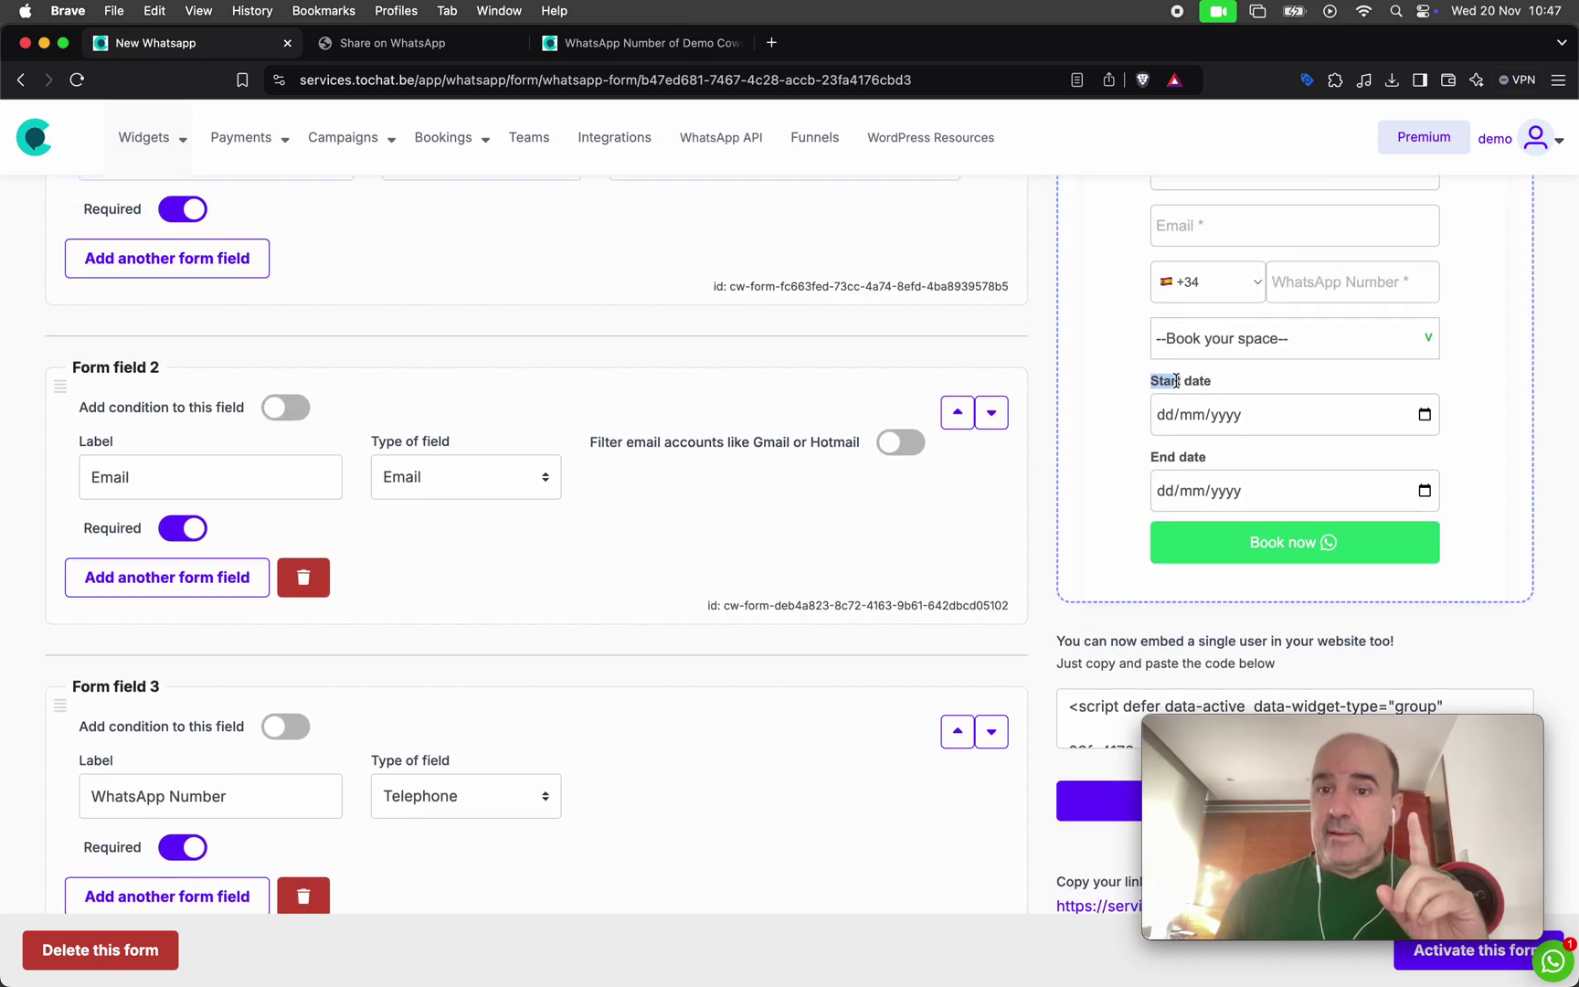
{"action": "triple_click", "coordinate": [1188, 463]}
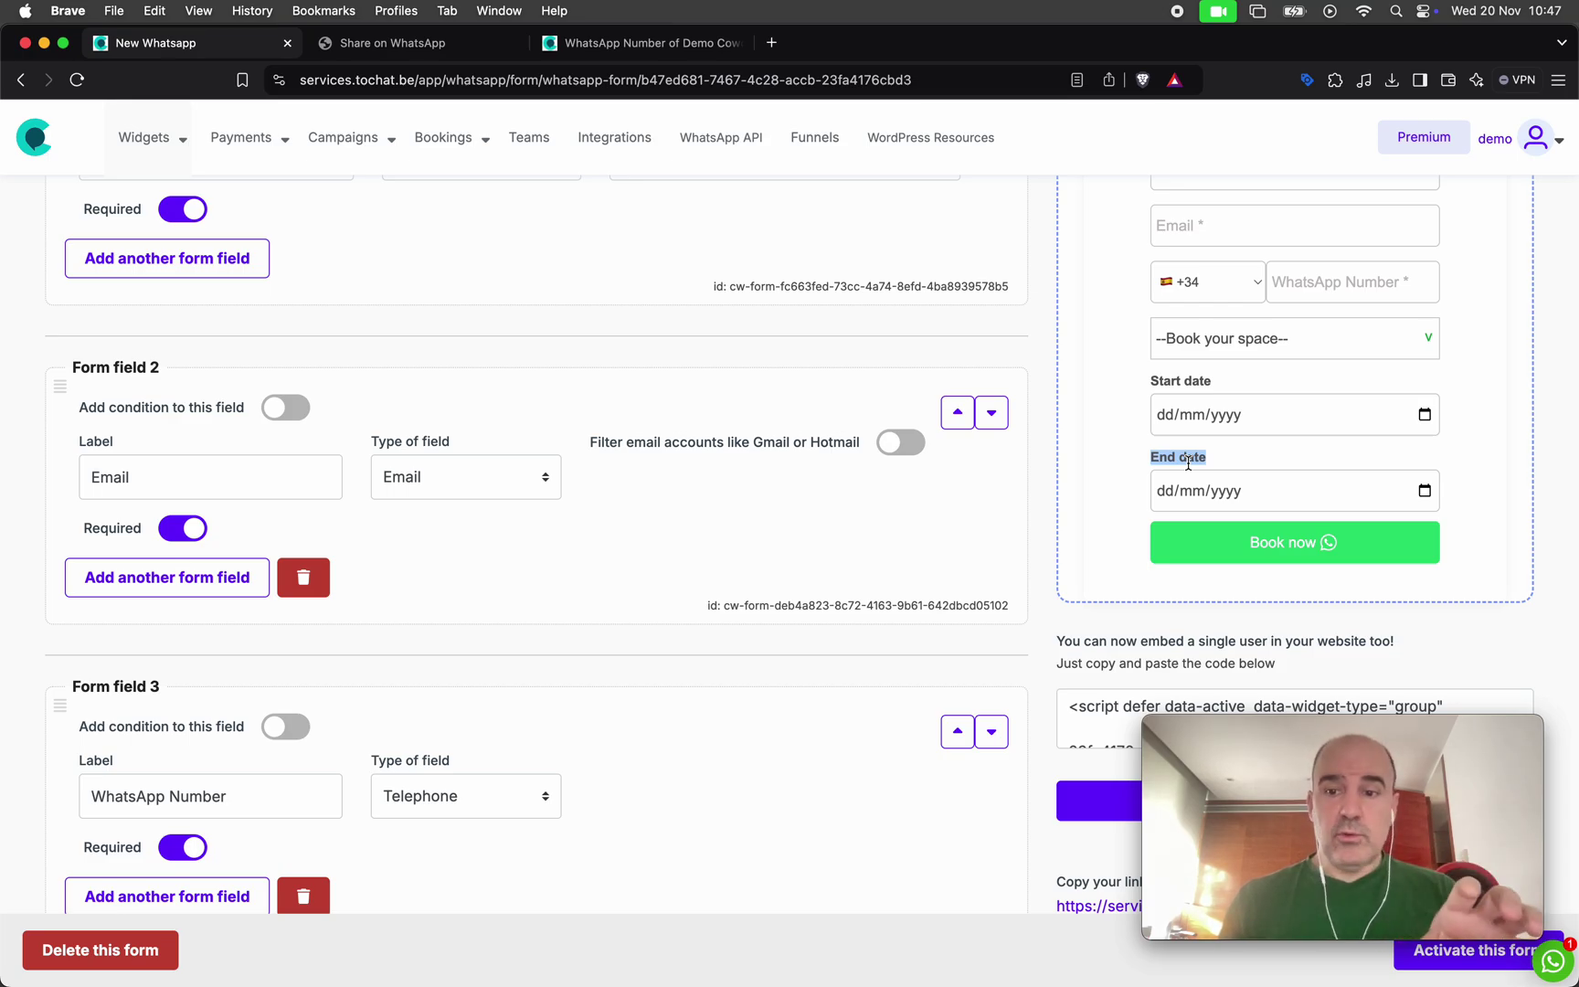
{"action": "triple_click", "coordinate": [1172, 377]}
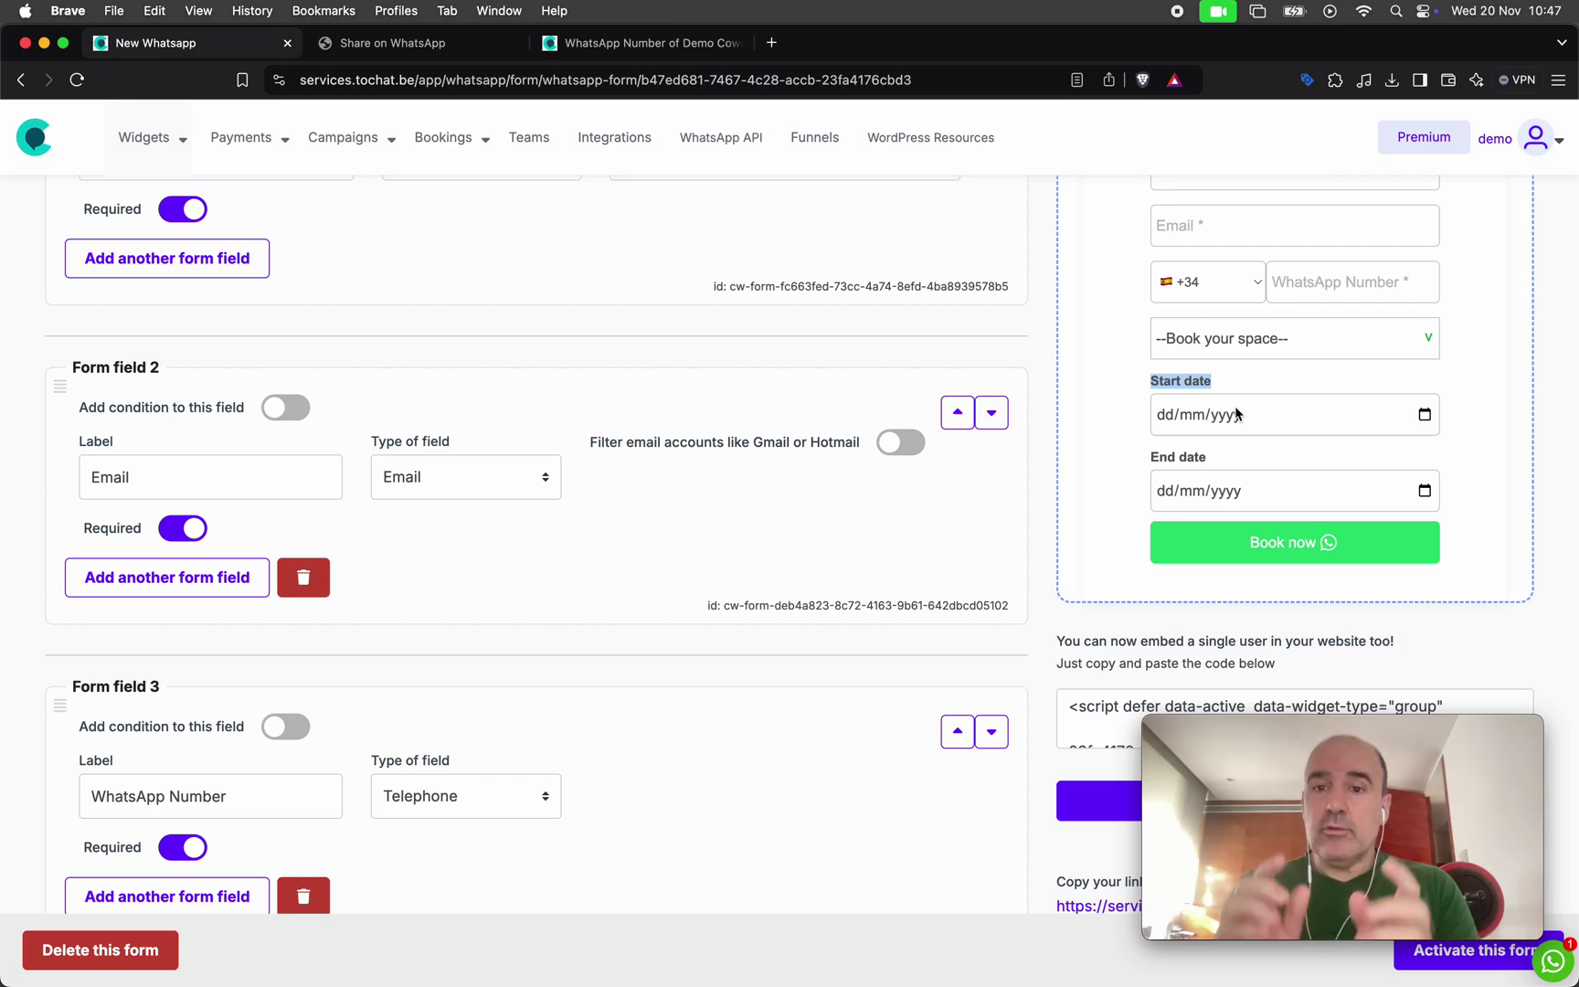
{"action": "scroll", "coordinate": [819, 646], "scroll_direction": "down", "scroll_amount": 10}
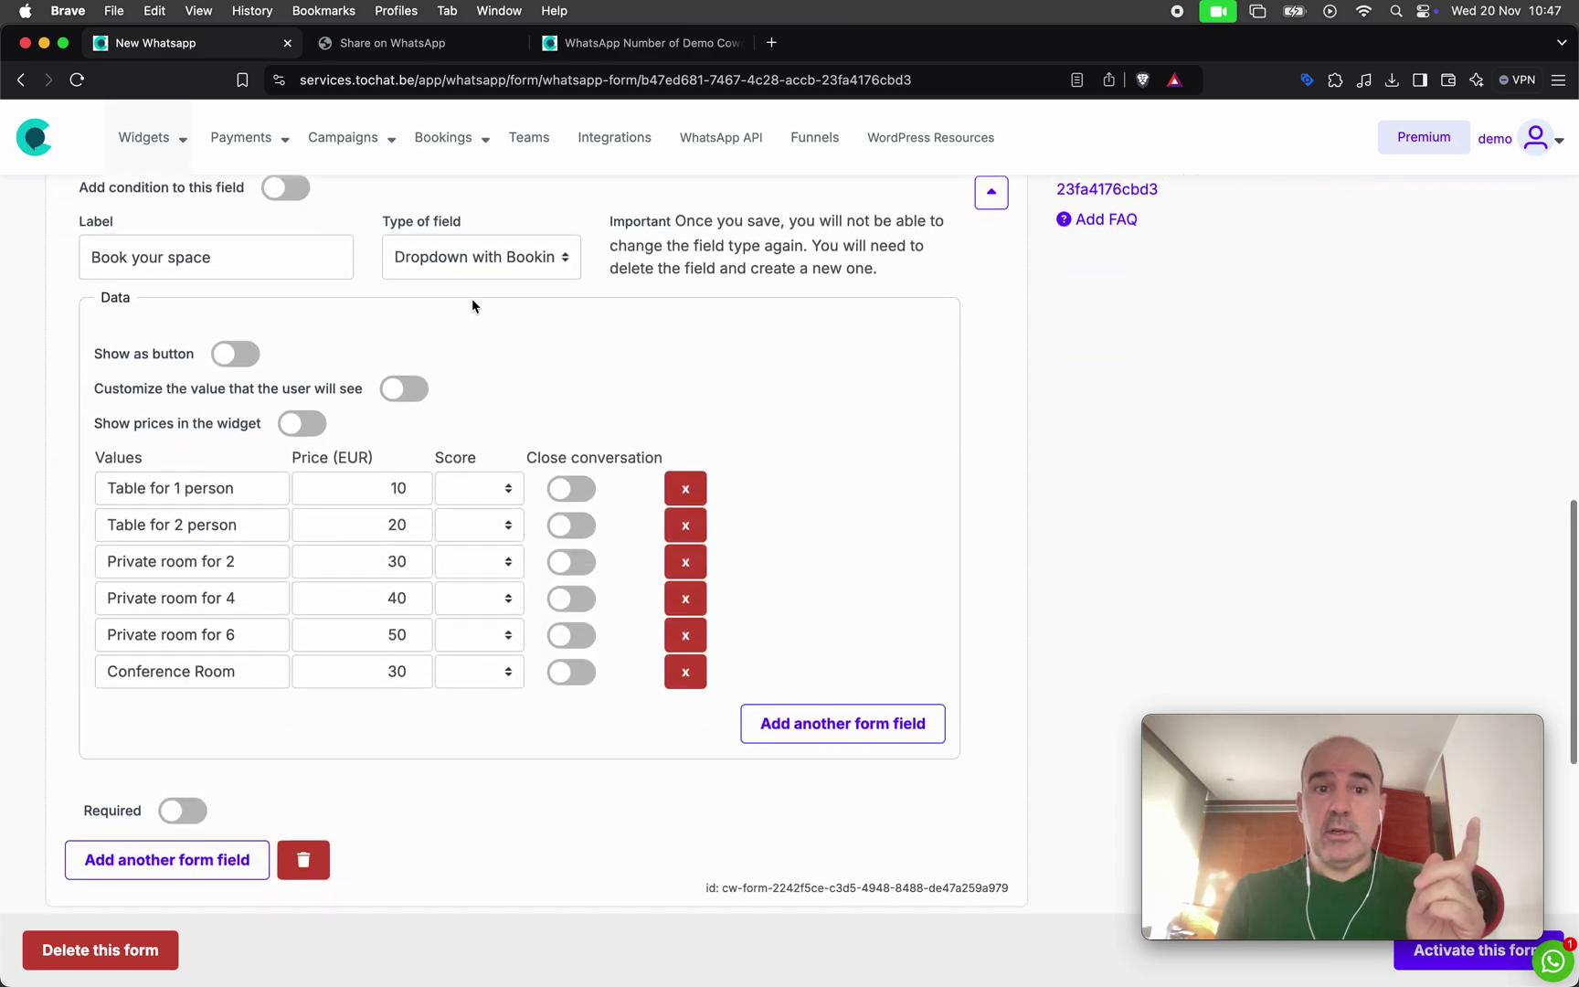
{"action": "scroll", "coordinate": [606, 402], "scroll_direction": "up", "scroll_amount": 10}
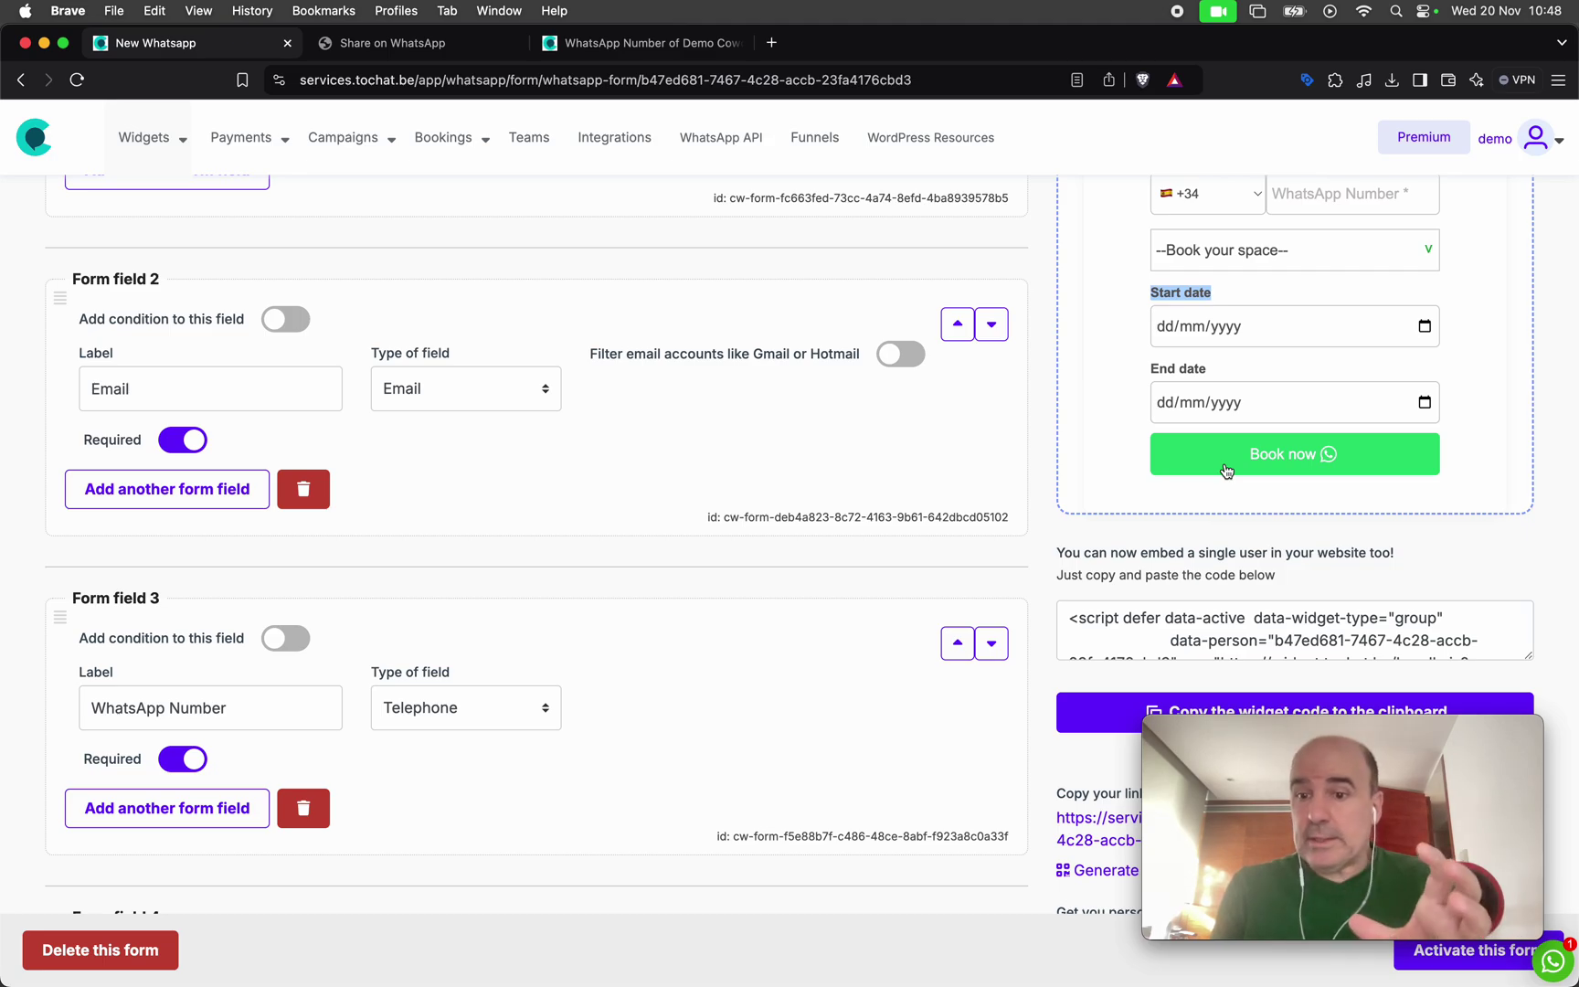
{"action": "scroll", "coordinate": [950, 461], "scroll_direction": "up", "scroll_amount": 10}
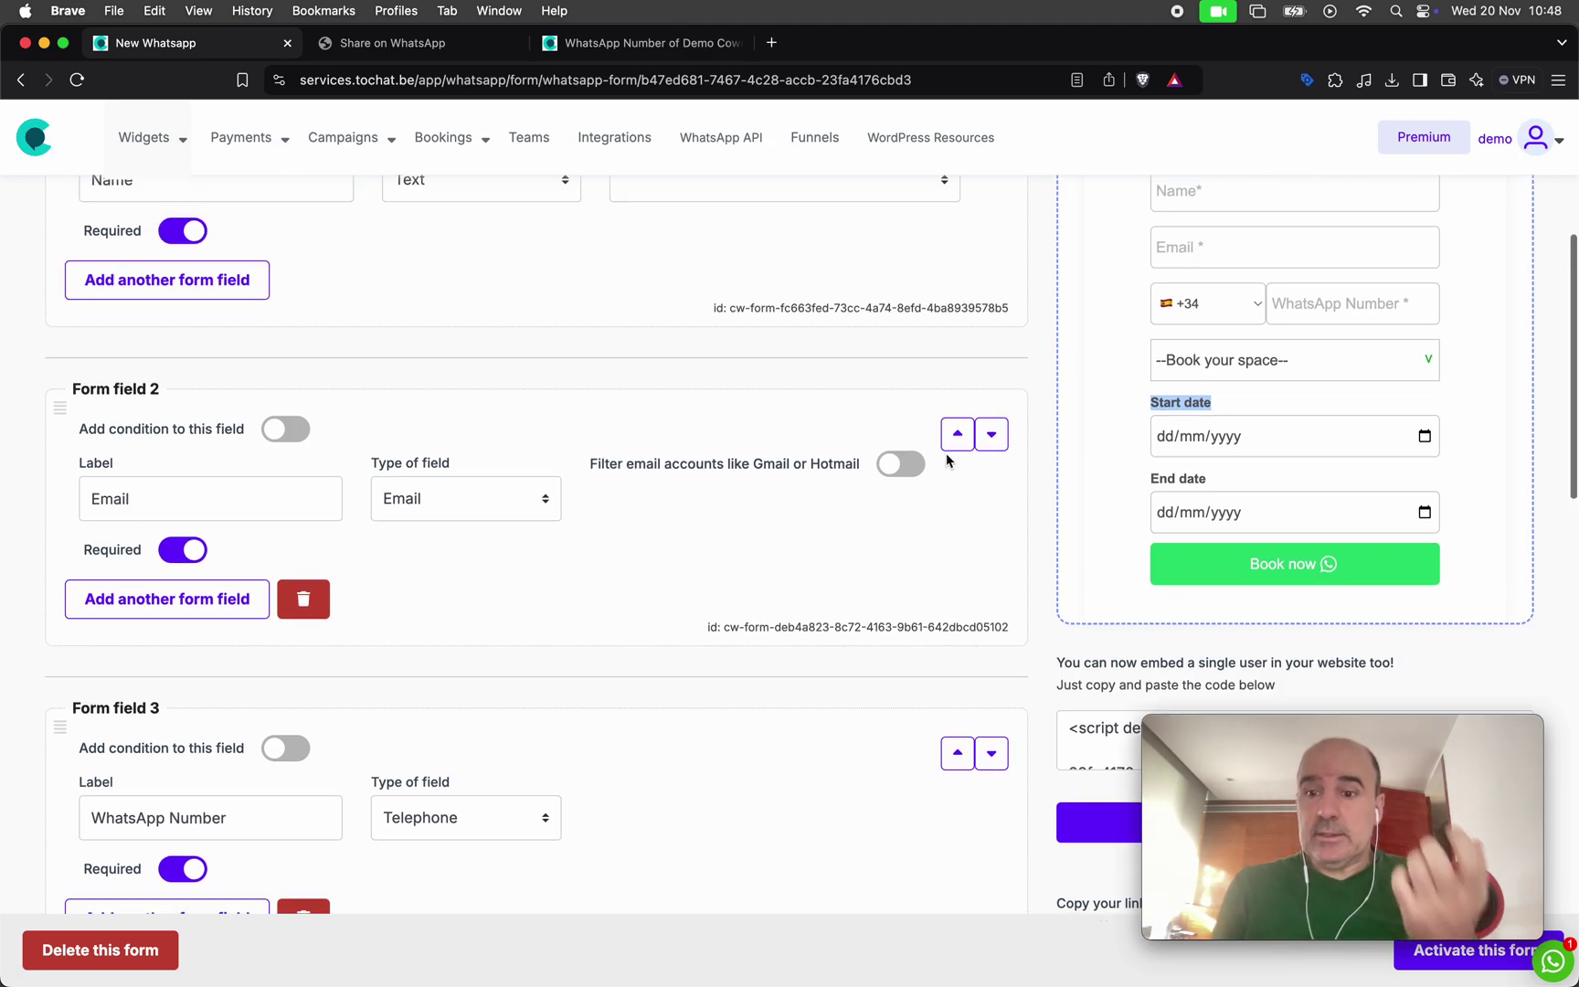